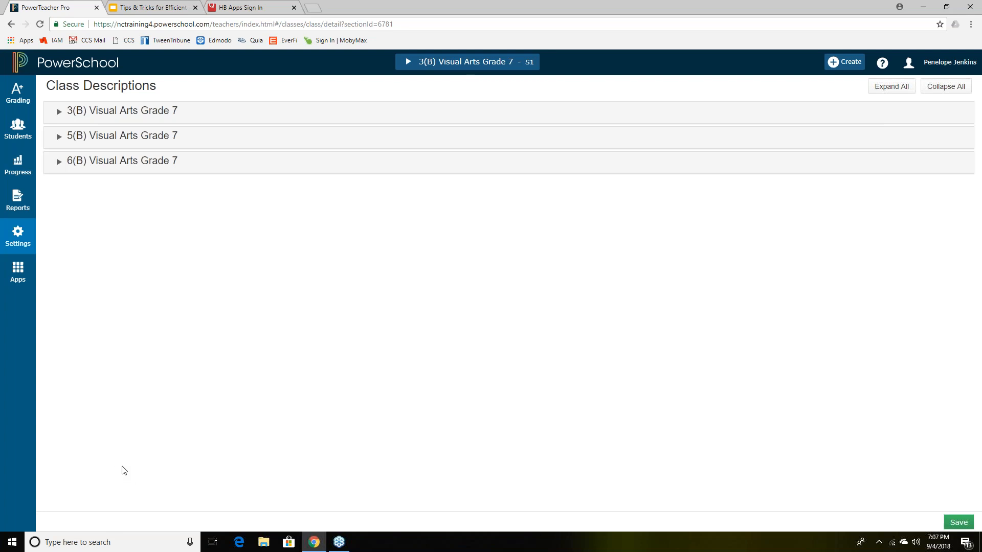
- Pick a student from the class roster and switch to their Assignments view
click(20, 134)
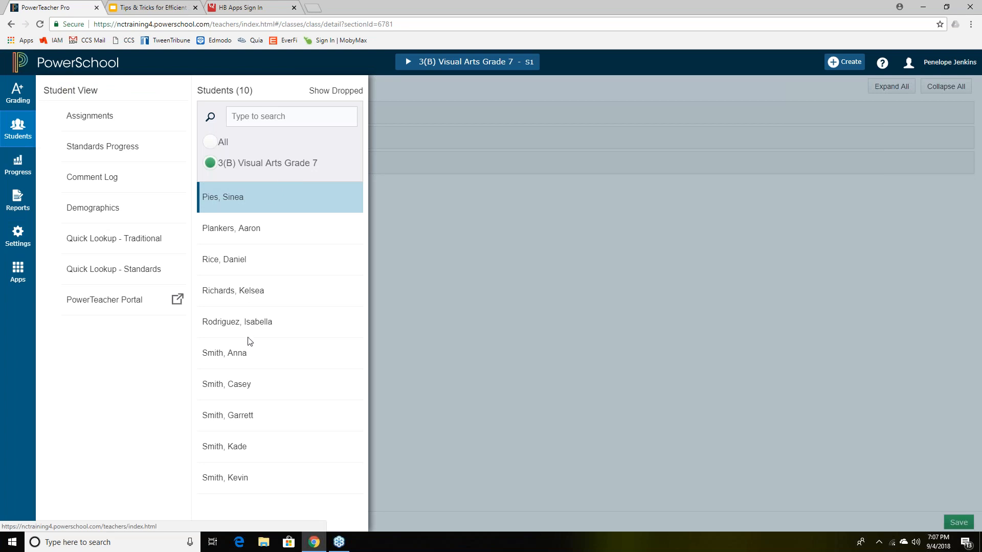
click(240, 448)
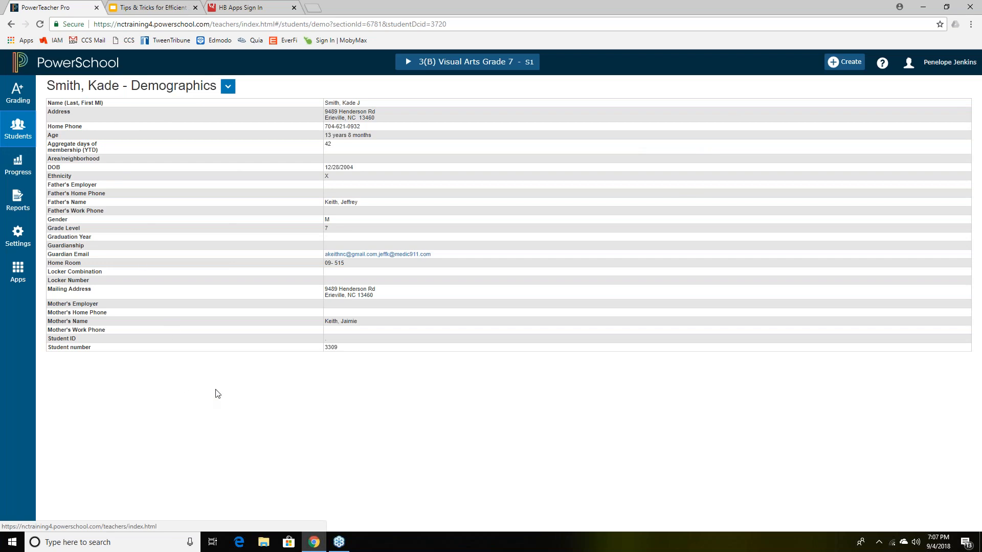
click(227, 88)
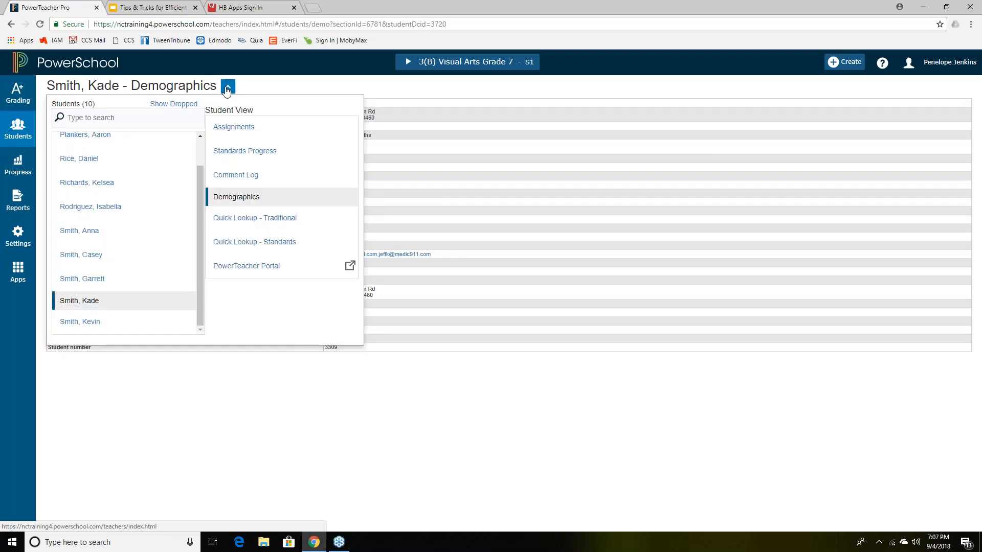
click(243, 128)
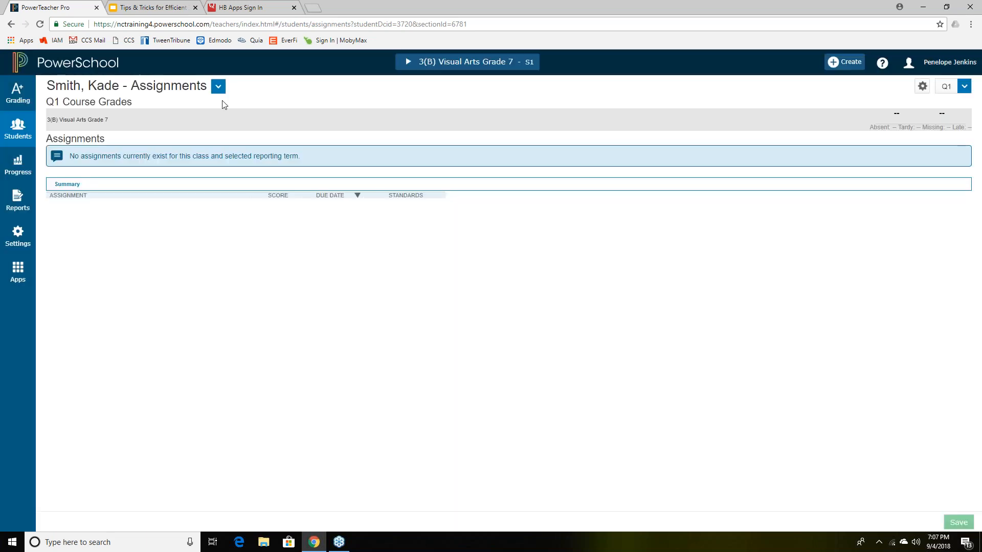
- Switch to Quick Lookup – Traditional and open the Visual Arts Grade 7 Q1 score details
click(219, 88)
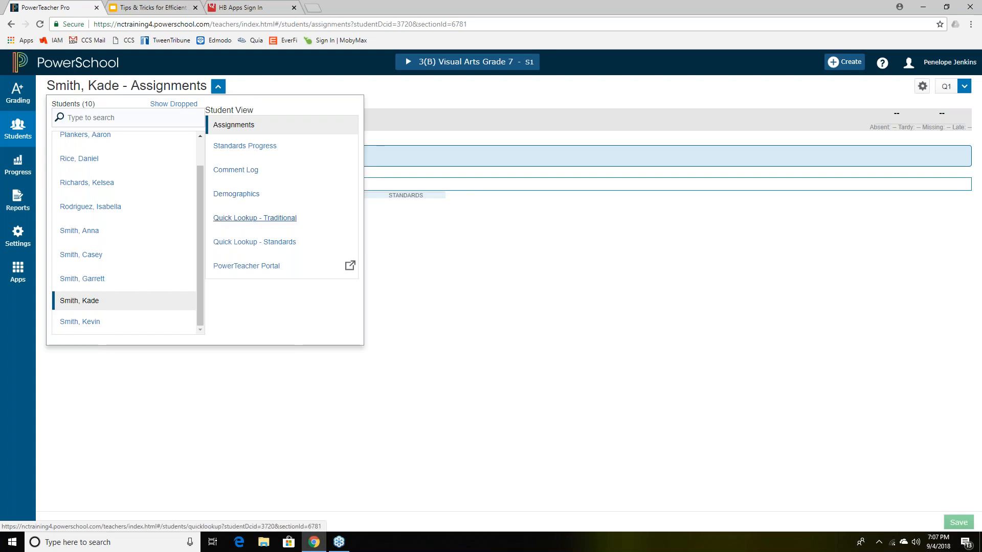
click(235, 219)
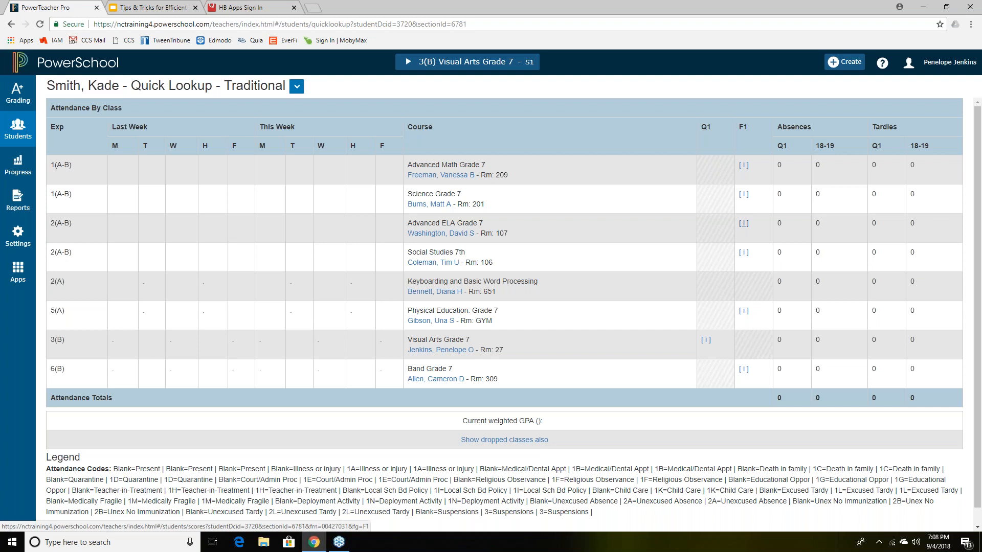
click(705, 341)
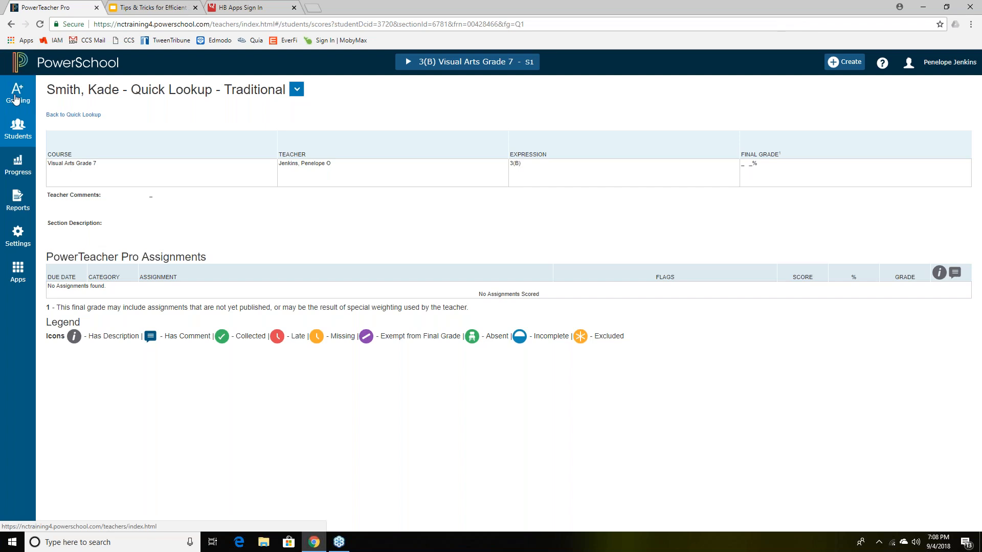
- Open the view switcher and dismiss it, staying on the Quick Lookup – Traditional page
click(297, 91)
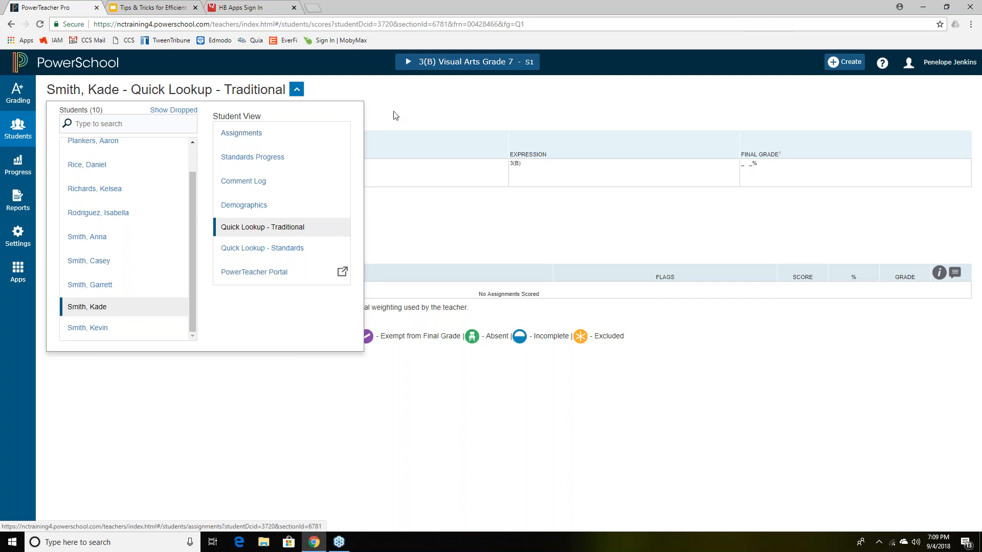
click(410, 116)
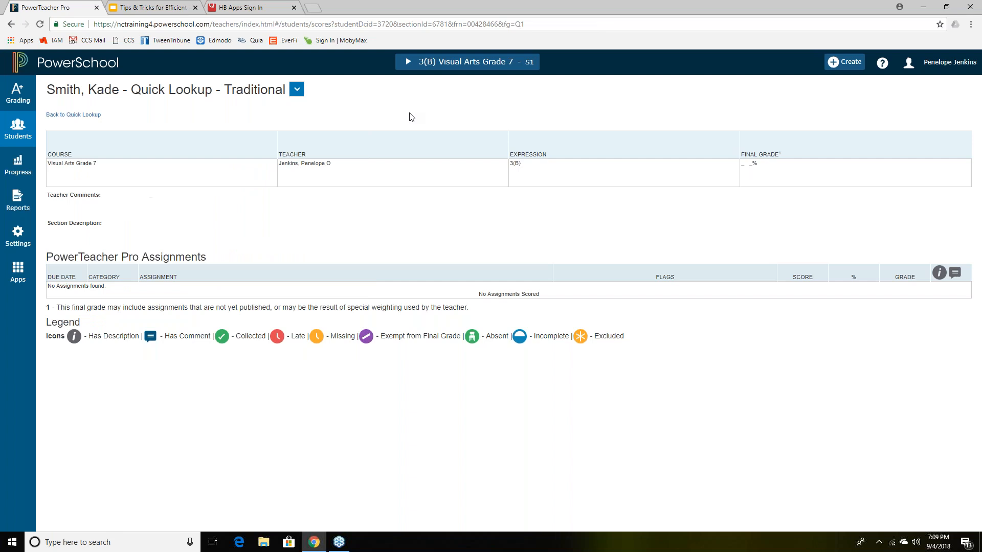
- Switch to another student in the class, view her Demographics, then her Assignments
click(14, 133)
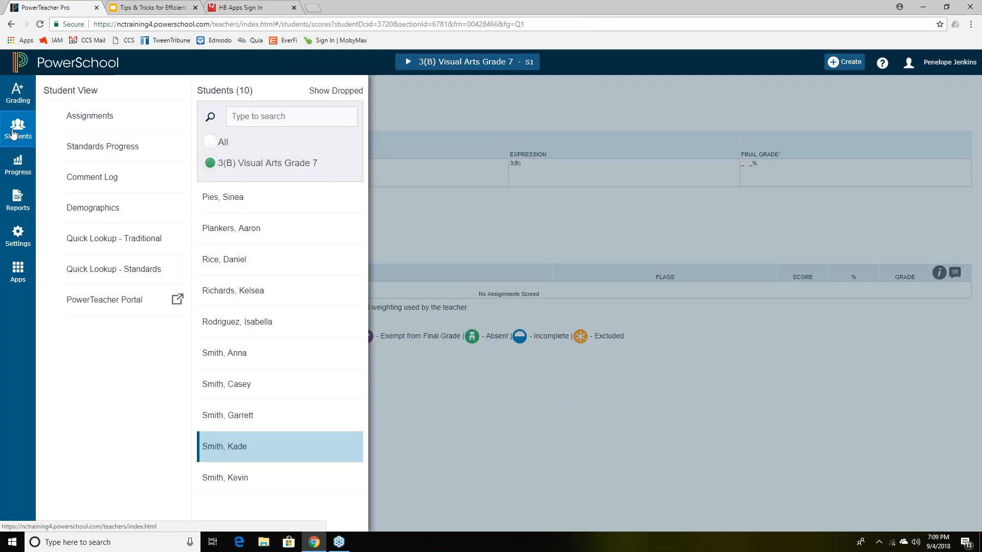
click(270, 297)
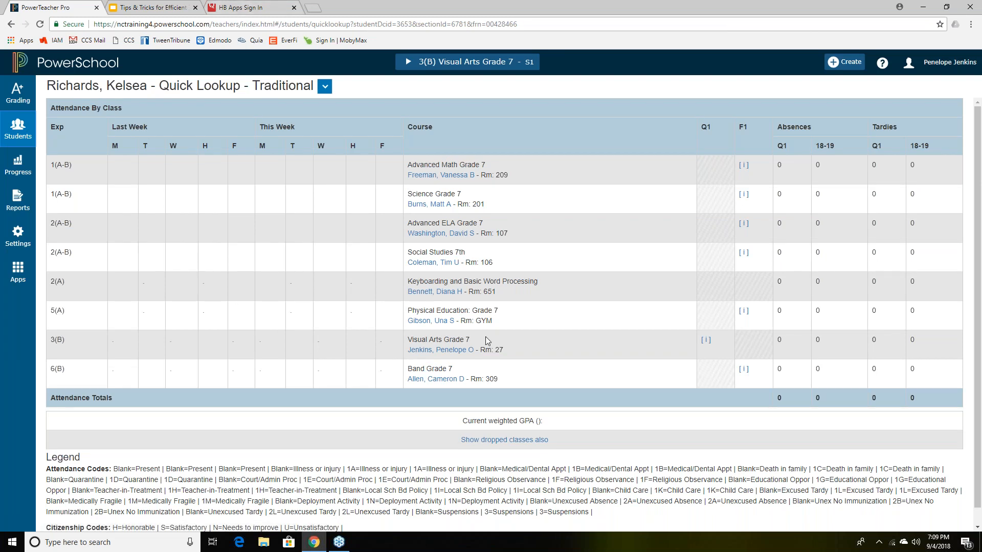
click(325, 88)
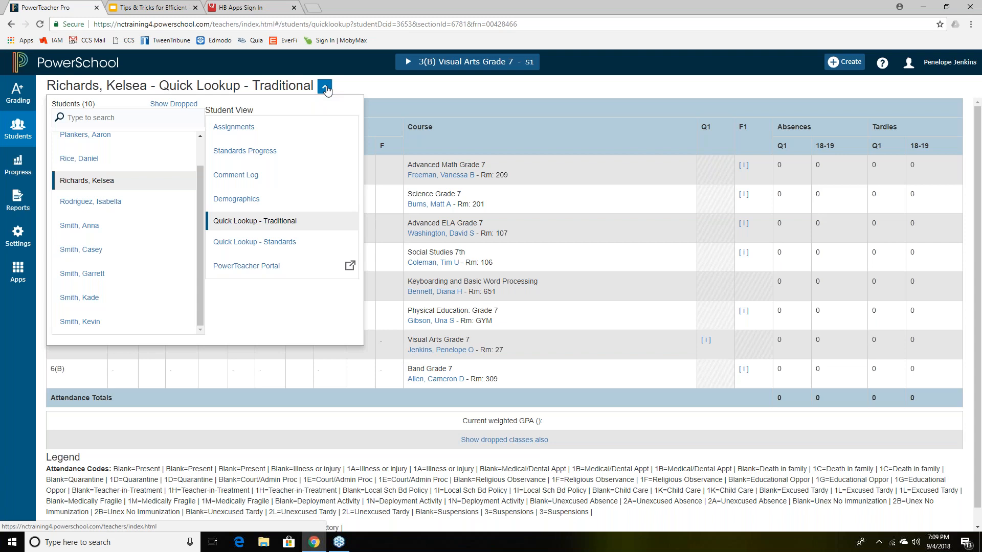
click(256, 198)
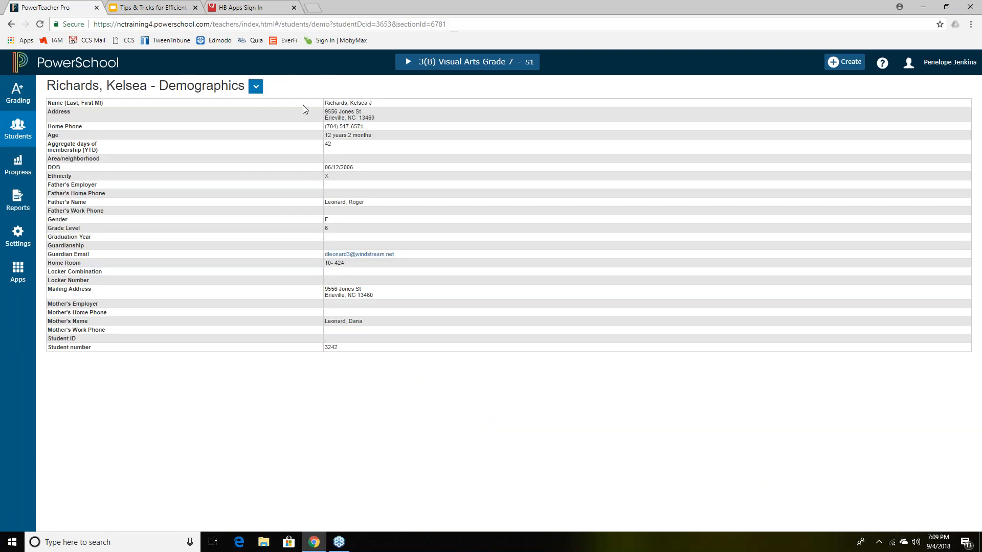
click(255, 88)
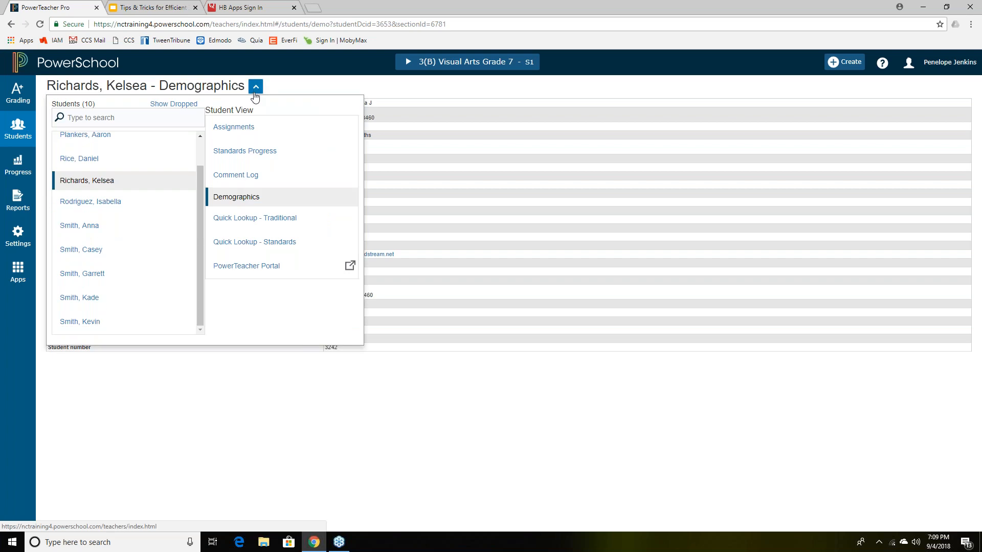
click(249, 129)
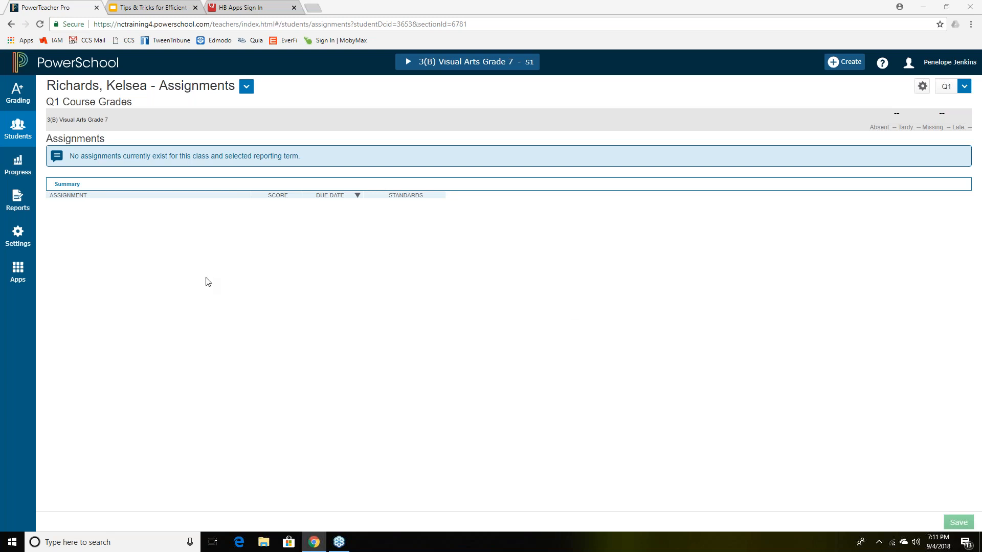
- Open the class roster panel after confirming no Q1 assignments exist for this student
click(18, 131)
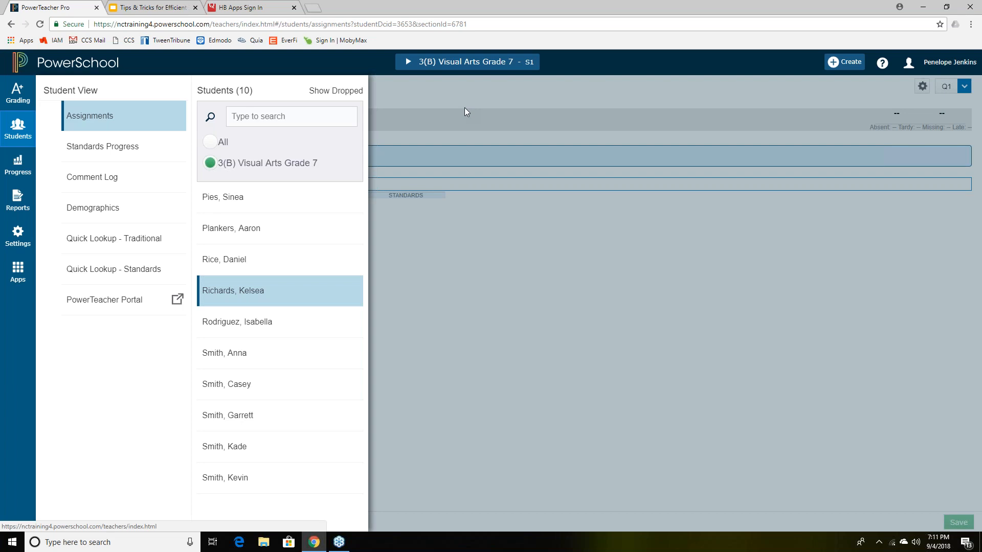
- Switch to the 6(B) Visual Arts Grade 7 class and open its student roster
click(409, 64)
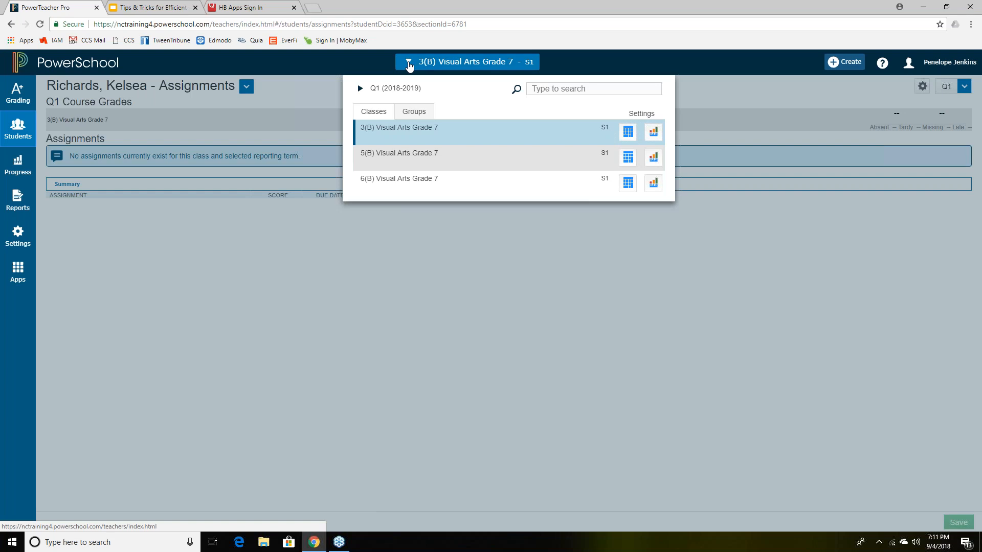
click(409, 178)
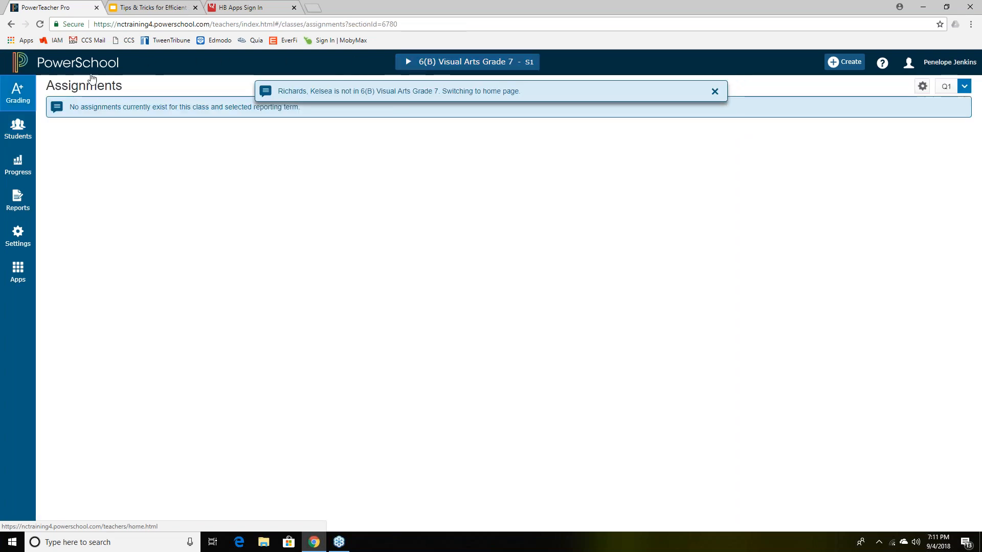
click(20, 140)
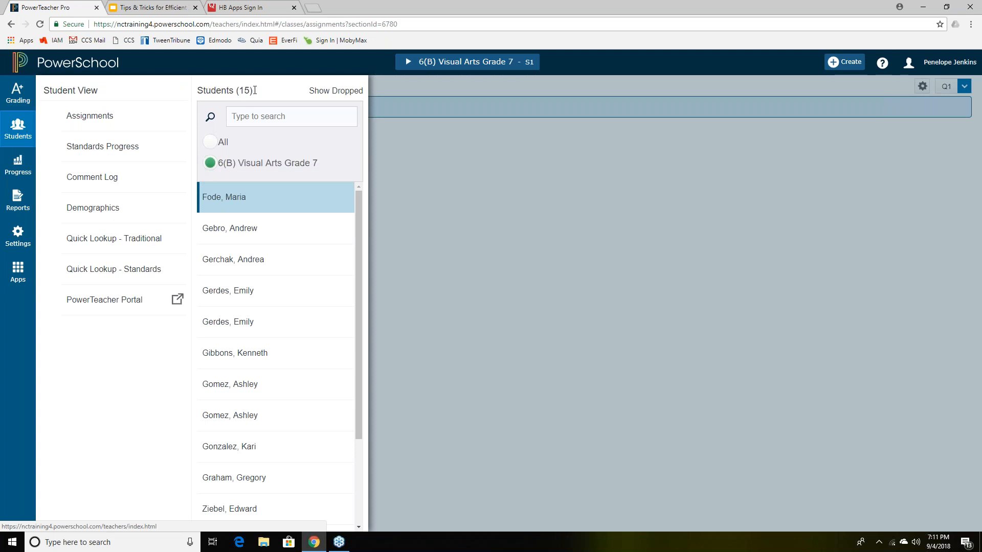
- List the students who dropped 6(B) Visual Arts Grade 7, then close the student panel
drag(254, 95, 198, 96)
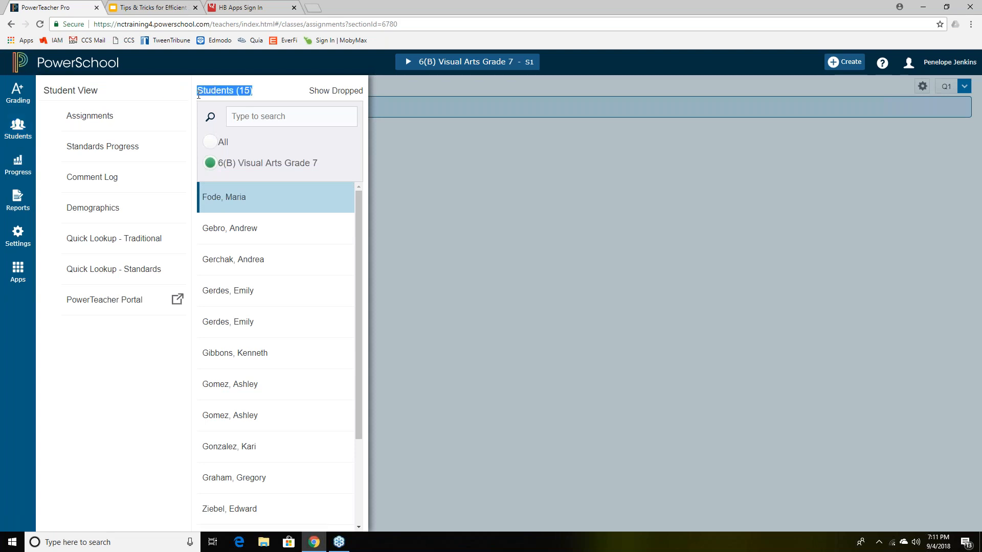
click(247, 91)
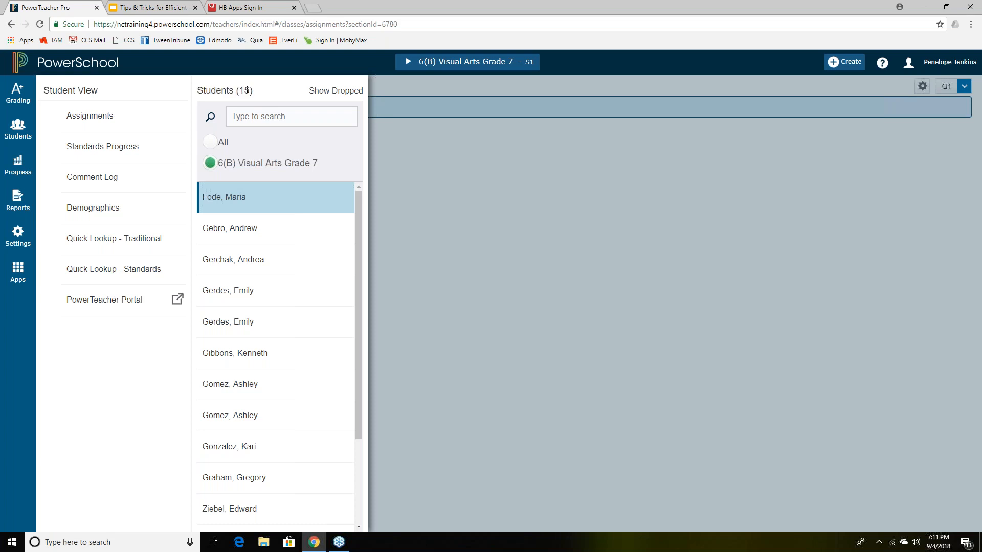
click(321, 92)
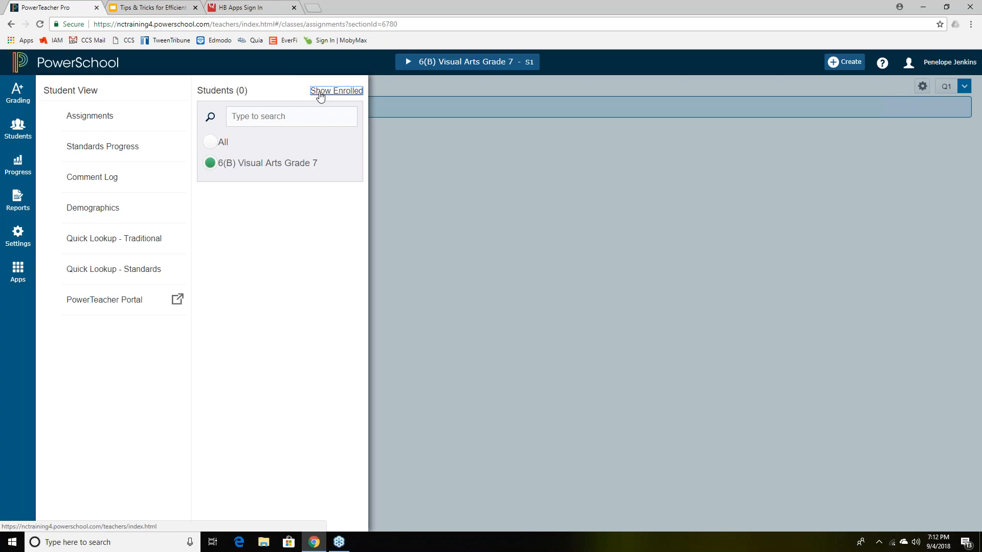
click(419, 171)
click(427, 61)
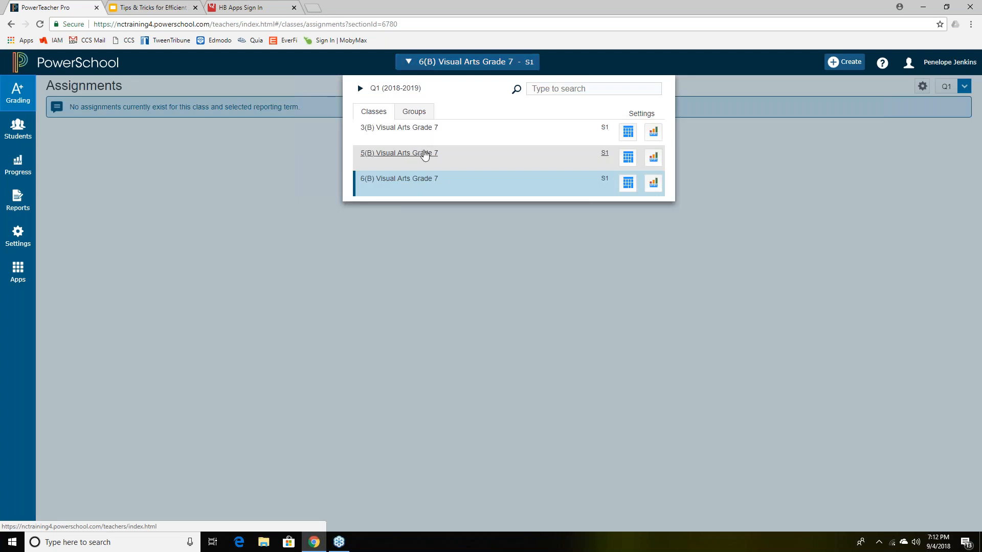
- Switch to 5(B) Visual Arts Grade 7 and open its 14-student roster
click(406, 155)
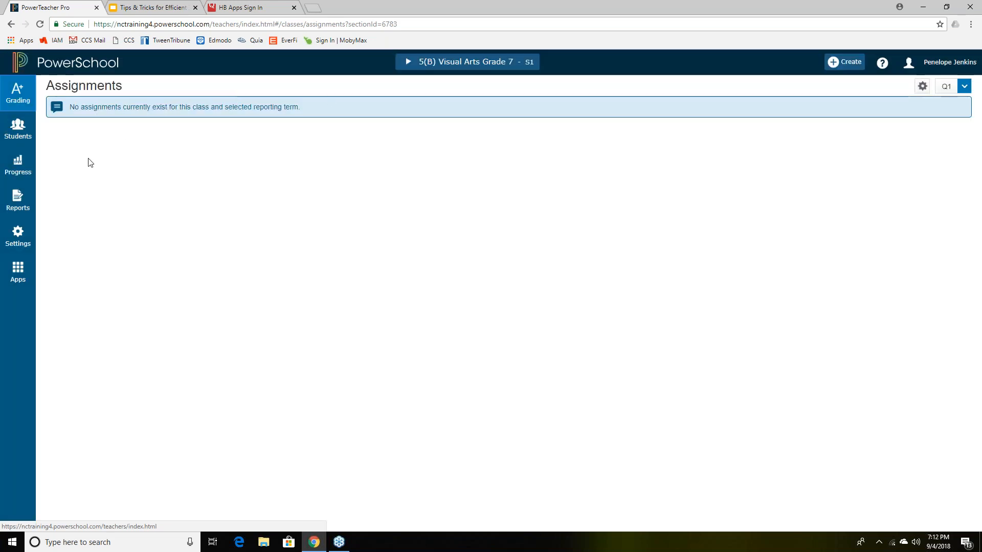
click(26, 139)
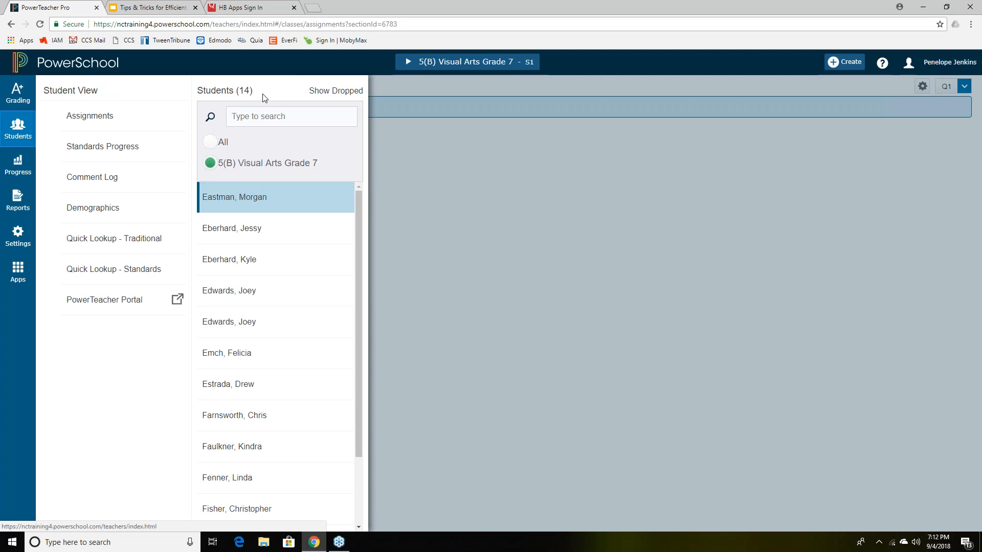
- Show dropped students for 5(B) Visual Arts Grade 7, which lists none
click(321, 92)
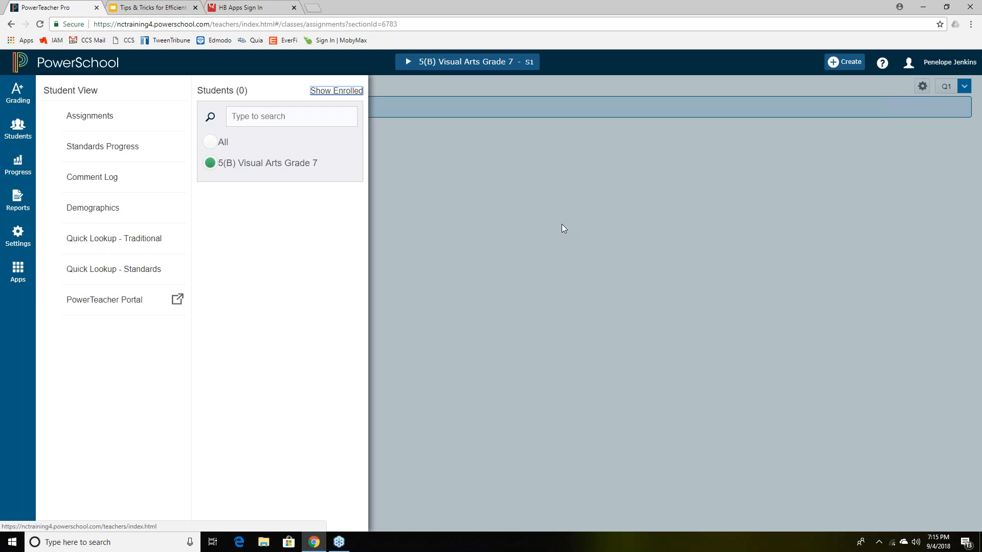
- Create a Classwork assignment 'Literary Theme Project - Movie' worth 100 points
click(780, 94)
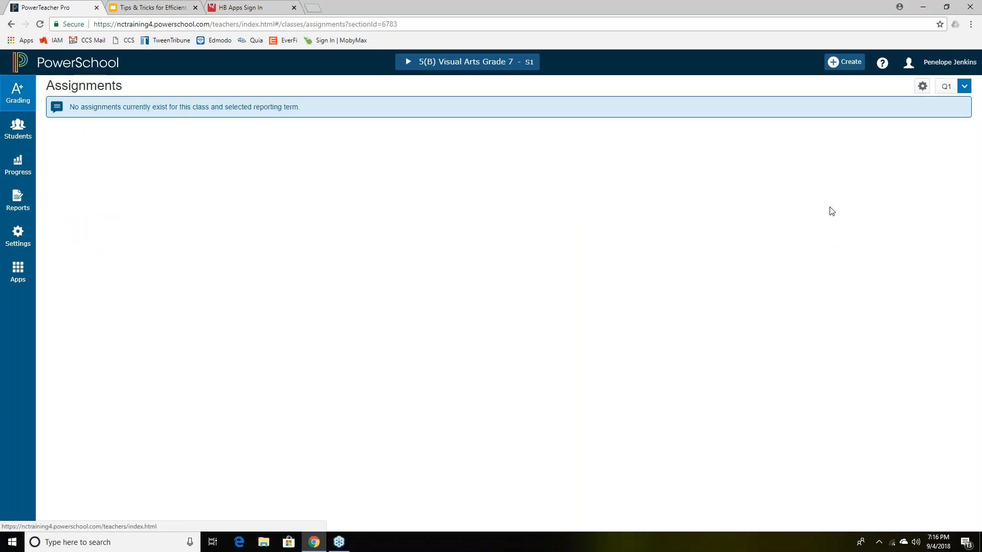
click(851, 70)
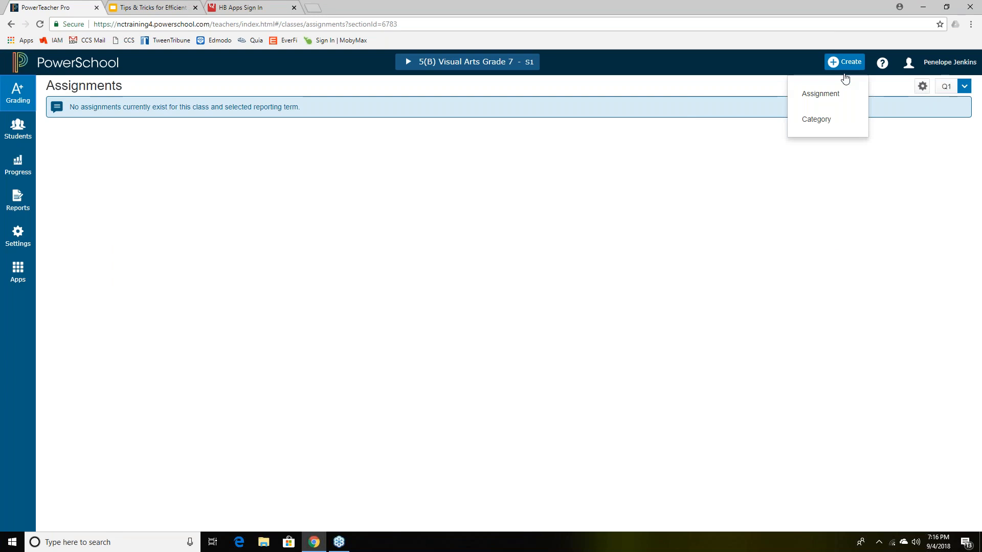
click(819, 95)
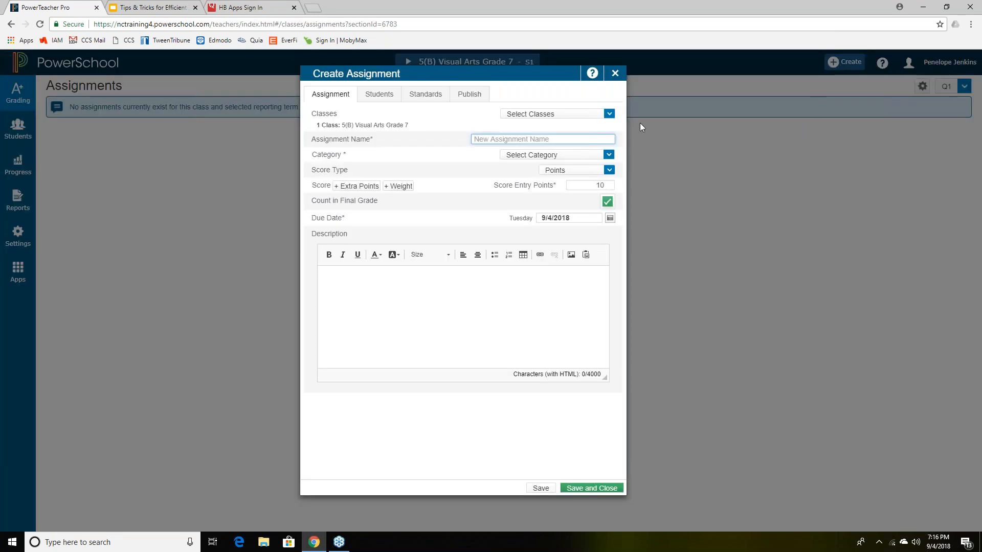
click(520, 140)
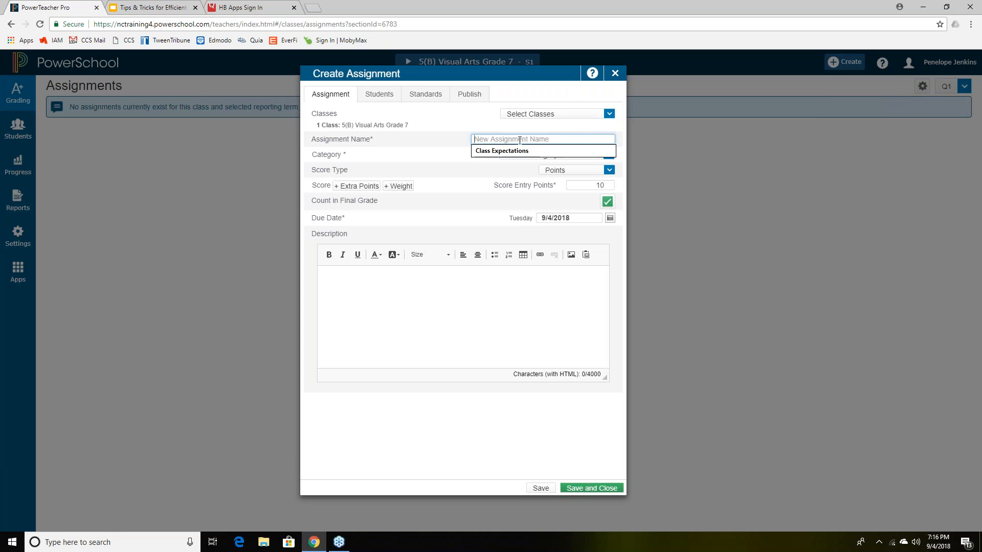
text(Liter)
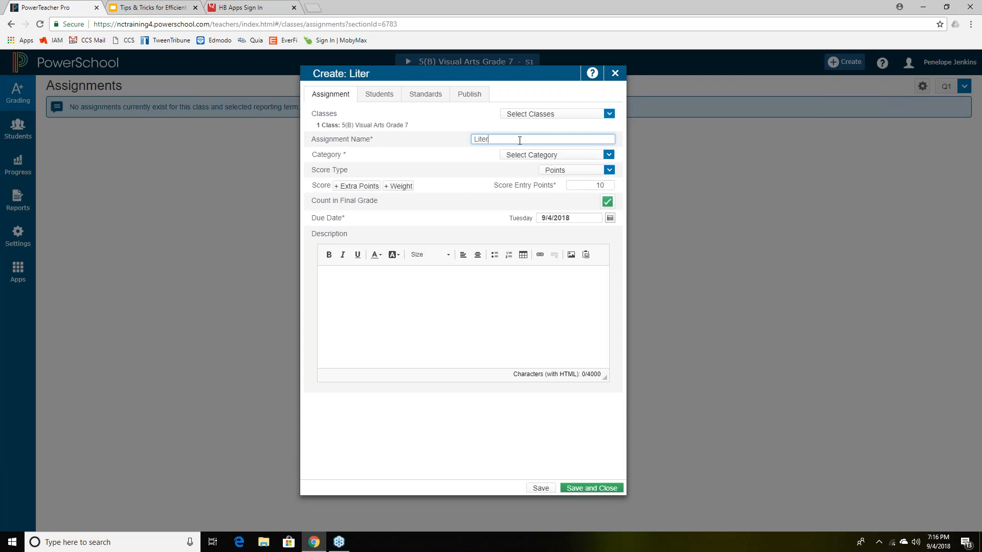
text(ary Theme Project)
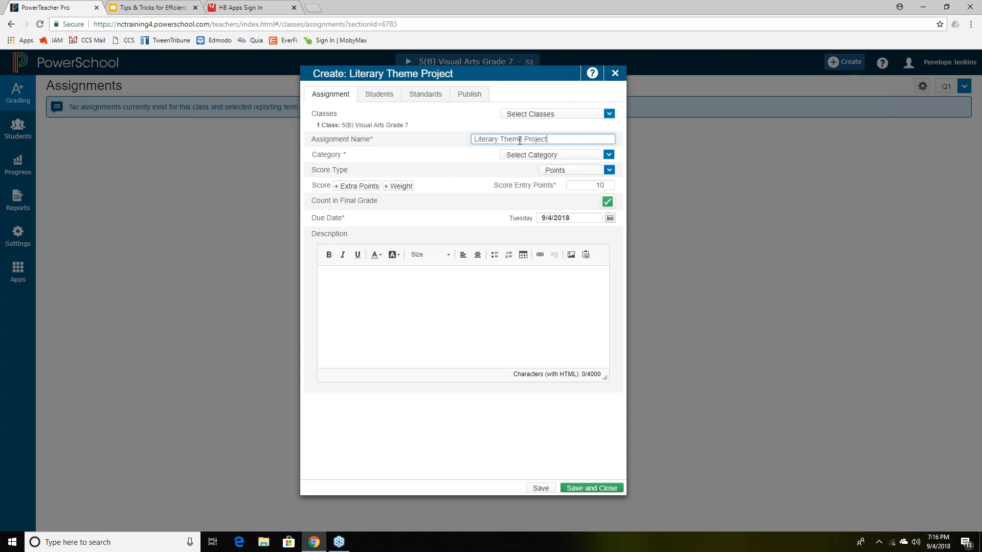
text( - Movie)
click(609, 154)
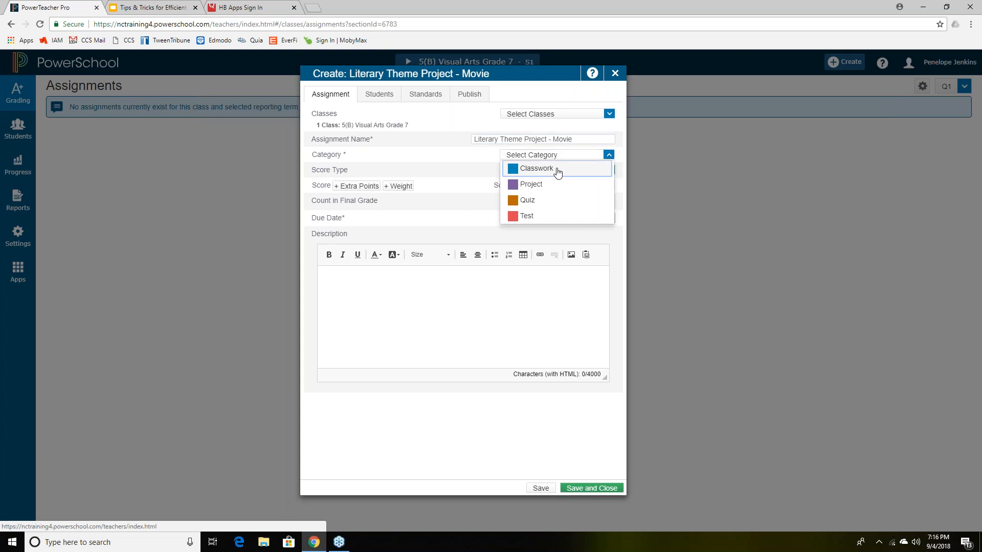
click(558, 170)
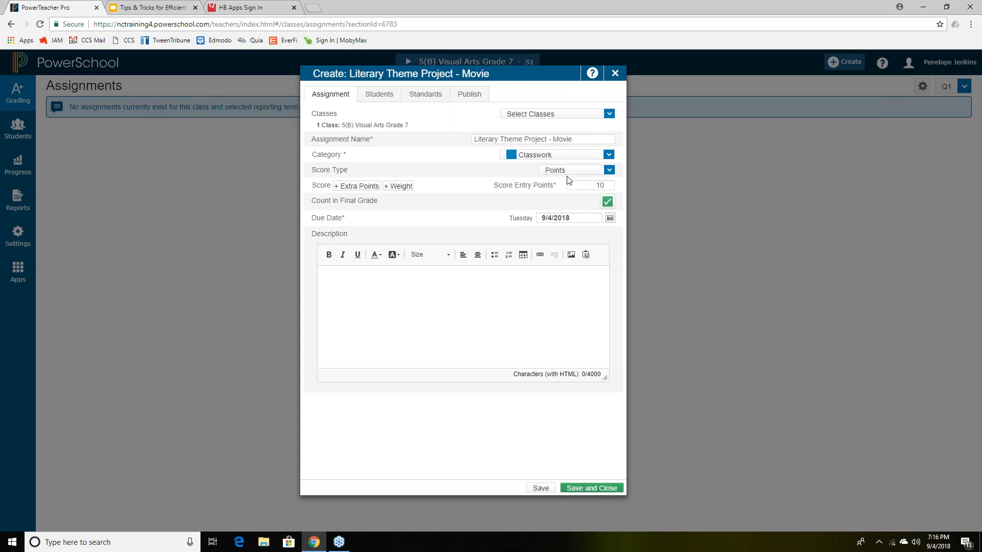
click(588, 187)
text(100)
click(392, 96)
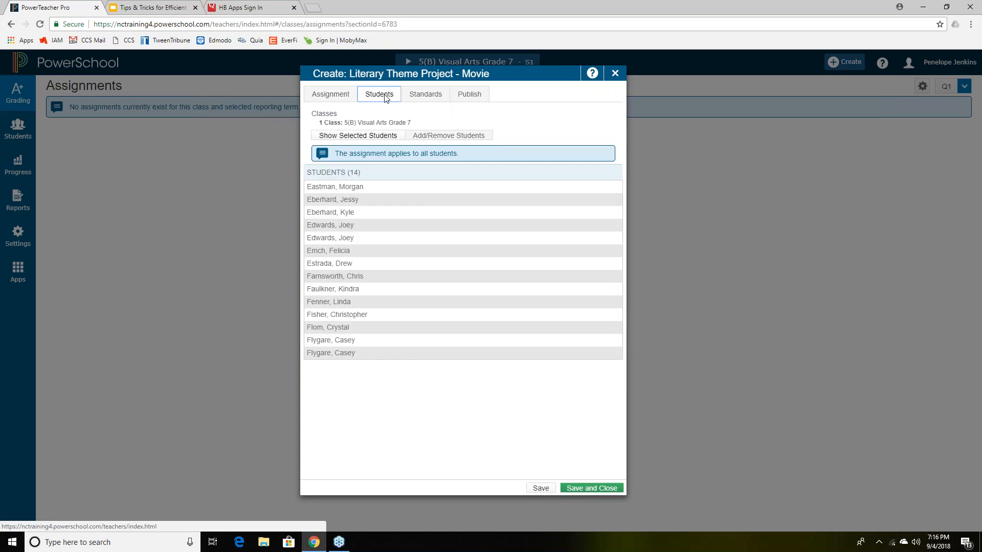
click(351, 96)
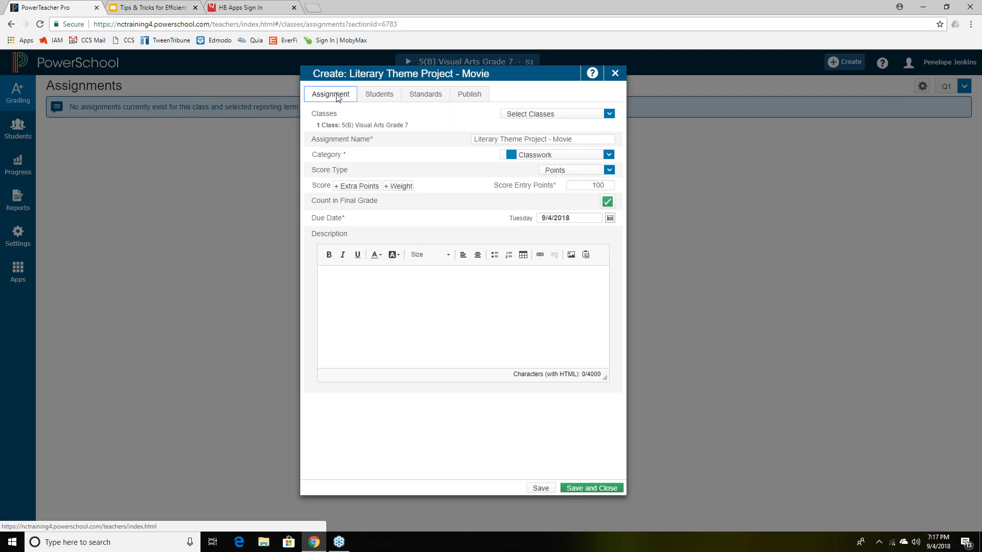
- Check the Students tab, confirming the assignment applies to all 14 students
click(379, 95)
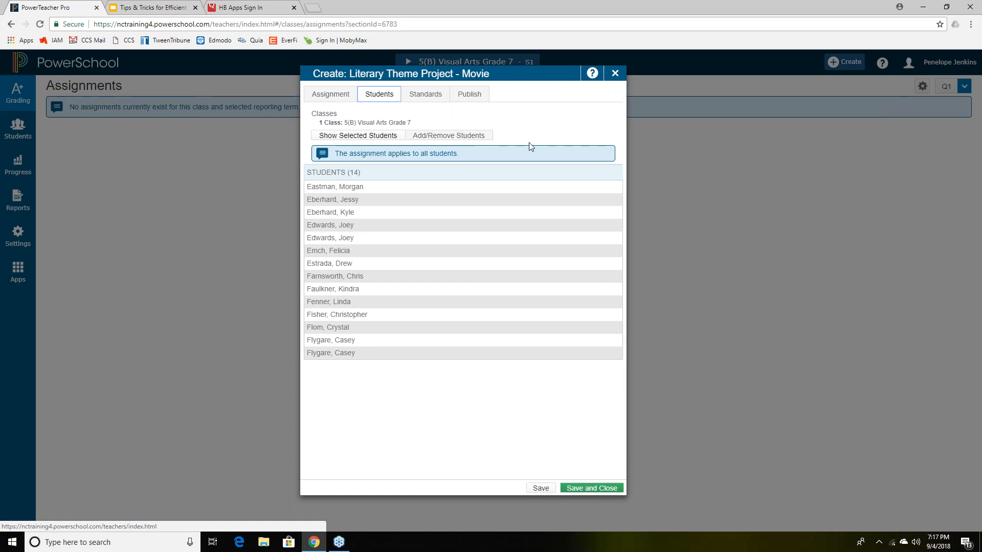
click(395, 155)
drag(395, 154, 455, 155)
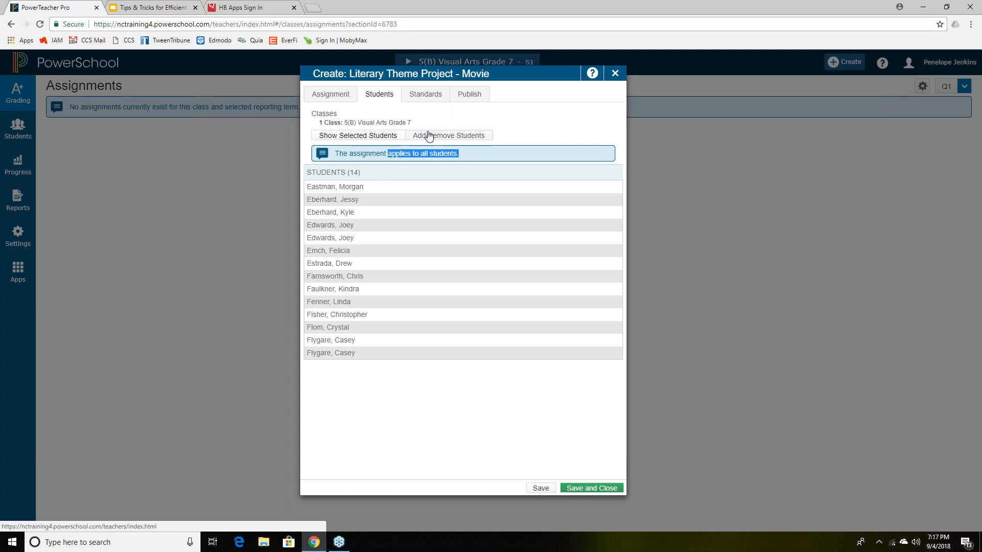
click(476, 138)
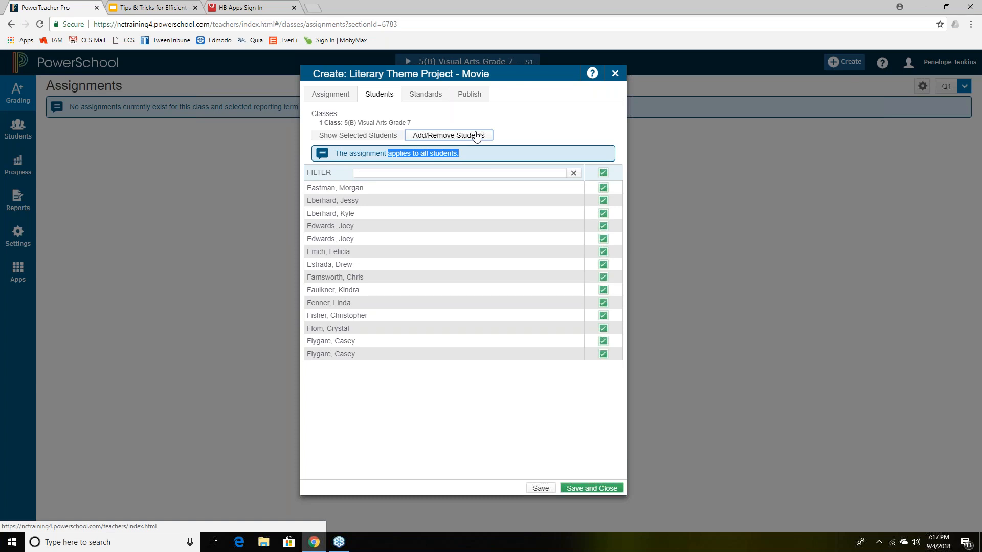
- Restrict Literary Theme Project - Movie to the first six of 14 students
click(603, 173)
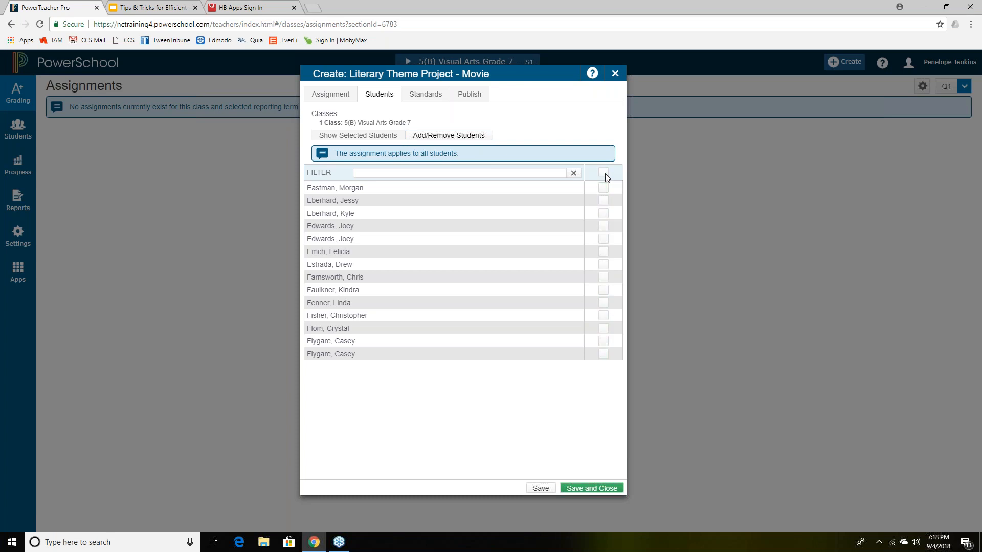
click(603, 188)
click(603, 213)
click(604, 226)
click(603, 252)
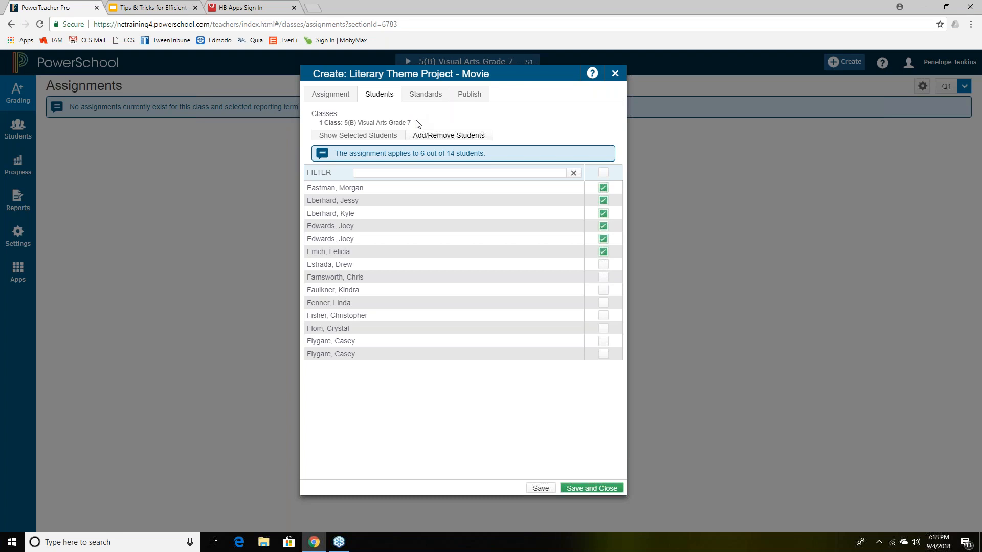
click(342, 101)
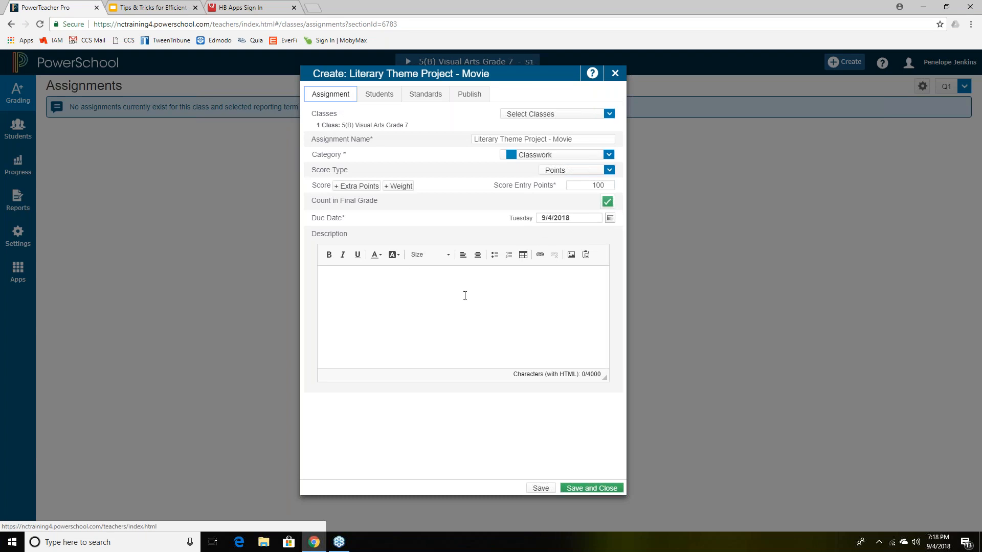
click(450, 287)
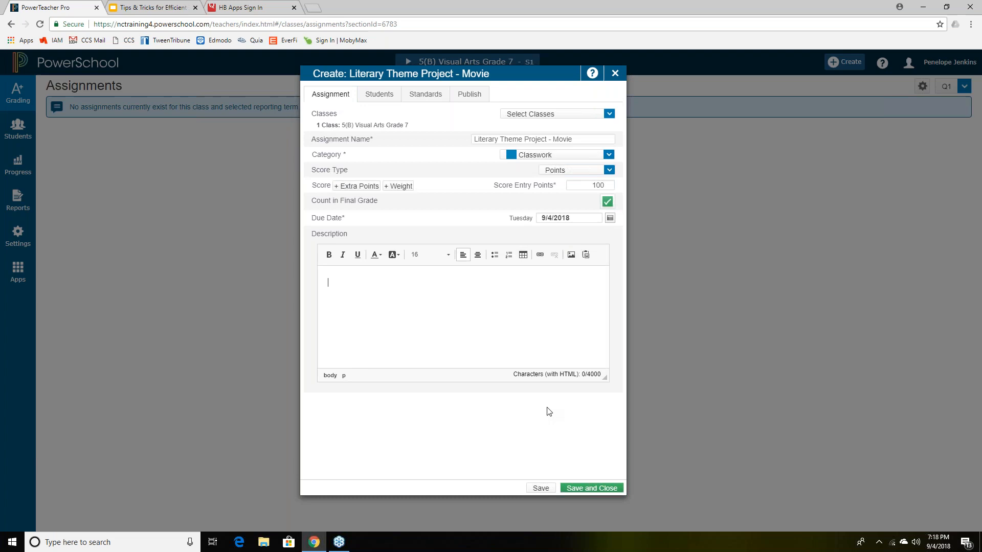
- Save the Literary Theme Project - Movie assignment, due 9/4/2018
click(541, 488)
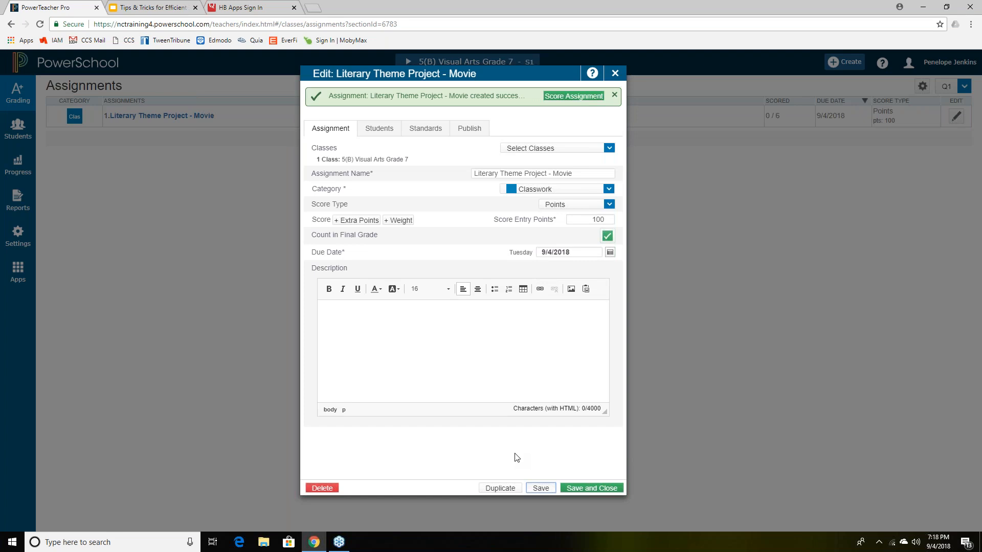
- Duplicate the Movie assignment and replace 'Movie_1' in the copy's name with 'Narrative'
click(518, 488)
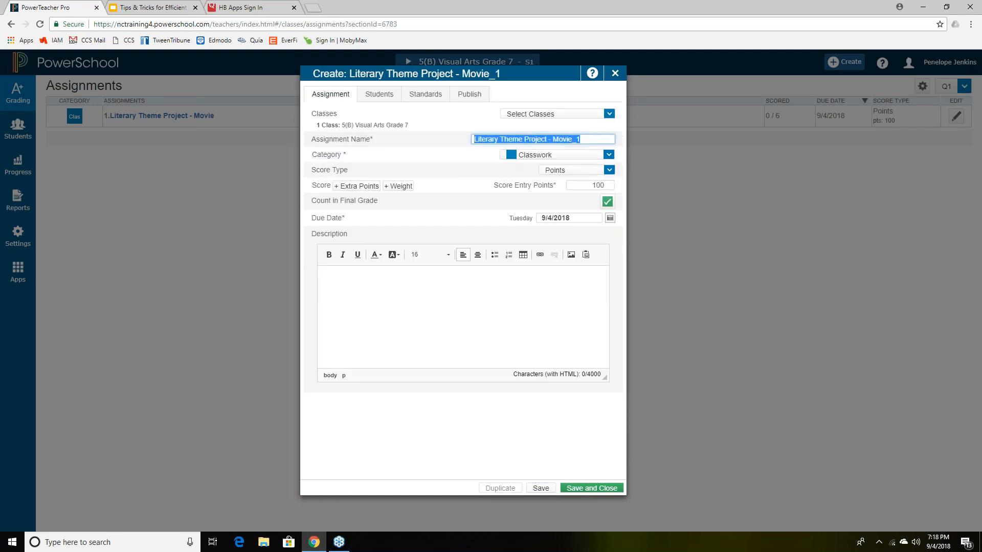
click(554, 139)
drag(554, 138, 597, 135)
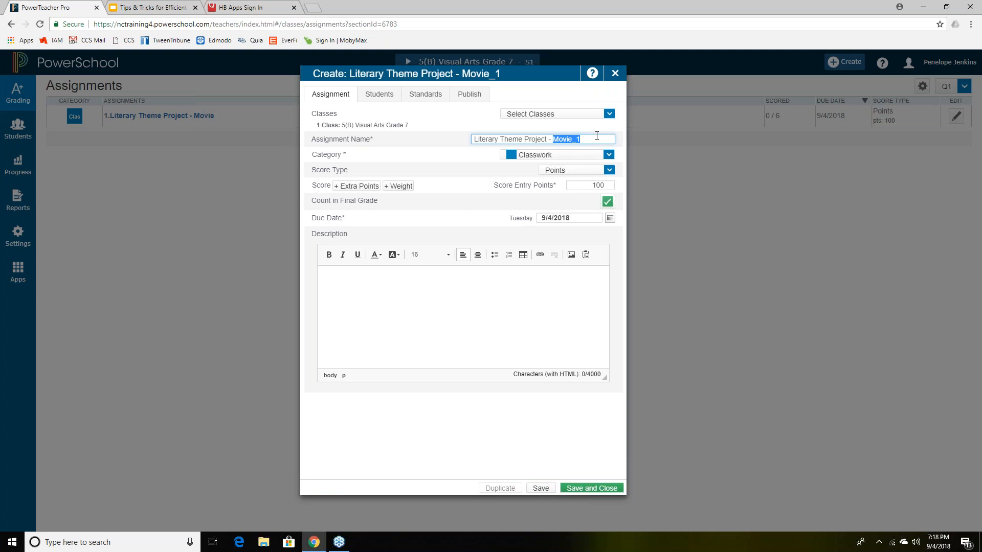
text(Narrative)
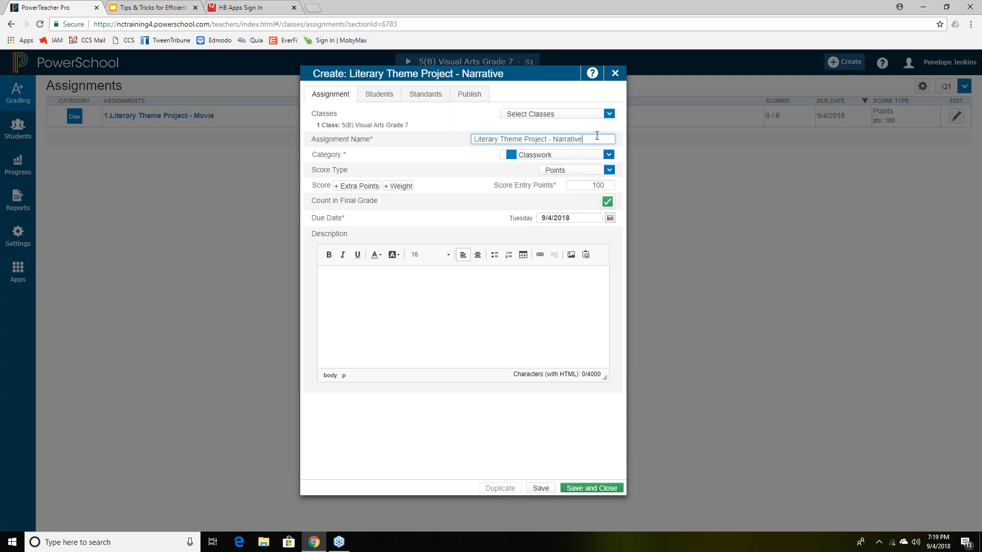
- Restrict the Narrative assignment to the seventh through tenth roster students, 4 of 14
click(377, 97)
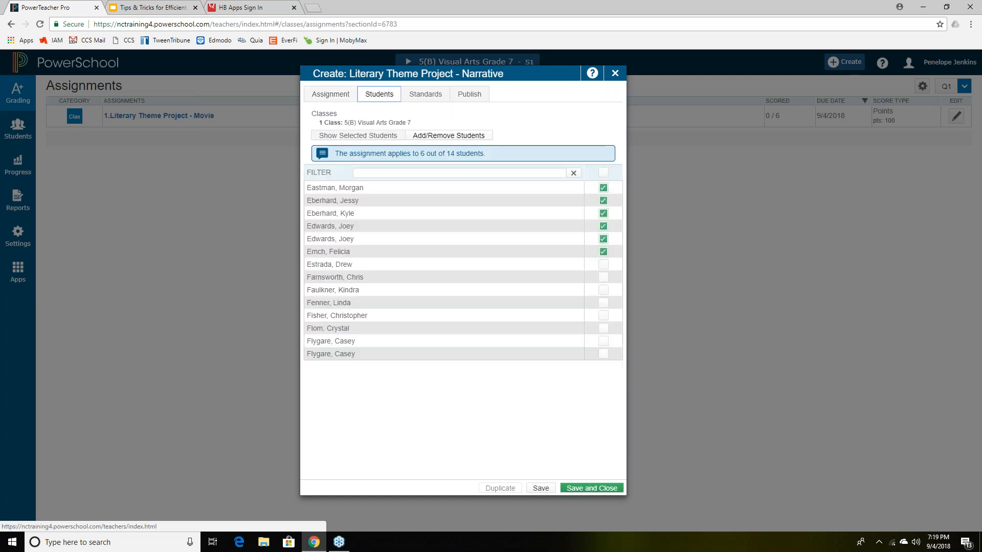
click(604, 173)
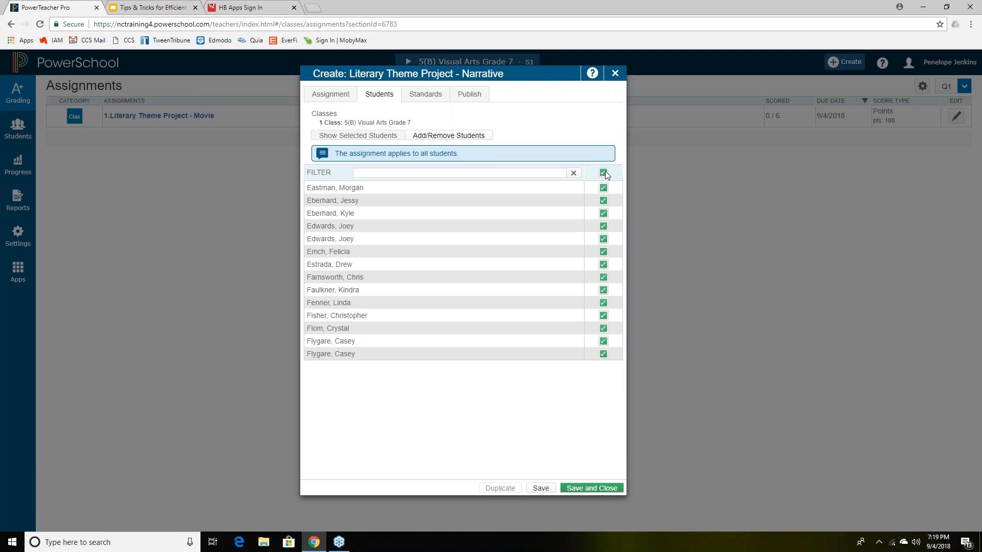
click(604, 172)
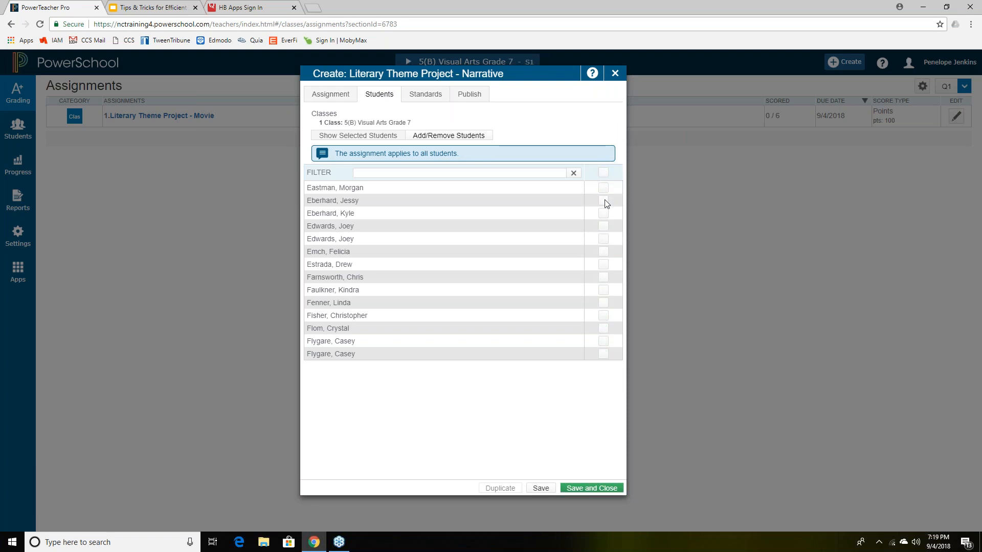
click(604, 265)
click(603, 277)
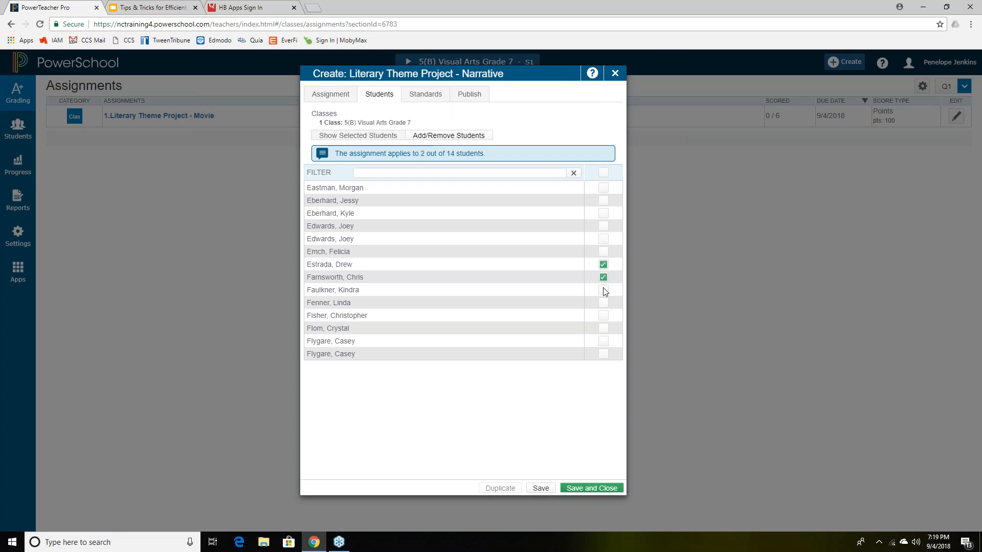
click(604, 290)
click(603, 303)
click(337, 99)
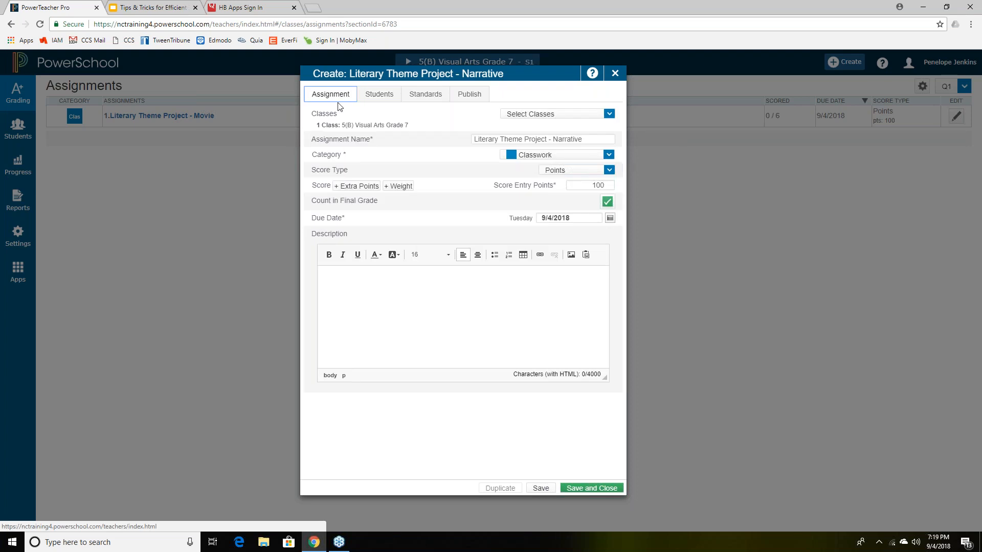
- Save the Narrative assignment and make a duplicate of it
click(538, 489)
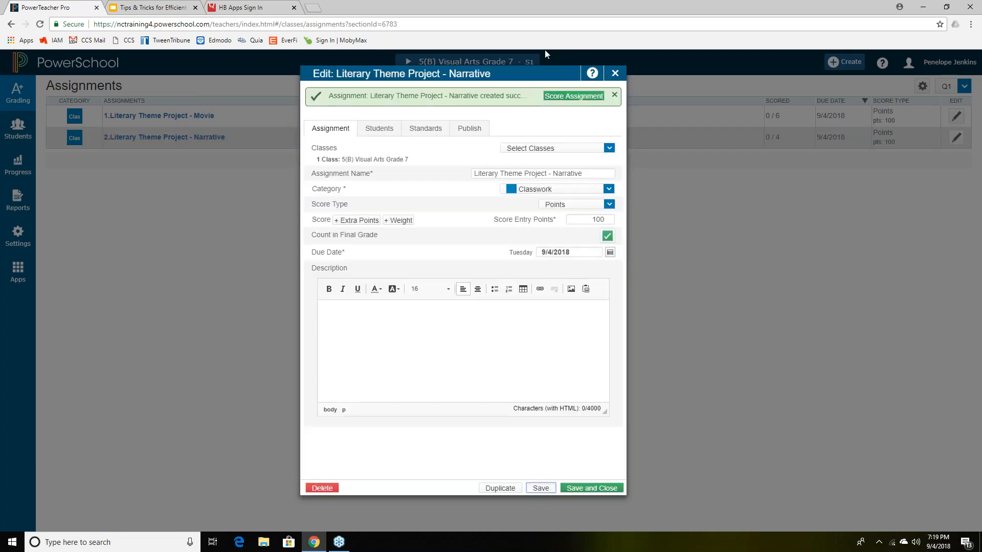
drag(510, 73, 537, 105)
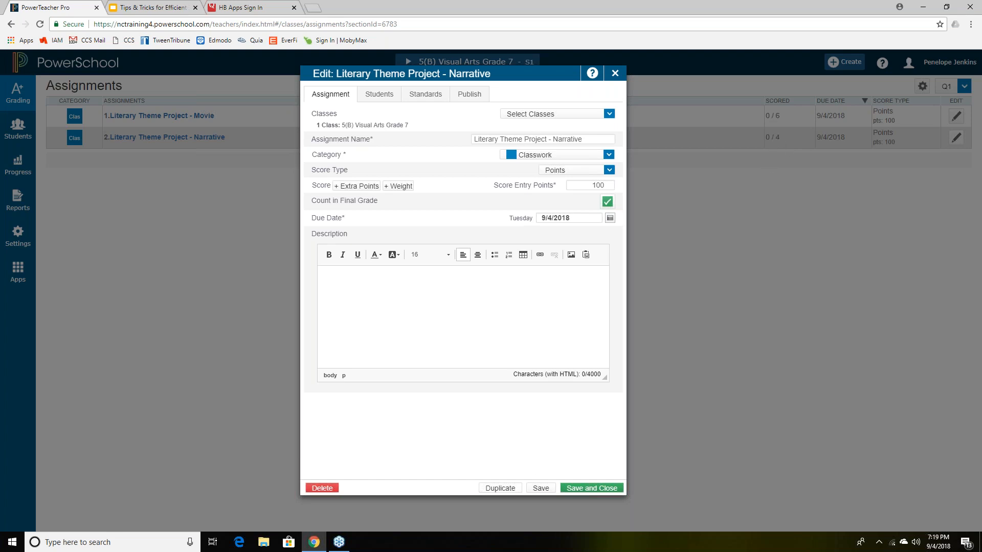
click(500, 488)
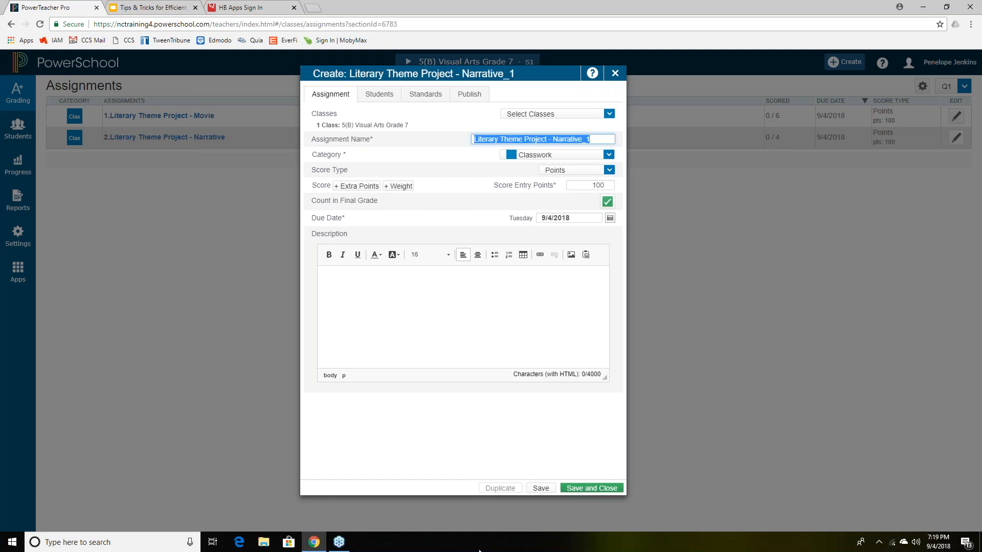
- Rename the duplicate to Literary Theme Project - Build Model
click(560, 139)
drag(552, 139, 599, 141)
text(Build Model)
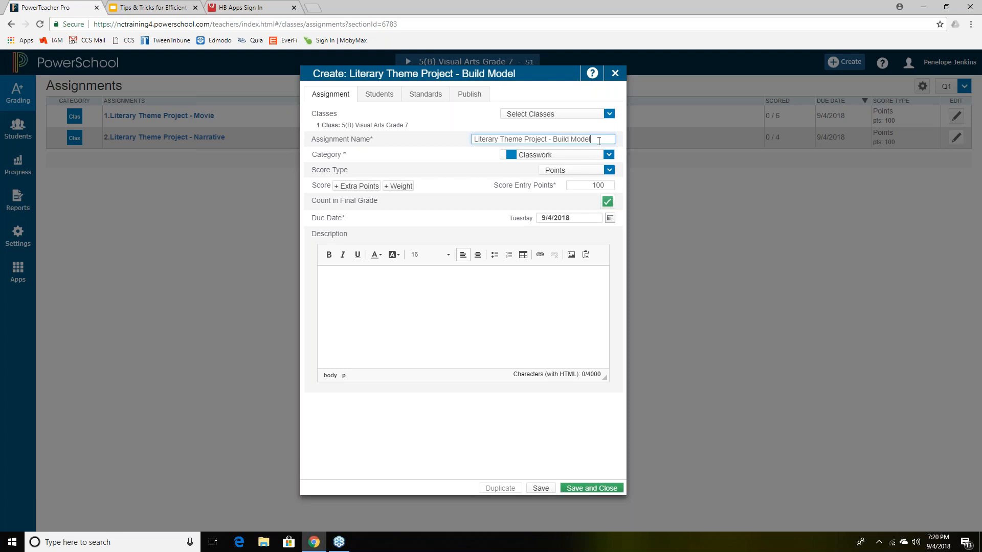
click(379, 94)
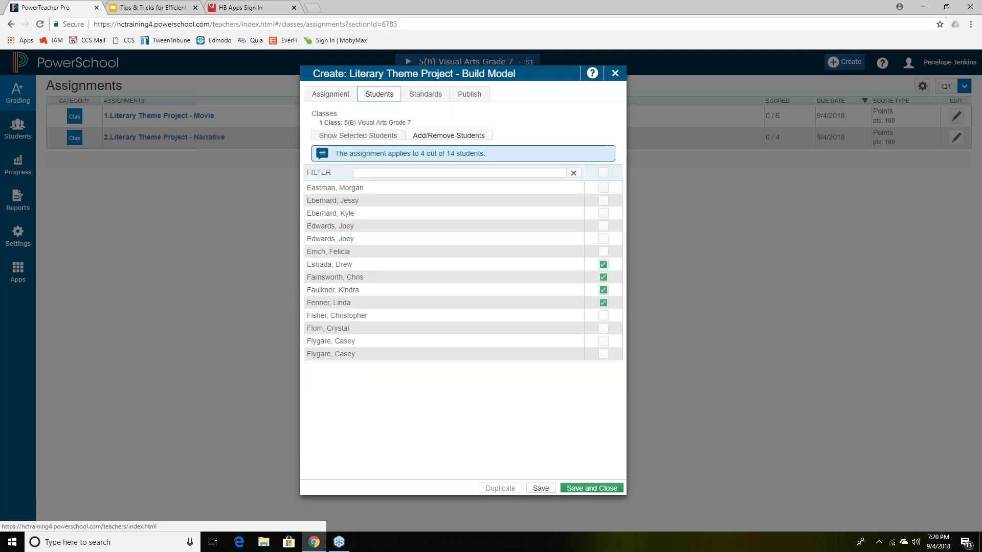
- Assign Build Model only to the eleventh through fourteenth students, 4 of 14
click(602, 173)
click(604, 173)
click(603, 316)
click(603, 329)
click(603, 341)
click(603, 354)
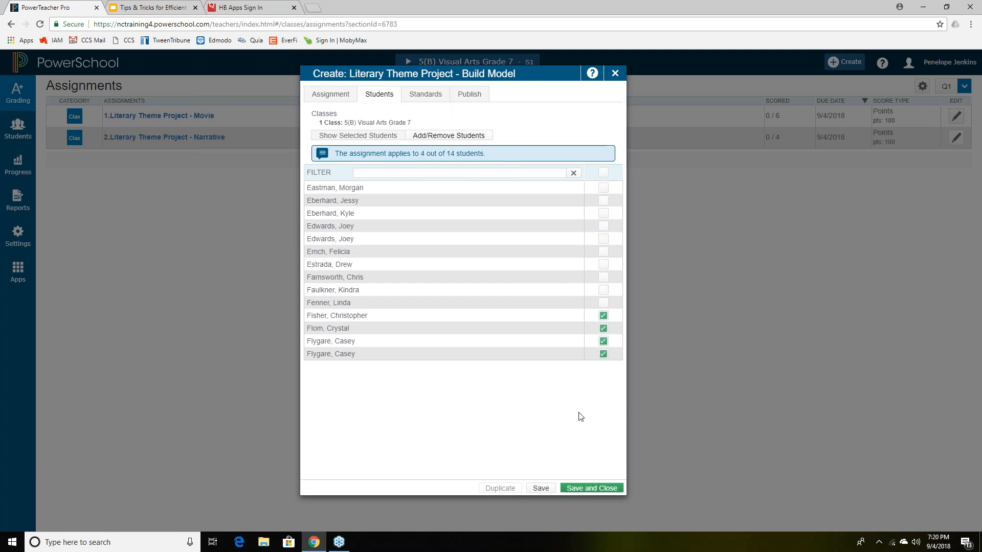
- Save the Build Model assignment and close the assignment editor
click(330, 94)
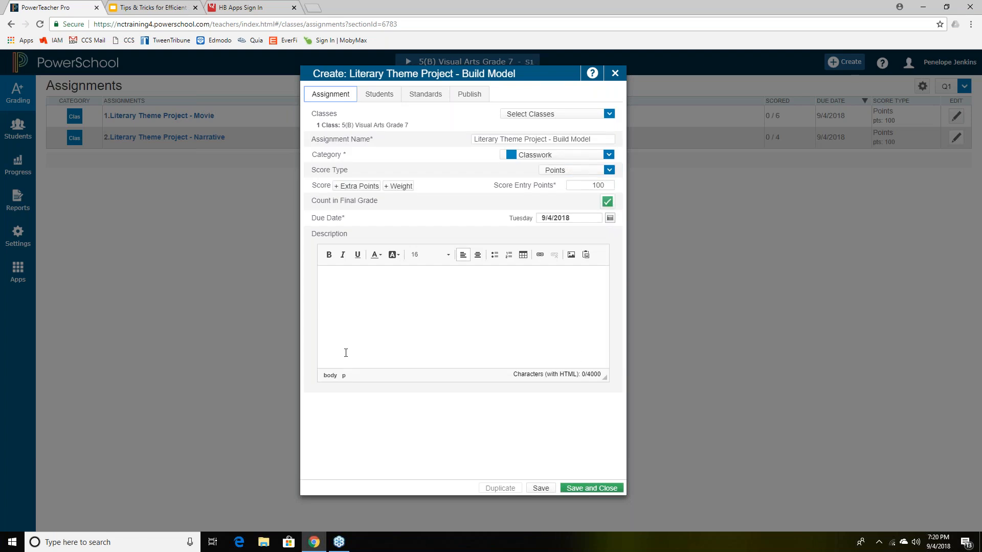
click(541, 489)
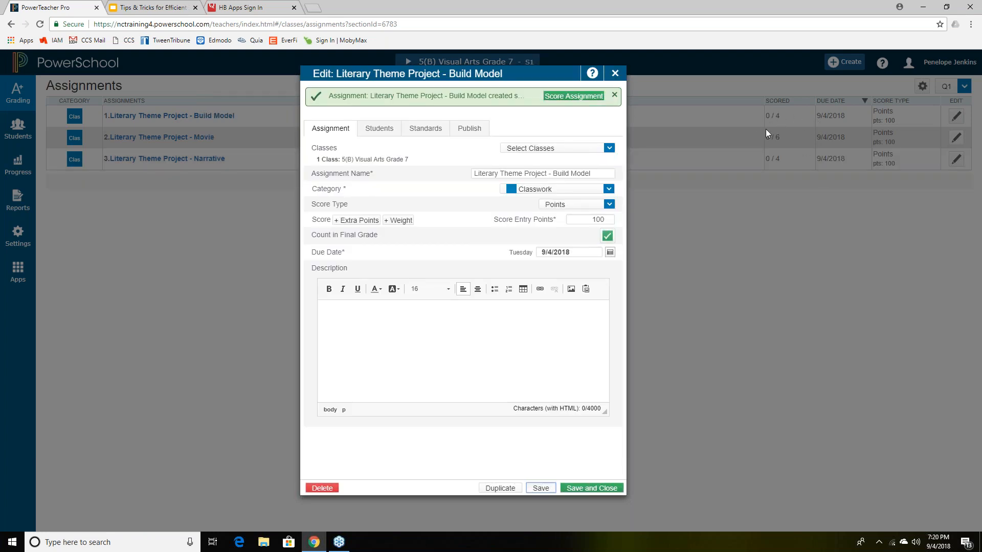
click(615, 74)
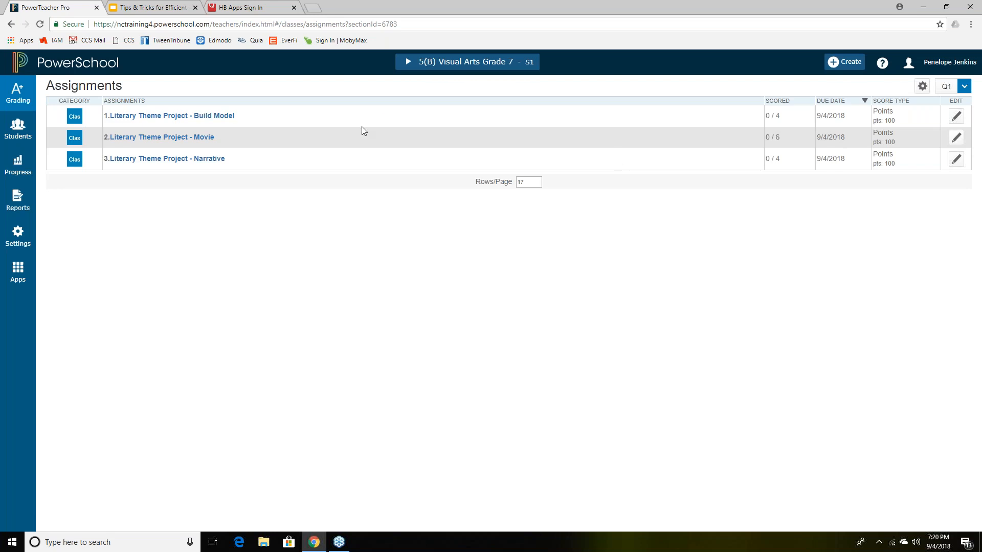
- Open the Q1 Scoresheet, check the Build Model scoring page, and select the first score cell
click(10, 90)
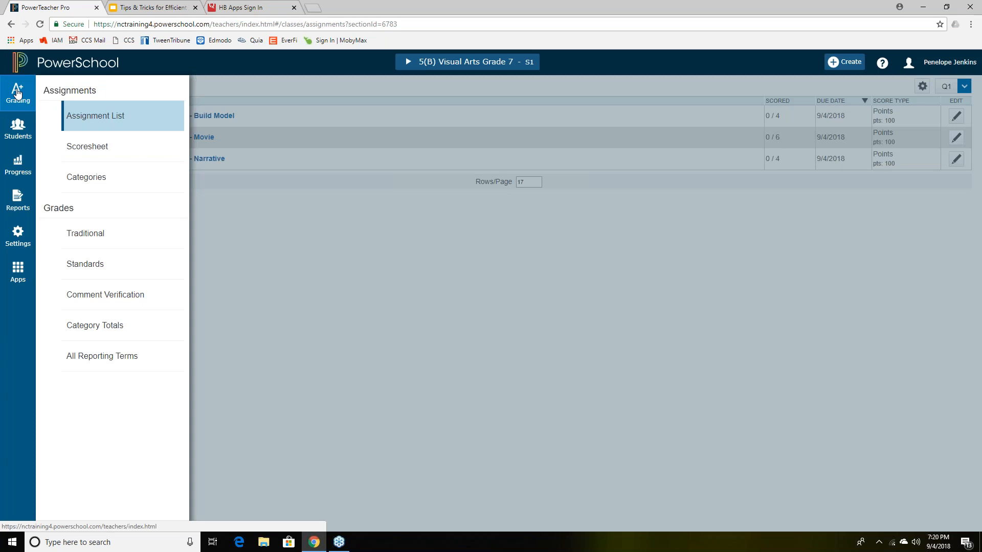
click(101, 153)
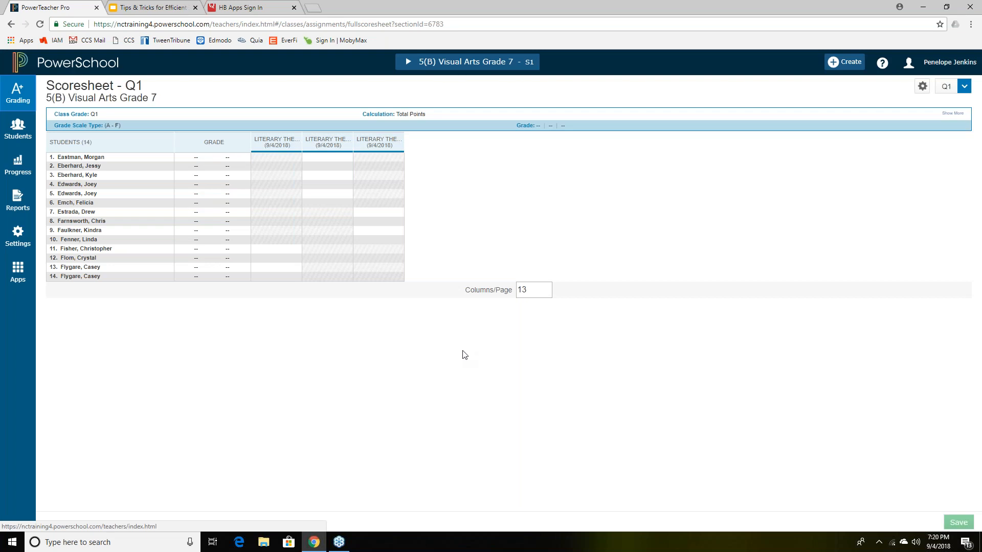
click(277, 142)
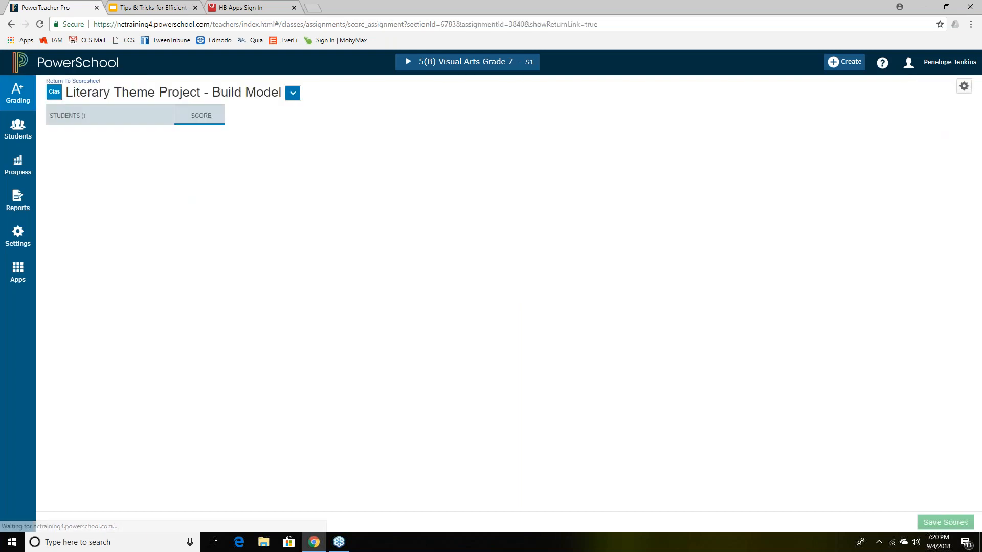
click(10, 25)
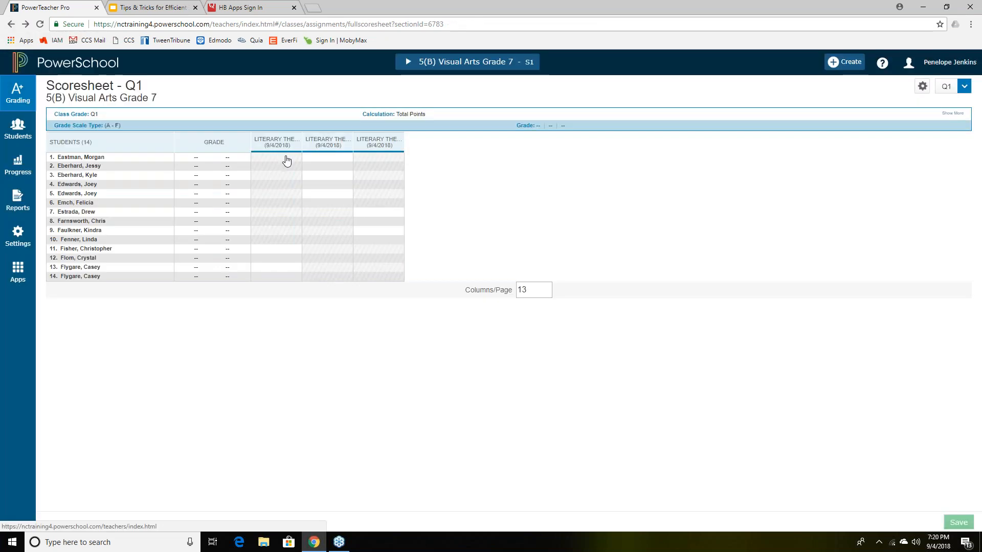
click(285, 159)
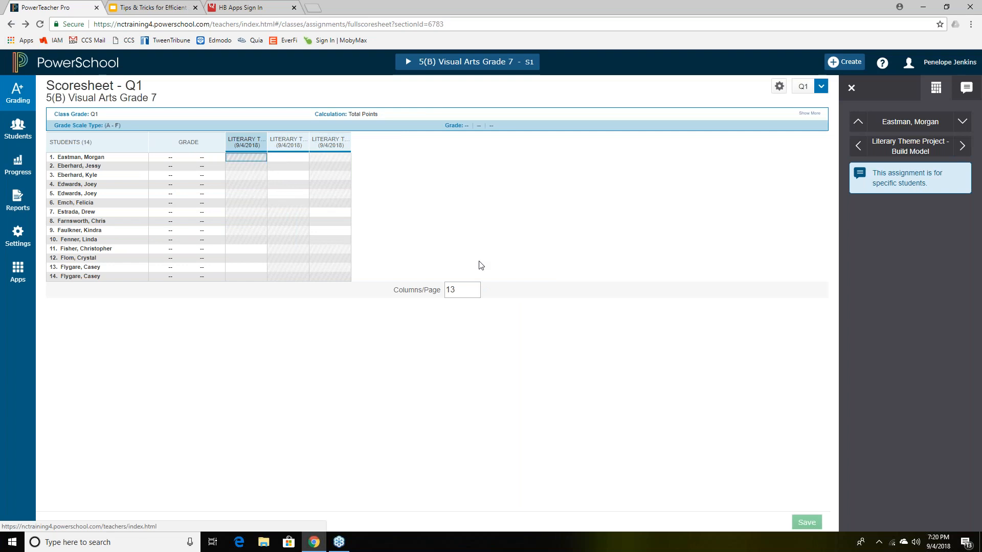
key(Down)
key(Down)
key(Down)
key(Down)
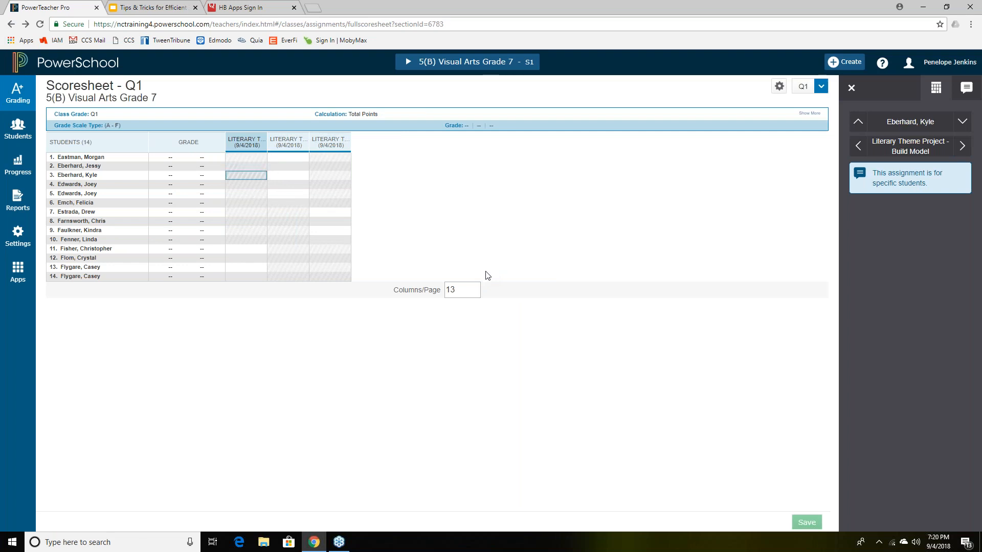
key(Down)
key(Down)
key(Down)
key(Down)
key(Down)
key(Down)
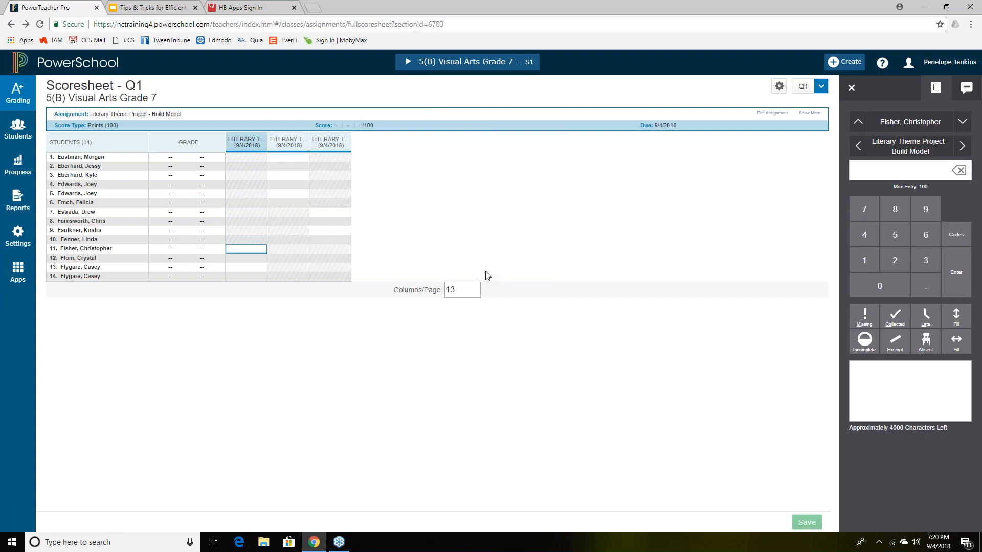
key(Up)
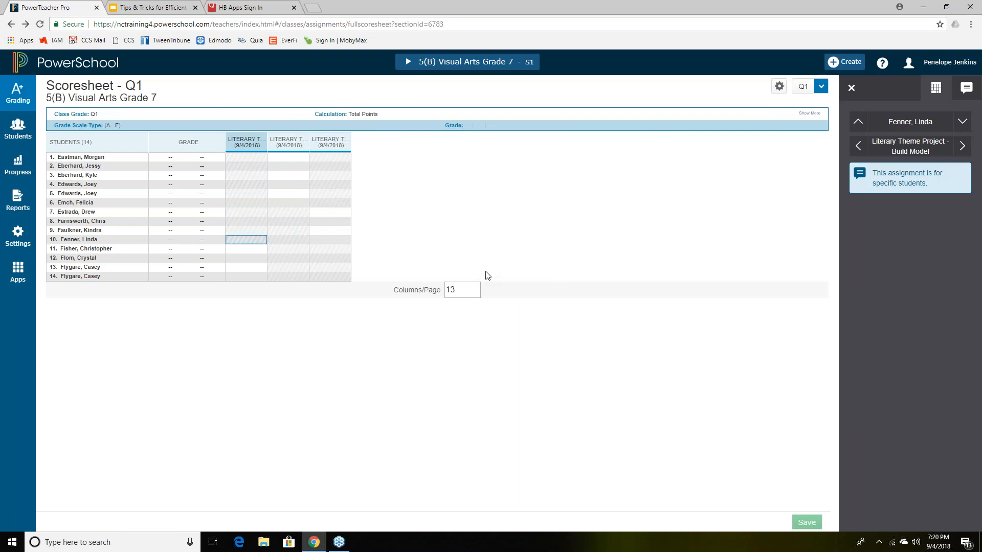
key(Up)
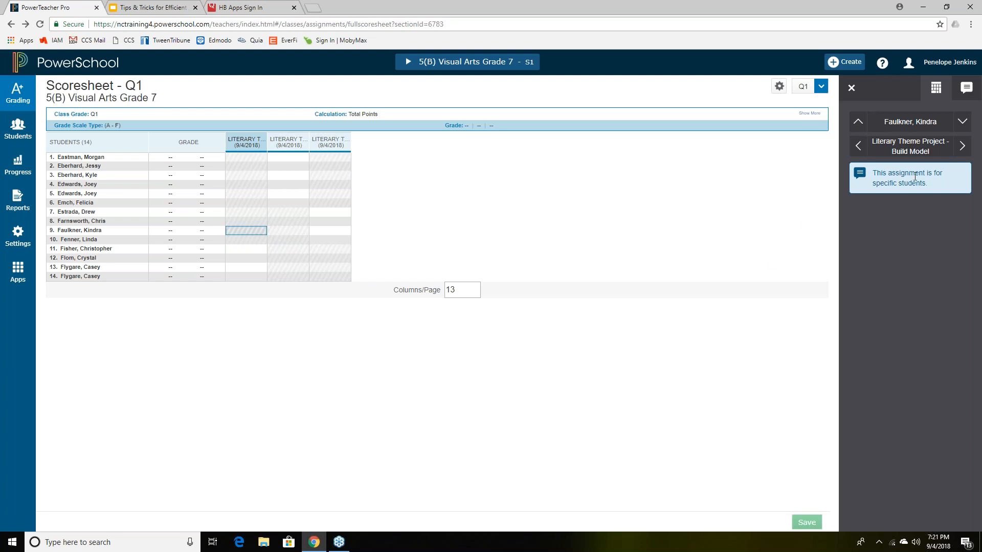
drag(934, 183, 873, 173)
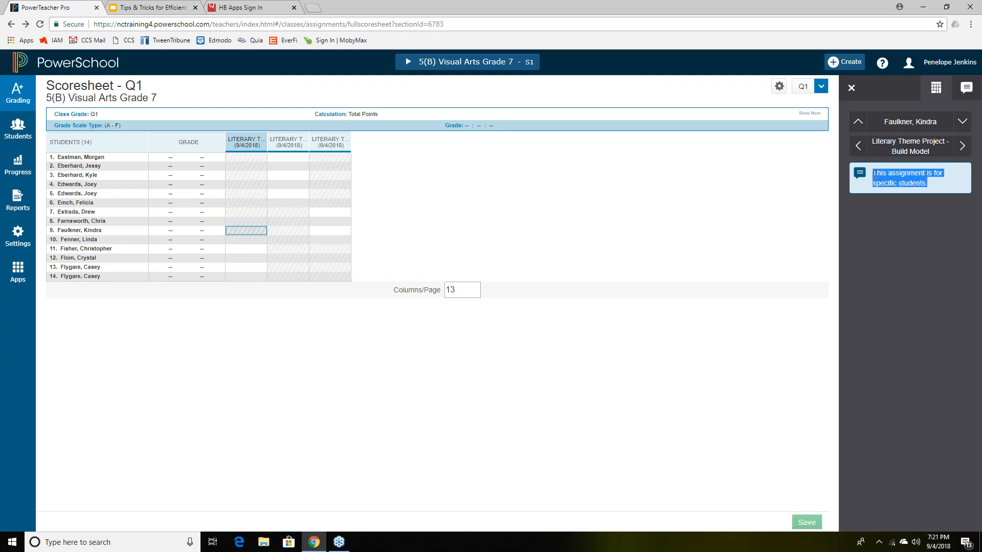
click(893, 255)
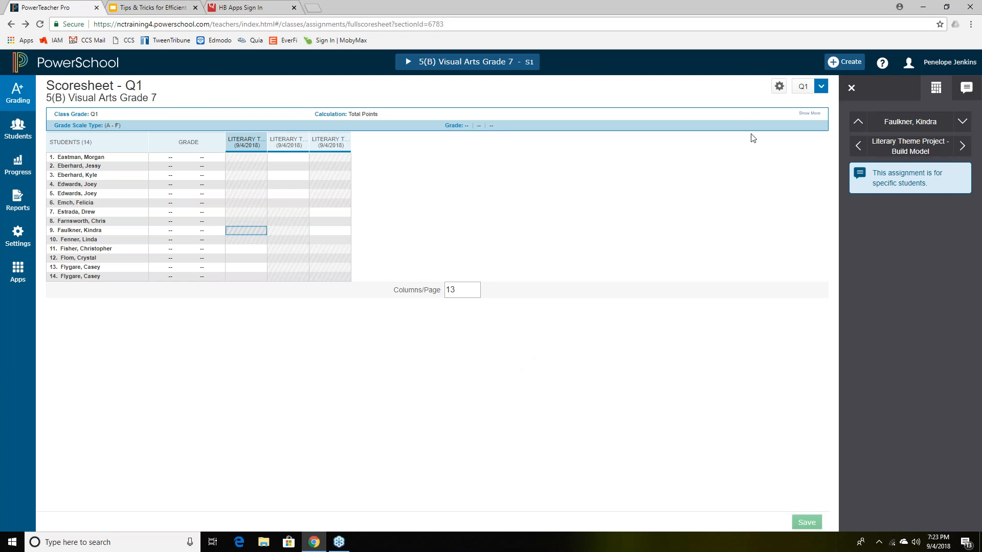
click(975, 33)
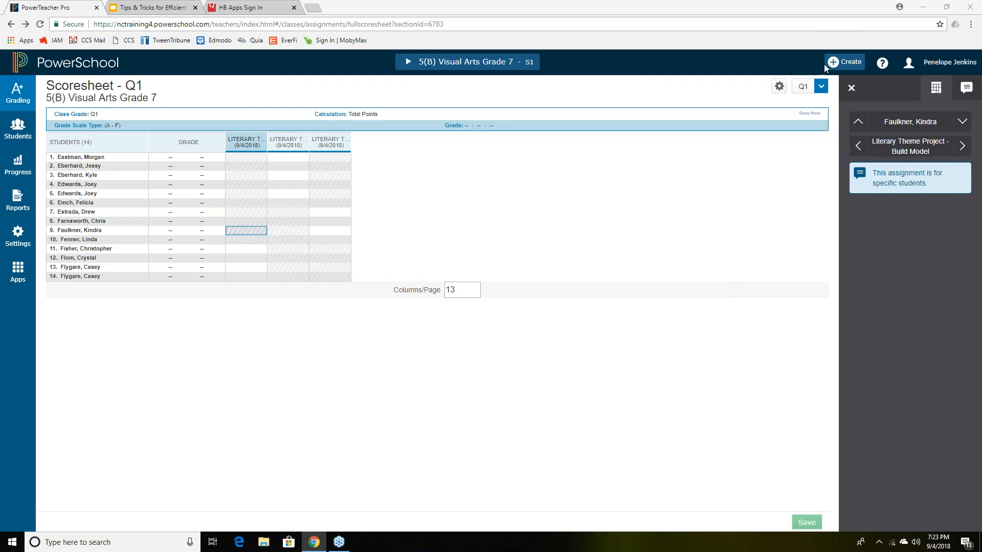
- Start a new assignment named Class Expectations using the name suggestion
click(852, 68)
click(832, 95)
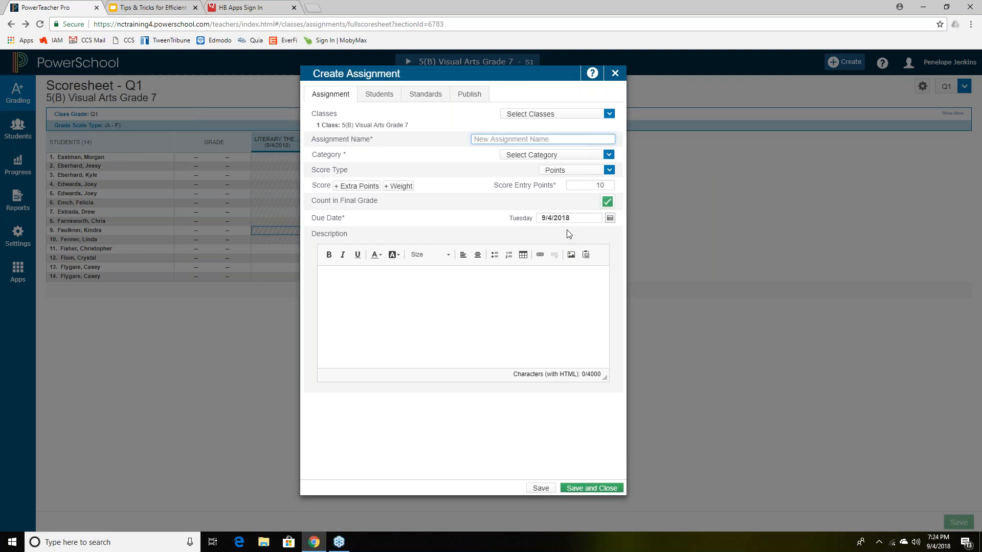
click(612, 171)
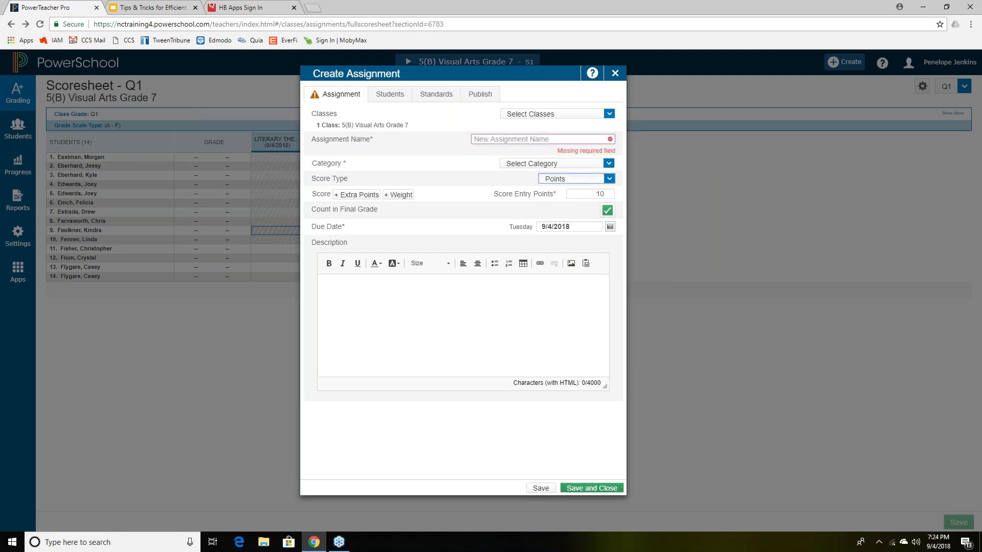
click(532, 140)
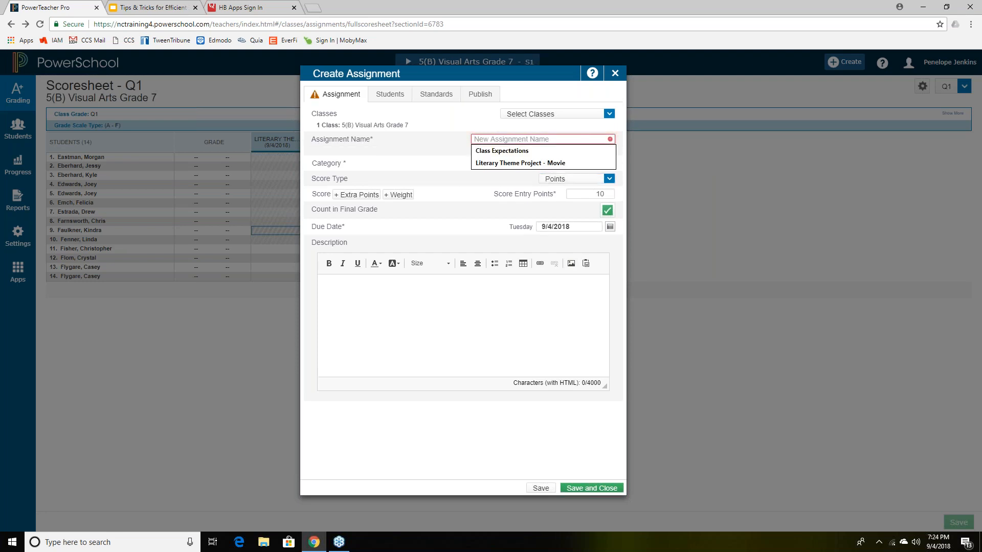
click(511, 151)
- Set the category to Classwork, score type to Percent, and change the Points value
click(608, 155)
click(558, 170)
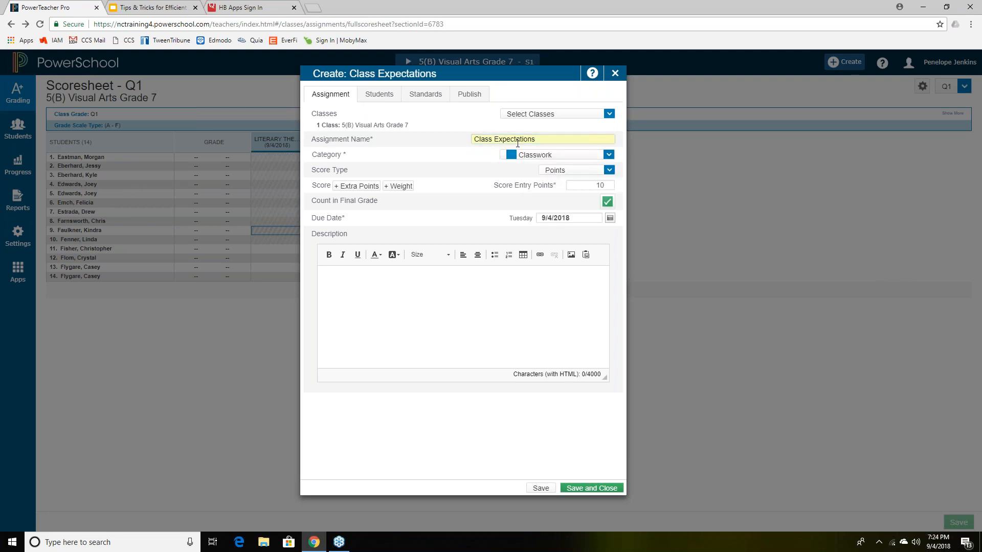
click(609, 170)
click(553, 200)
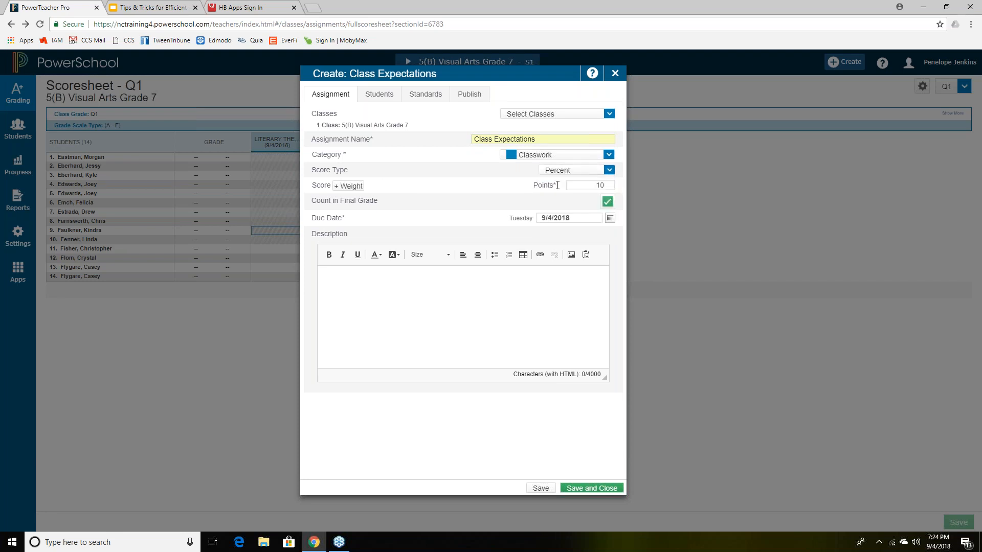
drag(533, 185, 556, 187)
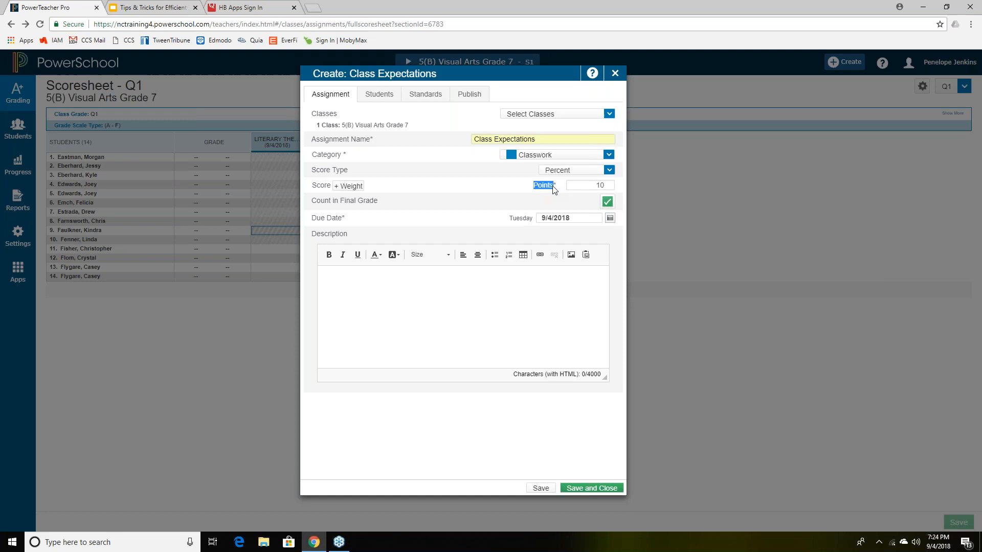
click(611, 184)
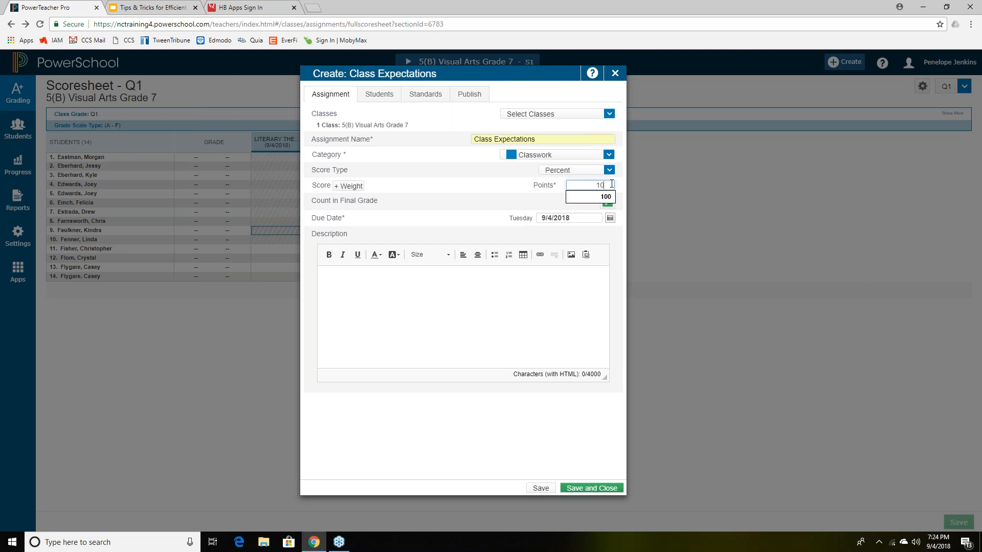
text(0)
click(611, 183)
click(977, 33)
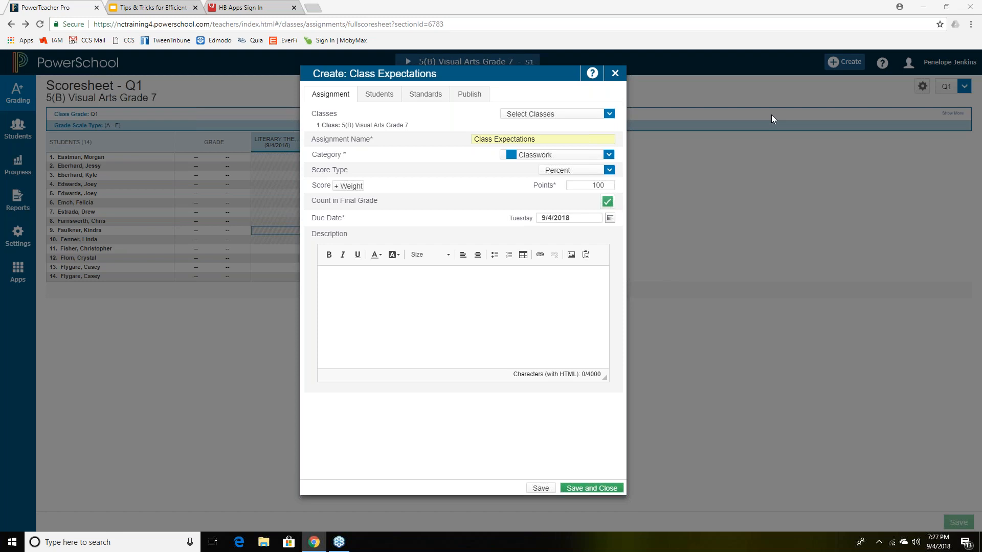
double_click(594, 185)
click(620, 184)
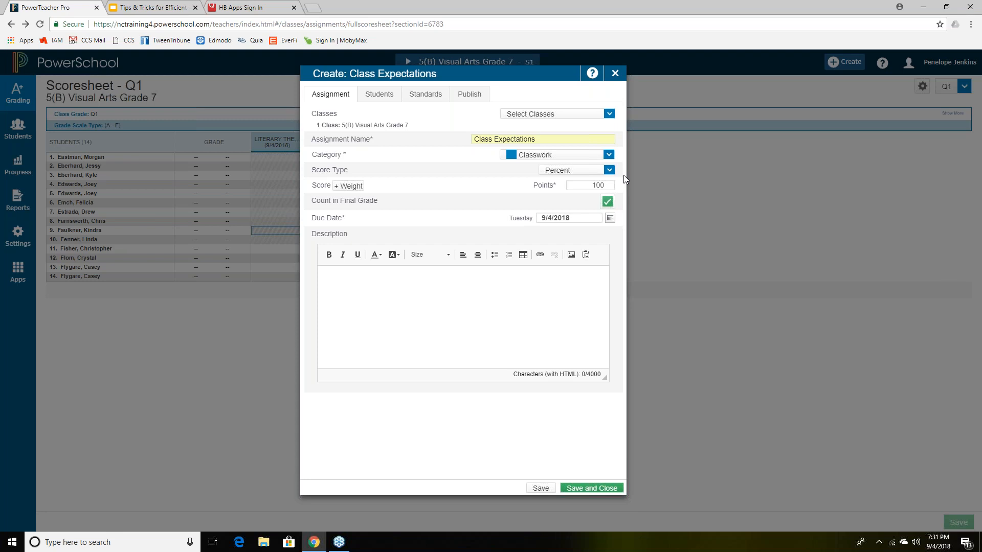
click(622, 73)
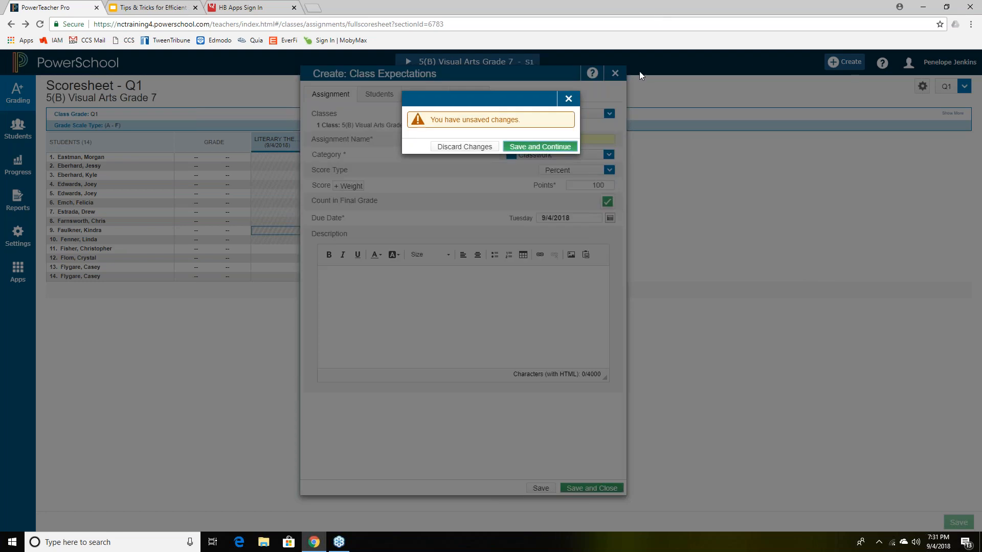
- Discard the unsaved Class Expectations draft, keeping only the three Literary Theme Project columns
click(472, 148)
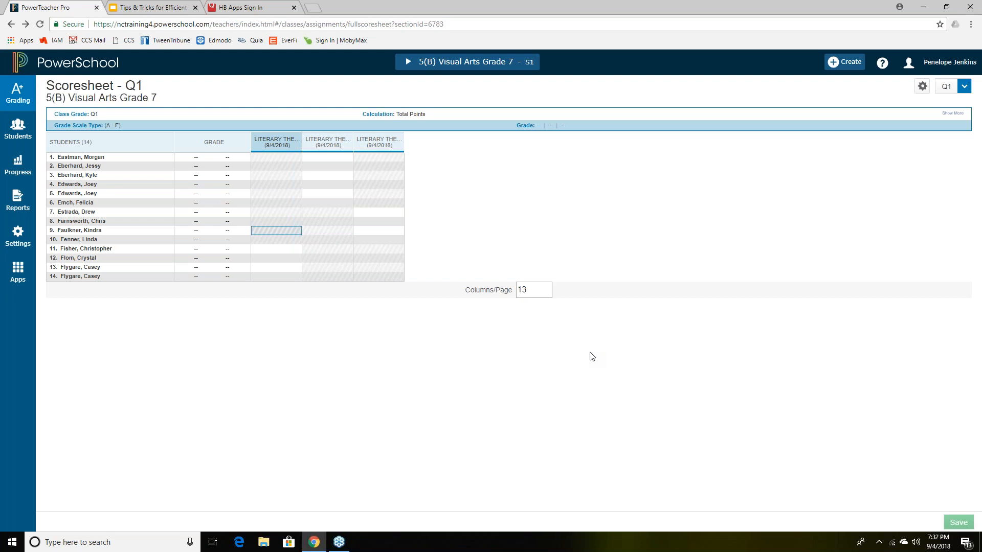
click(830, 30)
click(823, 97)
- Switch to the Tips & Tricks presentation and browse its slide list from slide 4
click(159, 11)
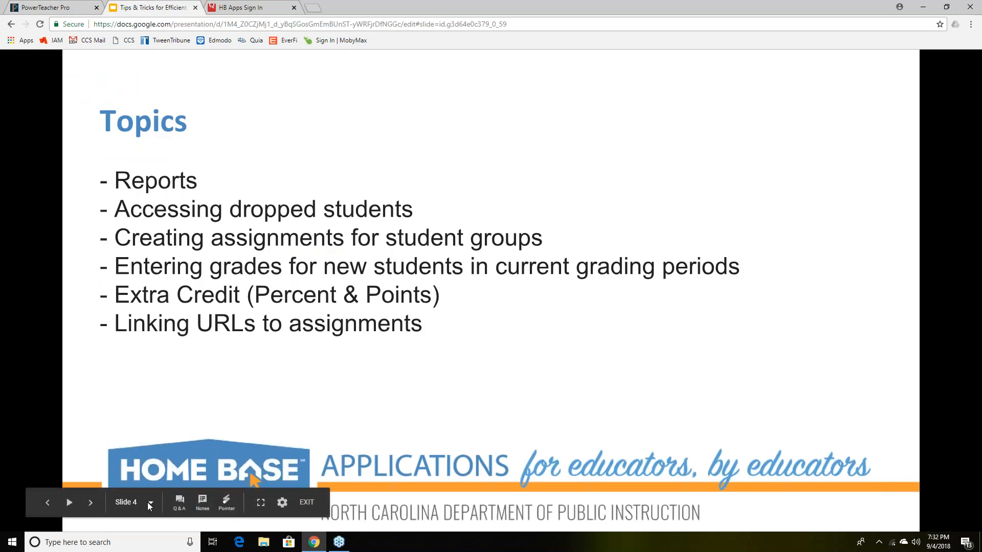
click(148, 502)
scroll(171, 463, down, 2)
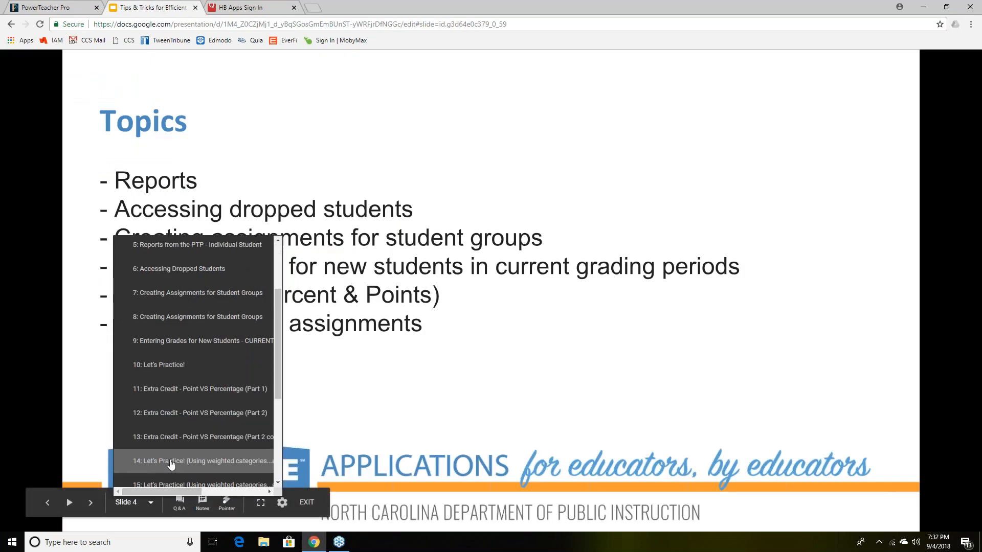
scroll(171, 465, down, 1)
scroll(172, 462, up, 1)
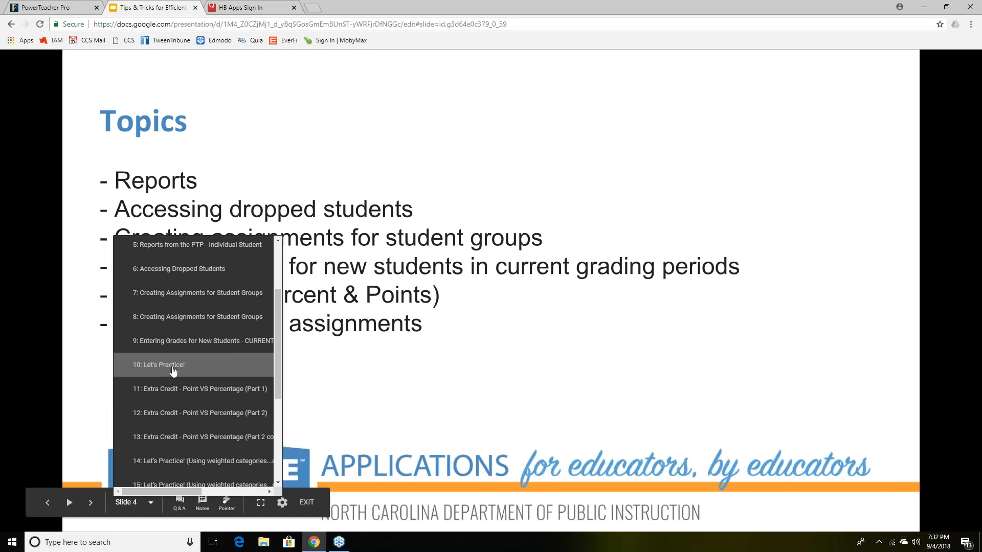
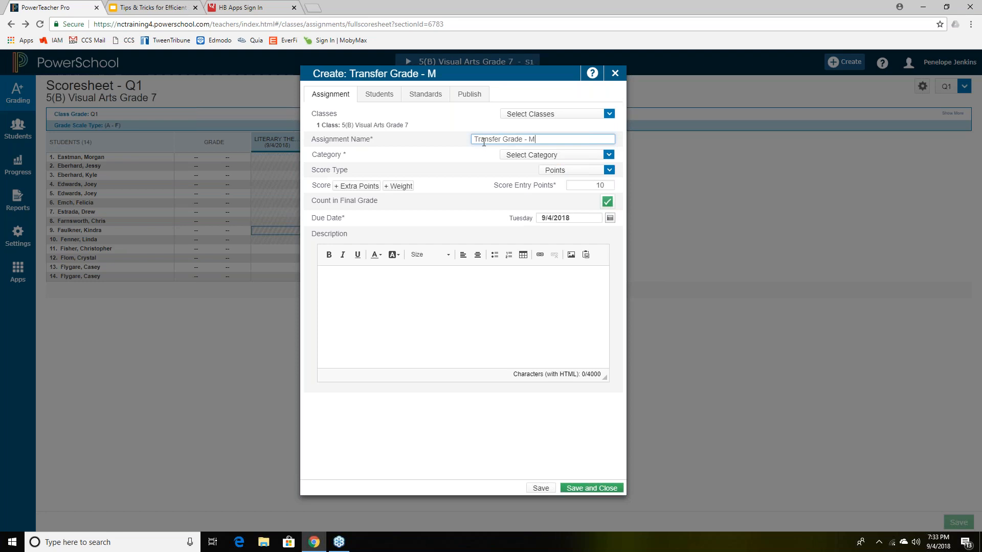
- Complete the Transfer Grade assignment name with the student's name and set its category to Classwork
text(Eastman)
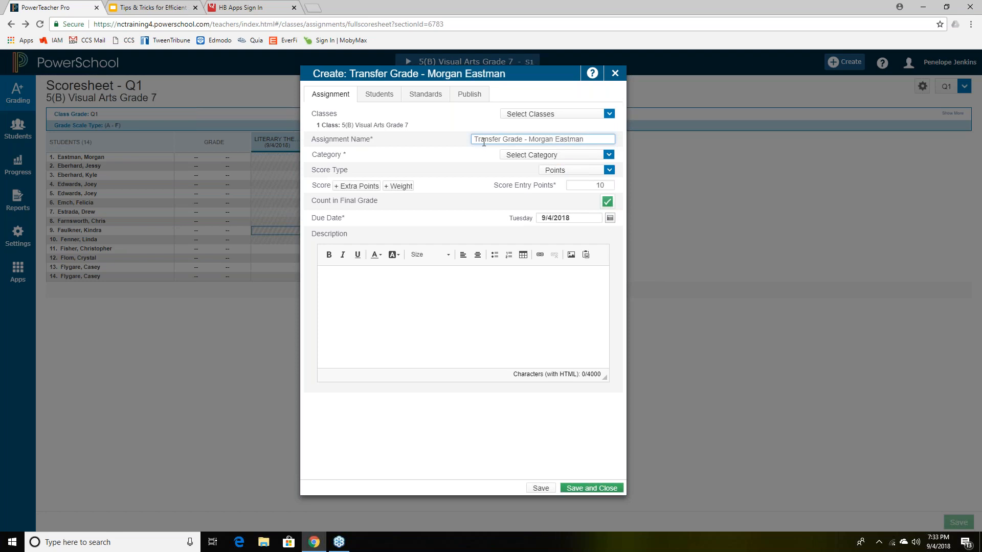
click(608, 155)
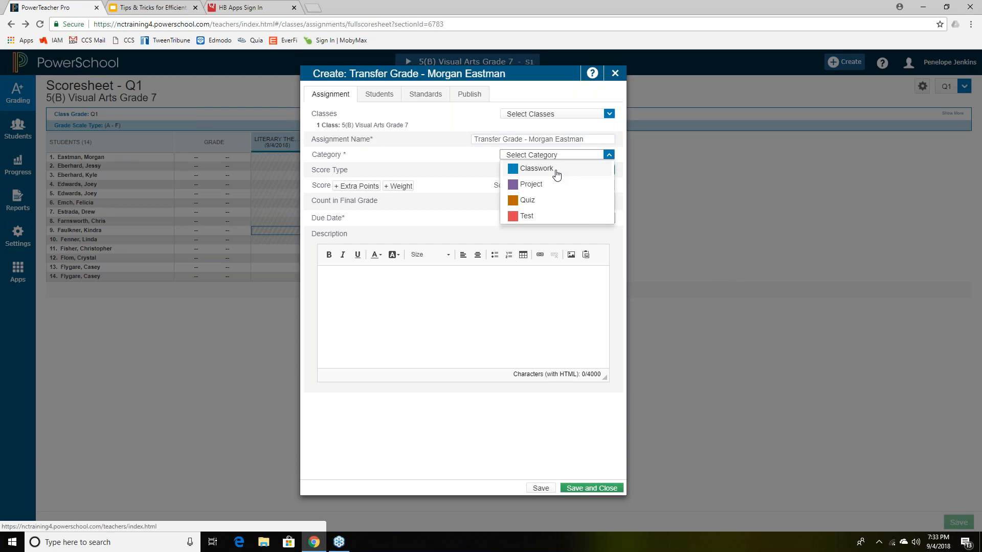
click(555, 170)
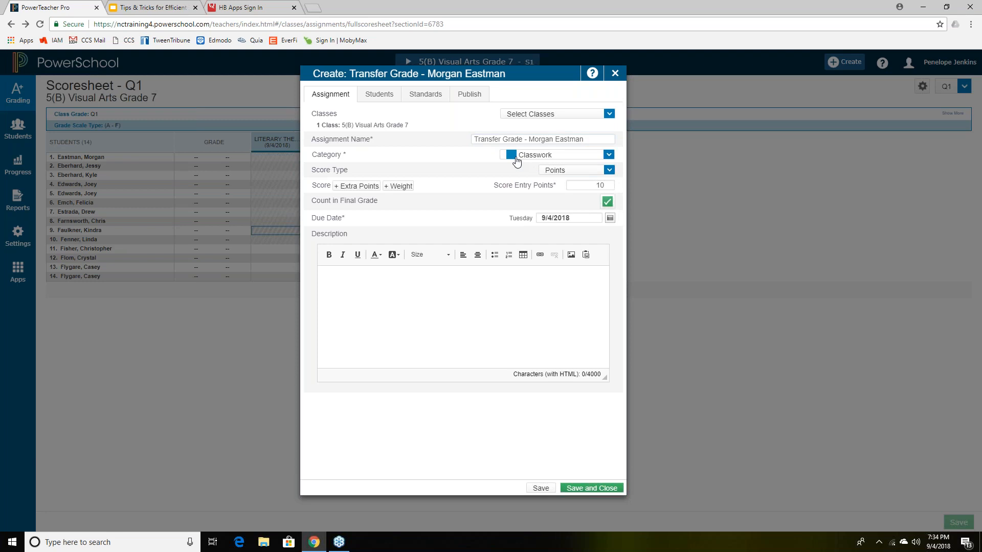
- Set score entry to 100 points and add a weight of 2
click(610, 185)
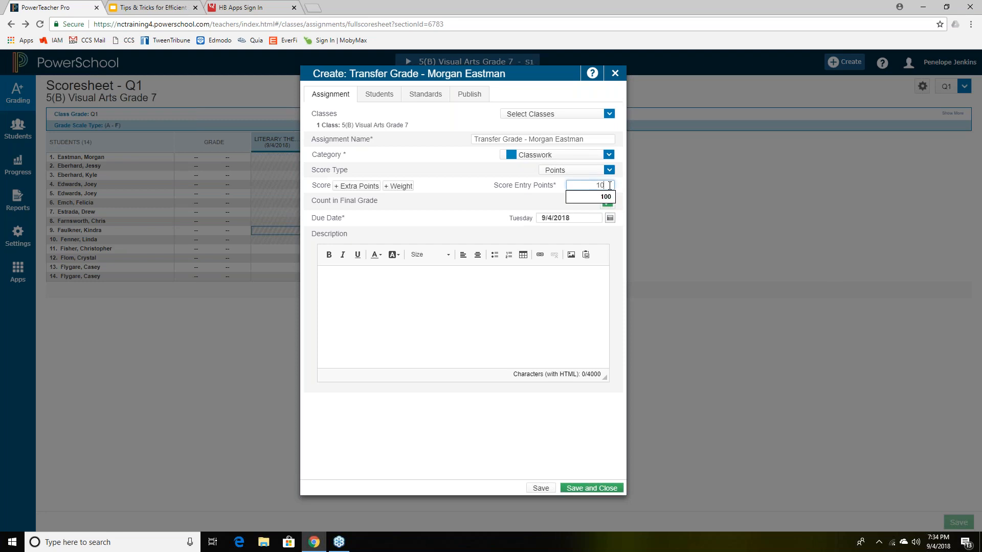
text(0)
click(451, 205)
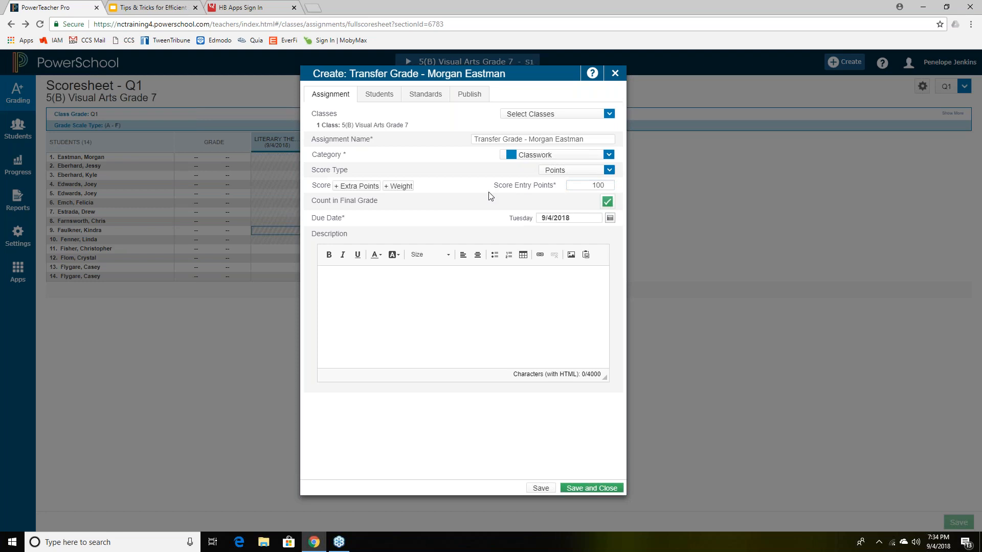
click(406, 187)
double_click(602, 200)
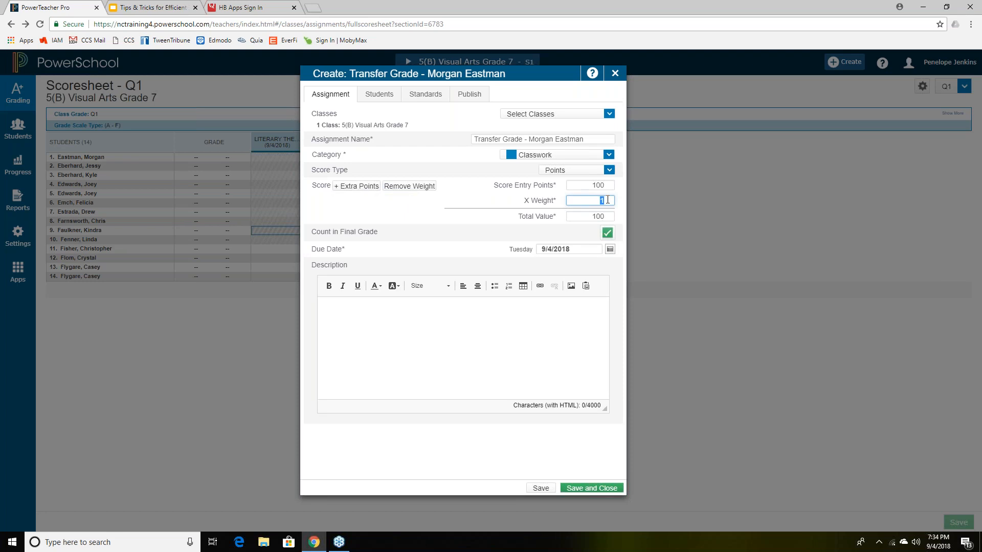
text(2)
- Uncheck all students, keep only the first student on the Transfer Grade assignment, and save it
click(389, 98)
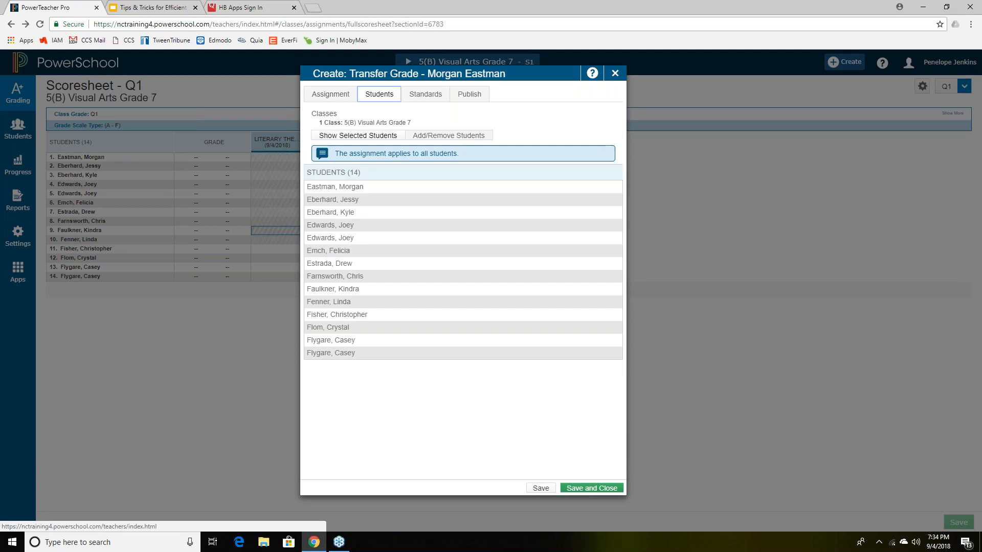
click(483, 135)
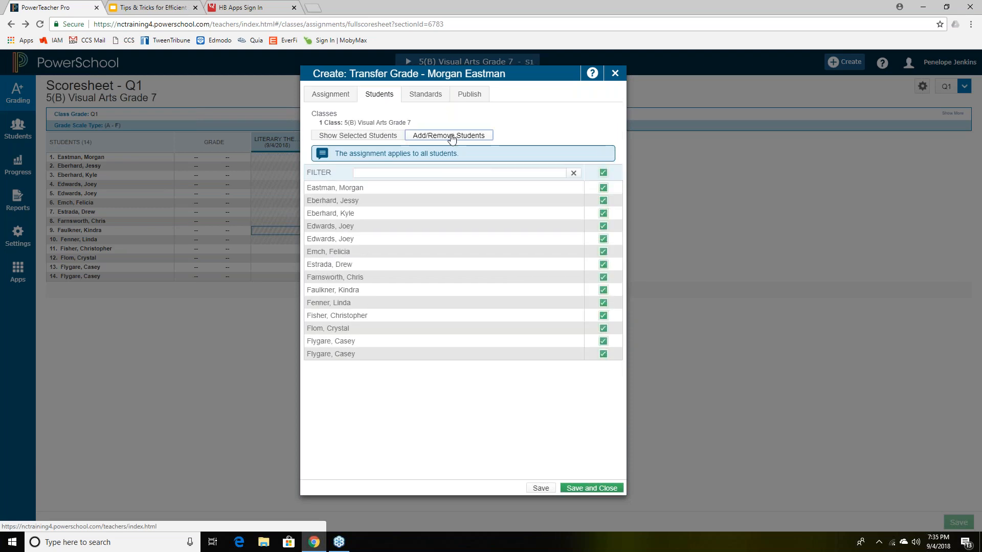
click(603, 173)
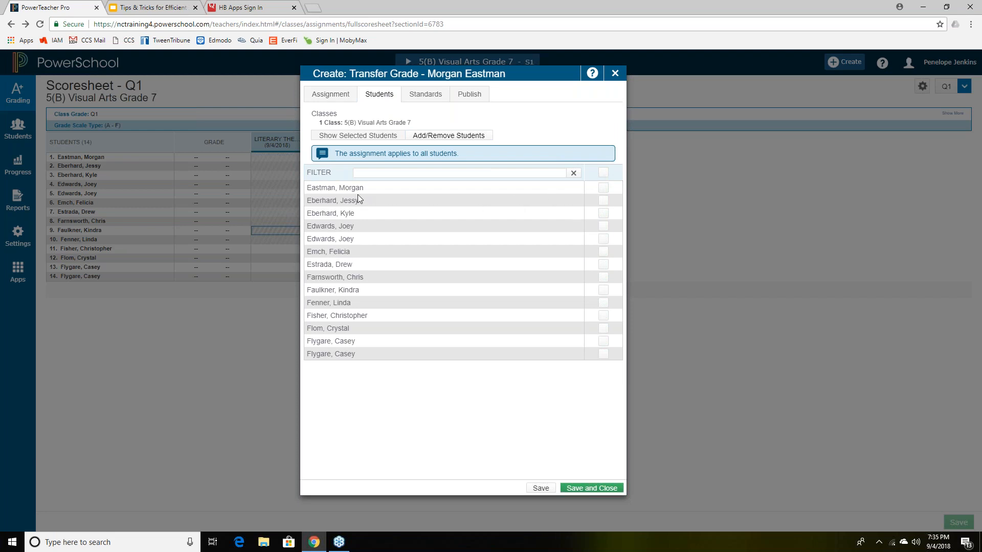
click(603, 188)
click(541, 489)
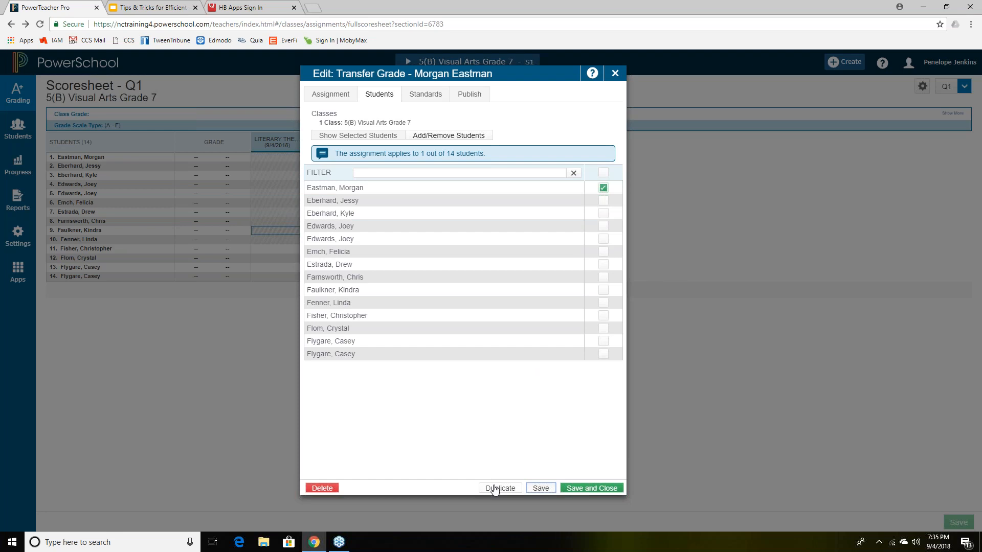
click(540, 488)
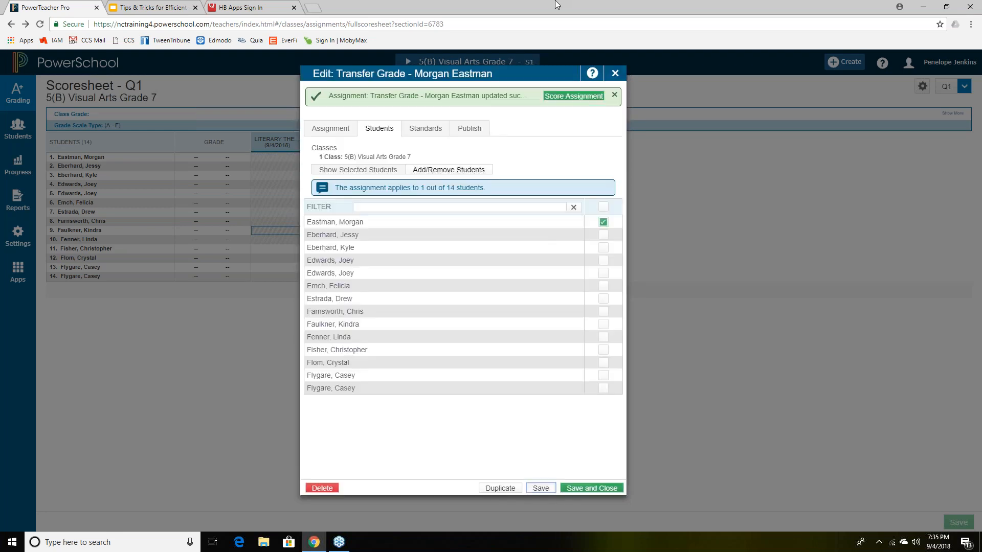
- Close the dialog and reopen the Transfer Grade assignment's Edit Assignment dialog from its score page
click(615, 73)
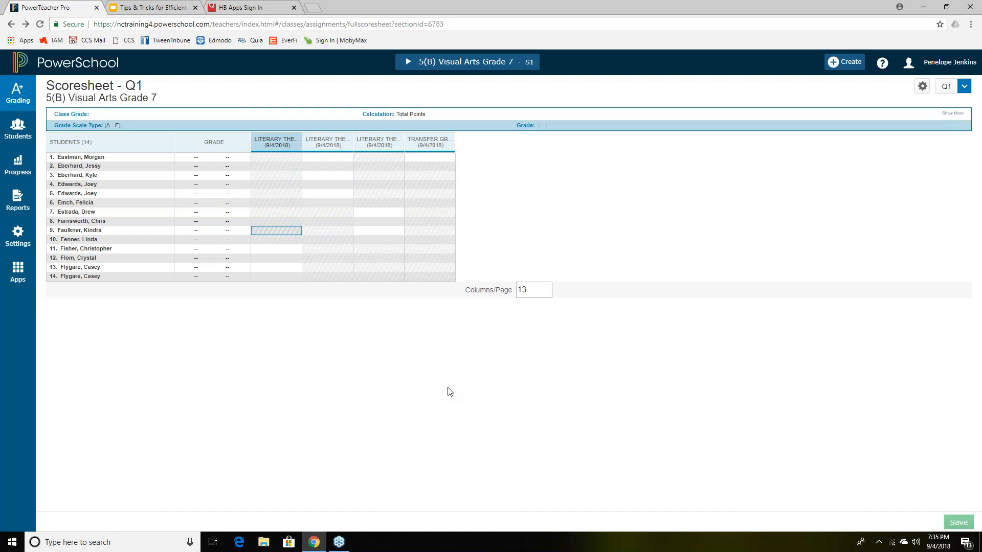
click(423, 141)
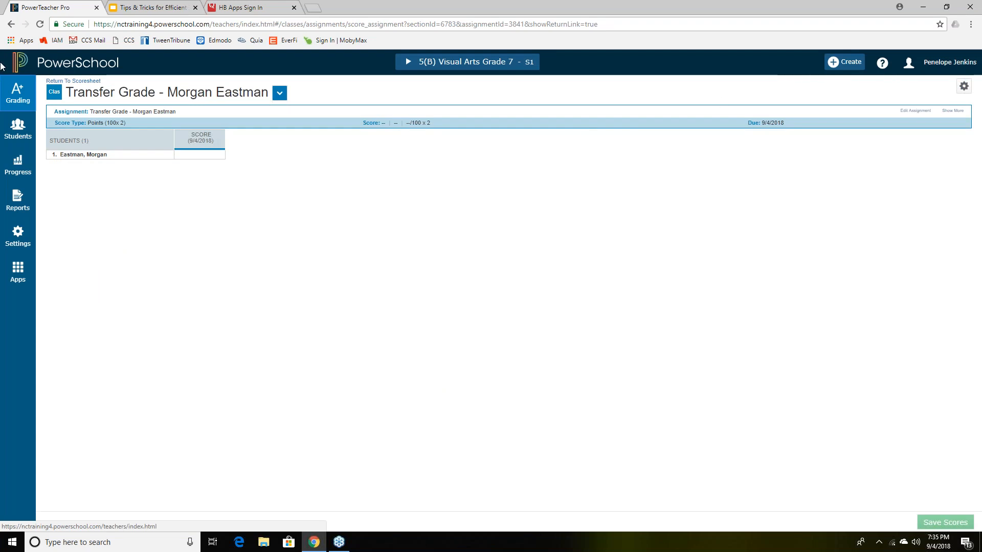
click(12, 24)
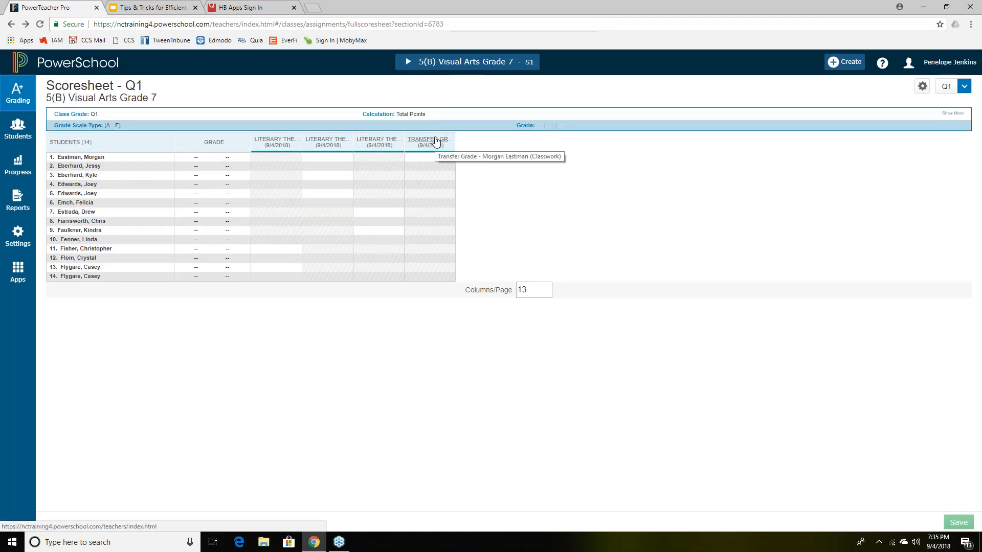
click(435, 141)
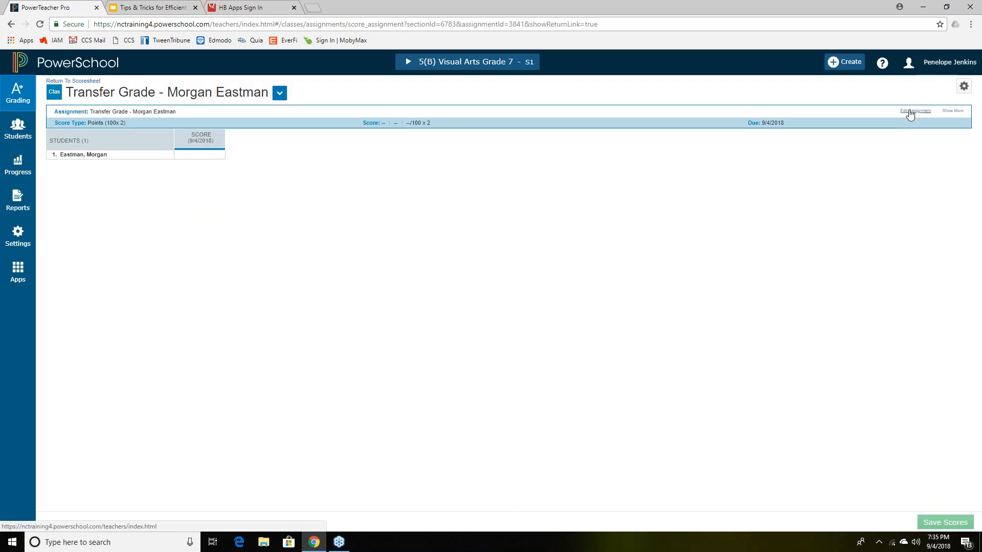
click(912, 111)
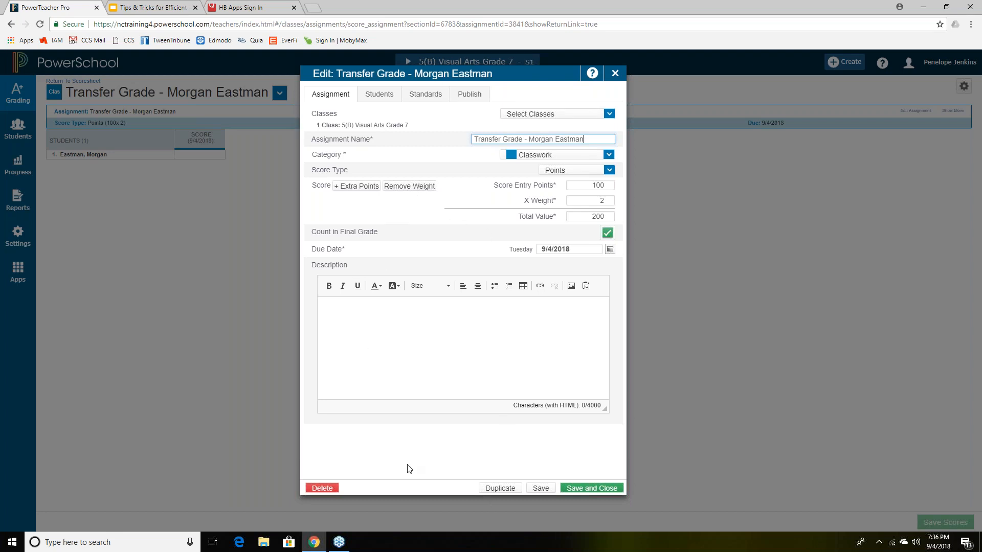
- Duplicate the assignment and replace the name in its title with the second student's name
click(507, 490)
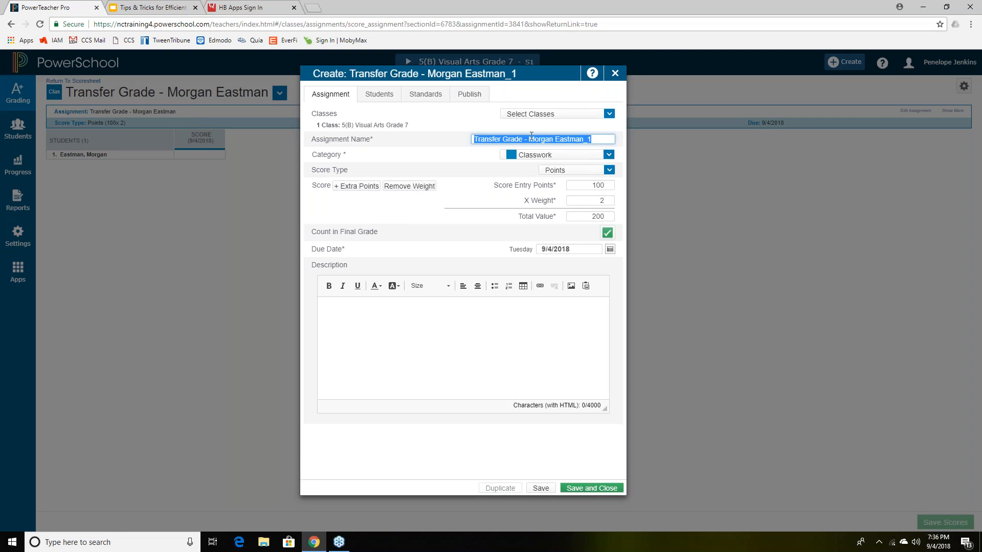
drag(529, 139, 608, 135)
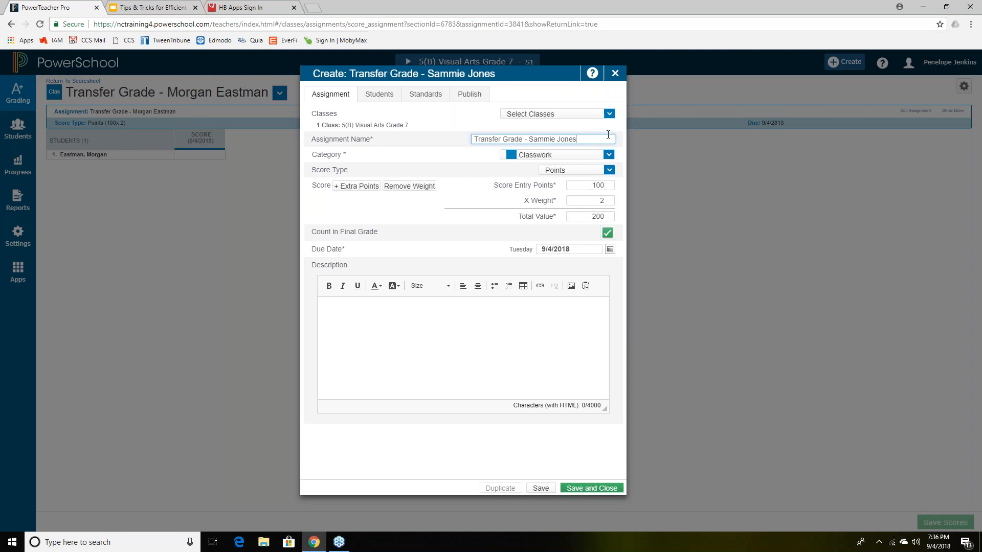
- Change the copy's weight to 3, for a 300-point total, and view its Students tab
click(602, 200)
text(3)
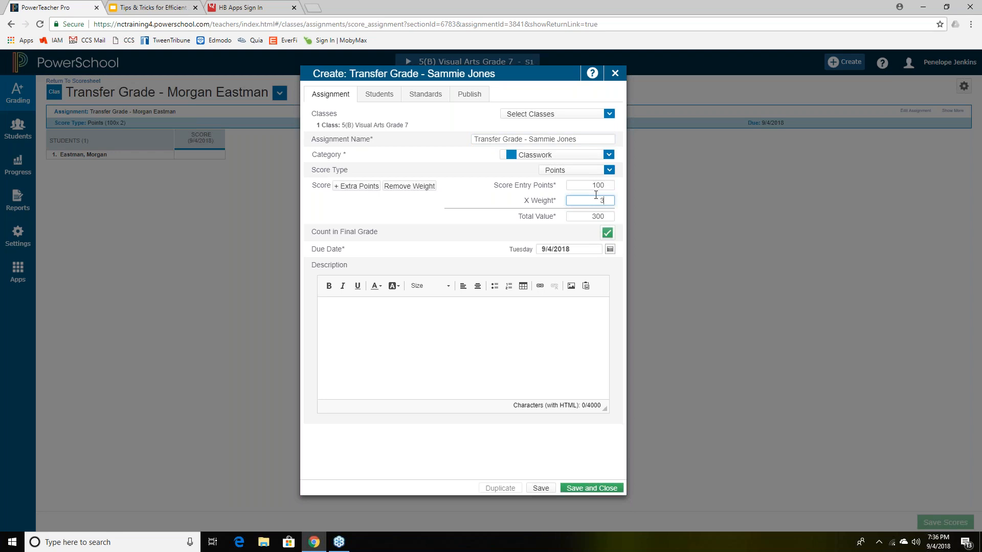
click(379, 95)
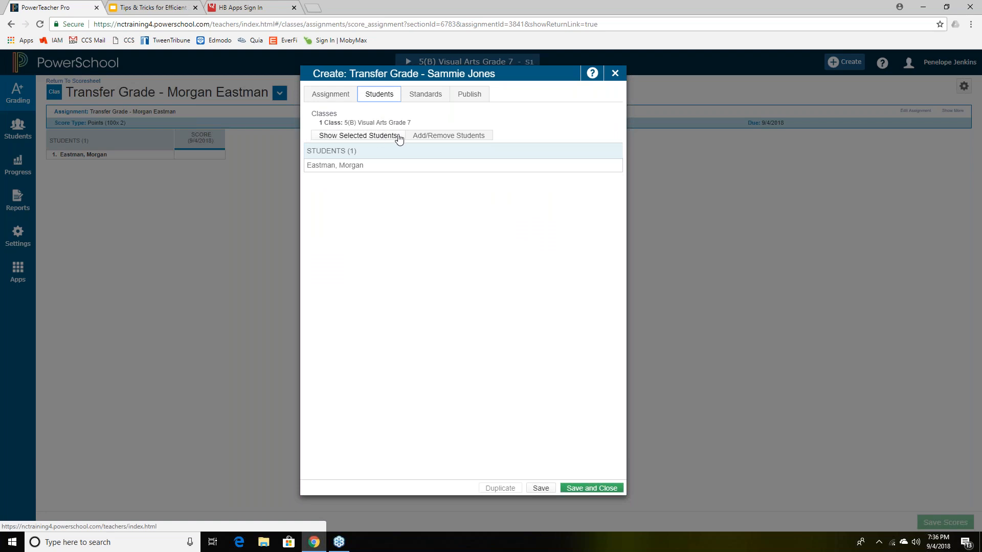
- Move the copy from the first student to the fifth student on the list, then save and close
click(428, 138)
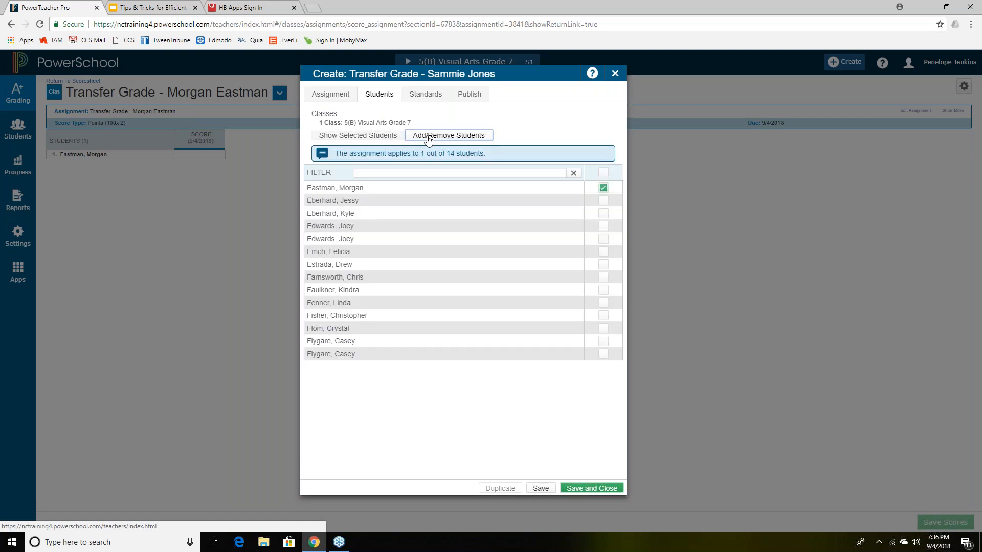
click(603, 187)
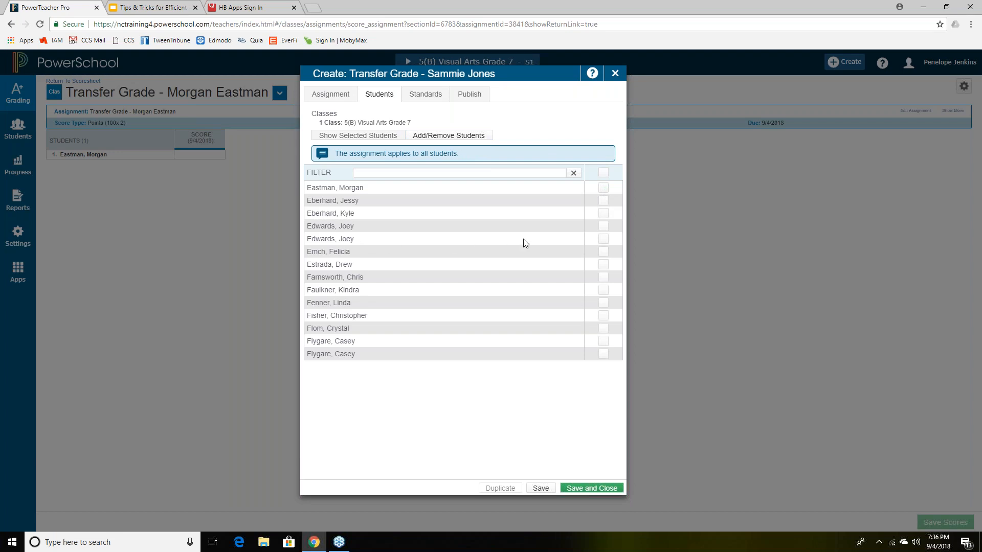
click(601, 241)
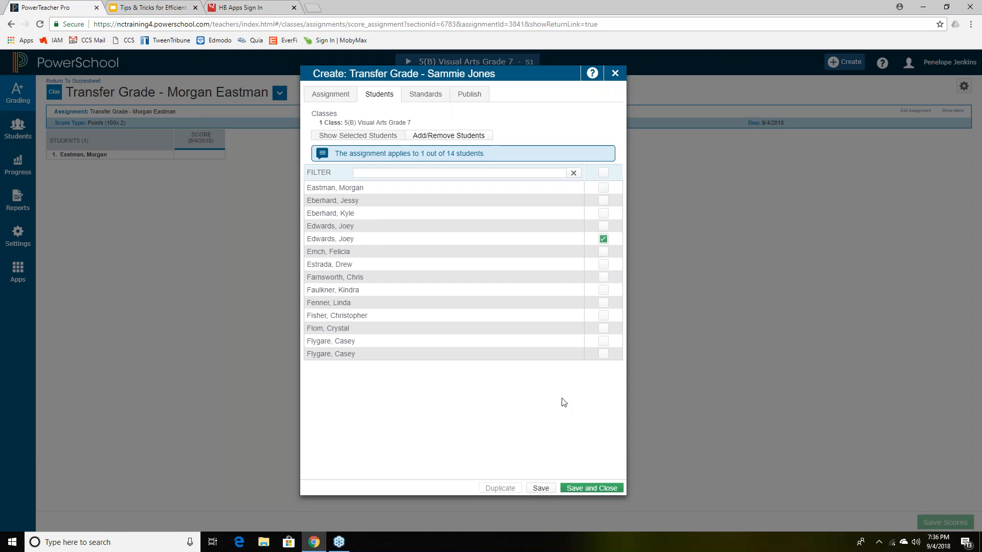
click(540, 488)
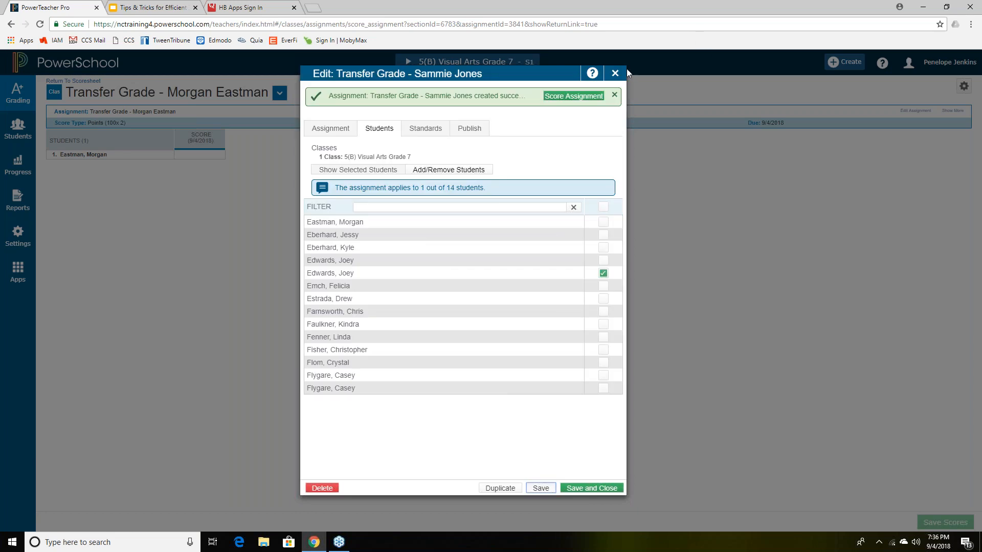
click(616, 73)
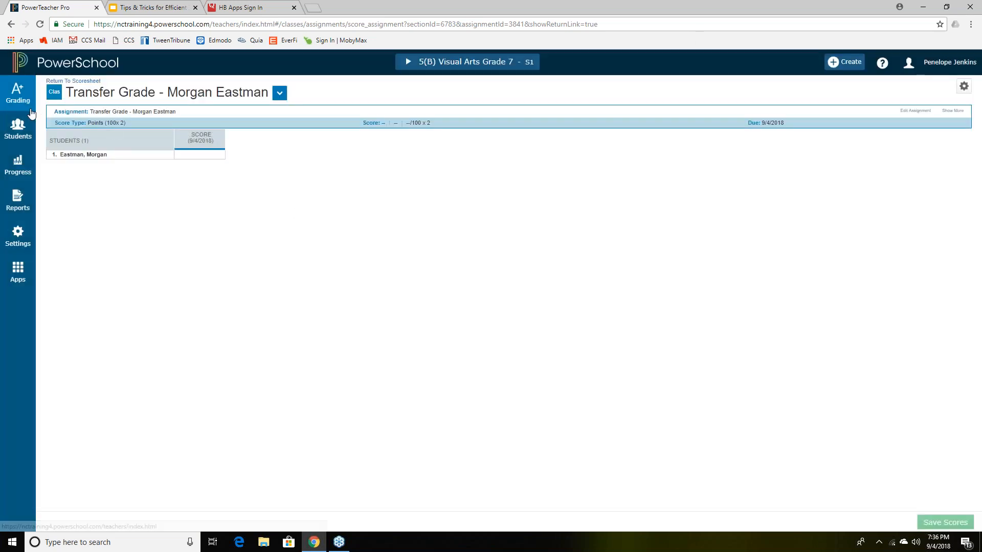
click(71, 80)
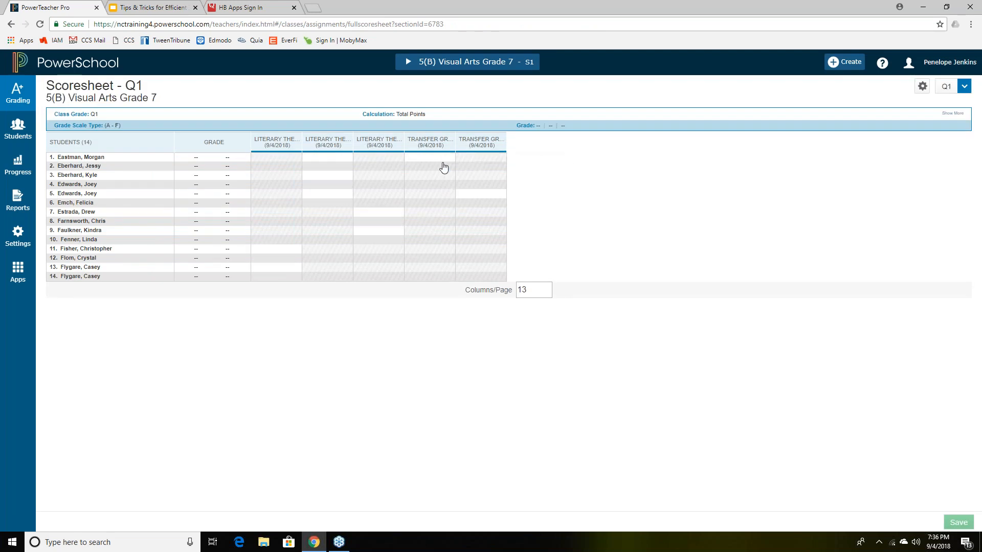
click(440, 168)
click(383, 186)
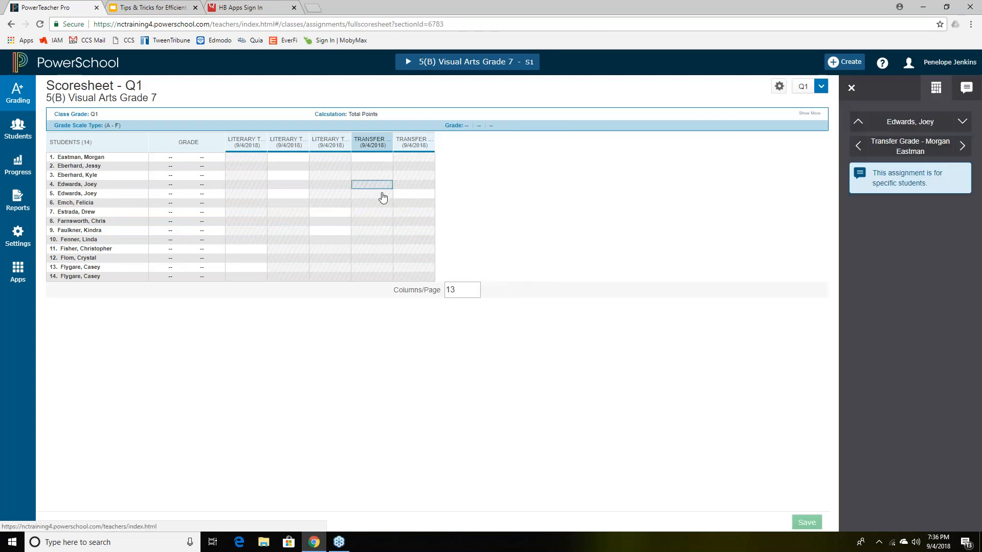
click(402, 195)
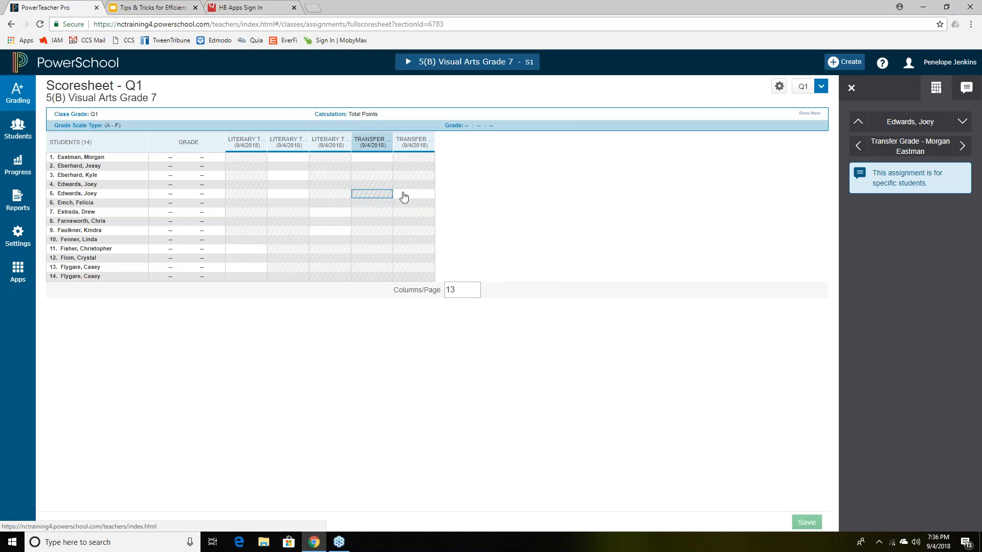
click(369, 158)
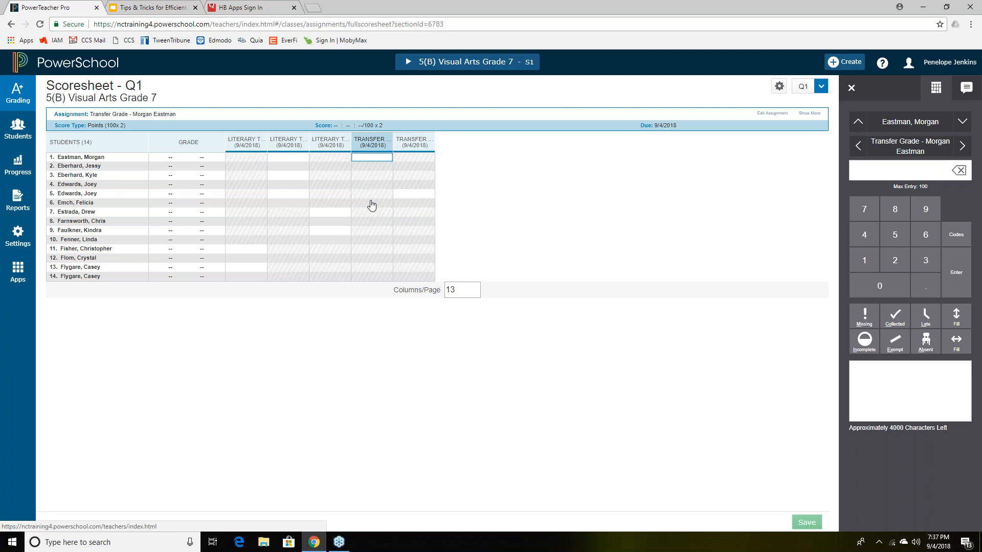
click(379, 142)
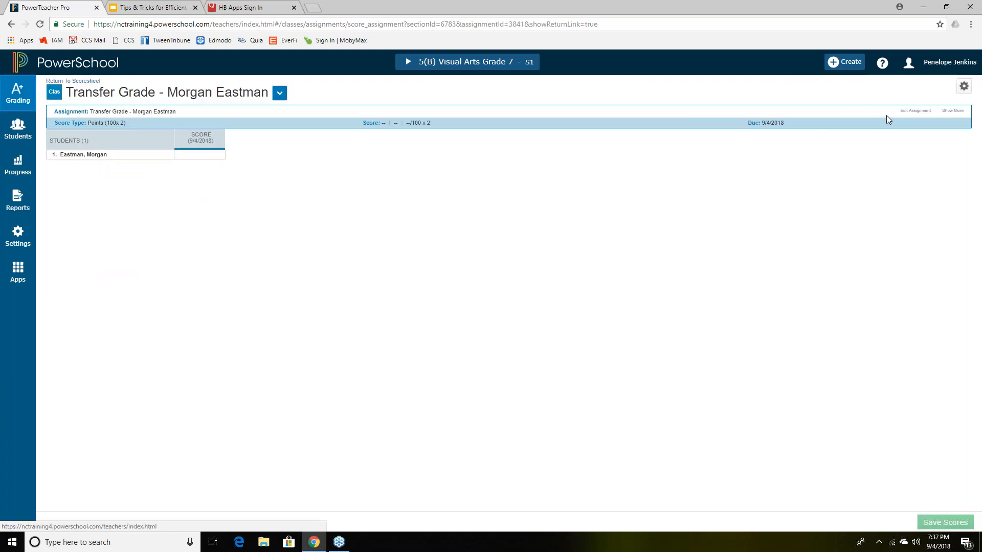
- Add the description 'Transfer grade that came from student's prior.' to the first transfer grade assignment and save
click(909, 111)
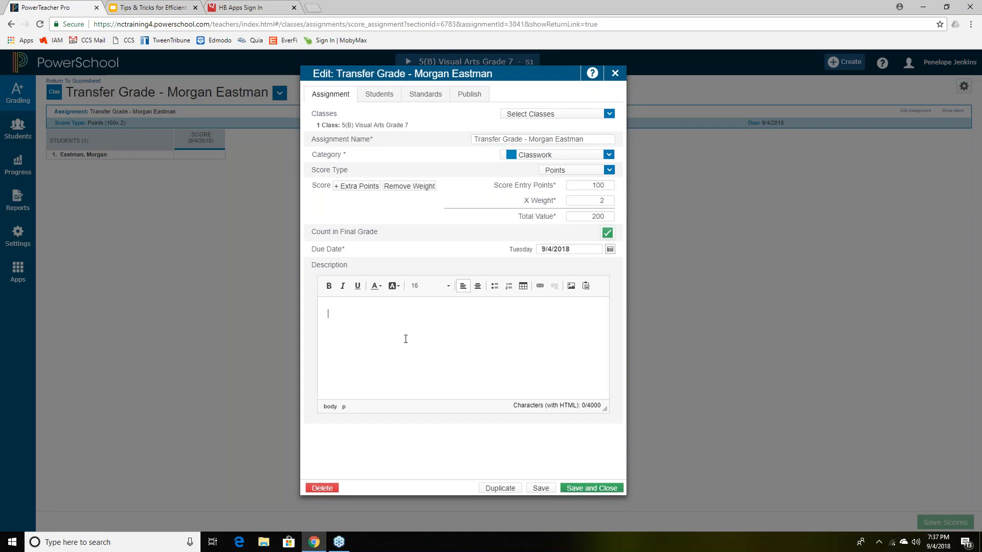
text(Transfer )
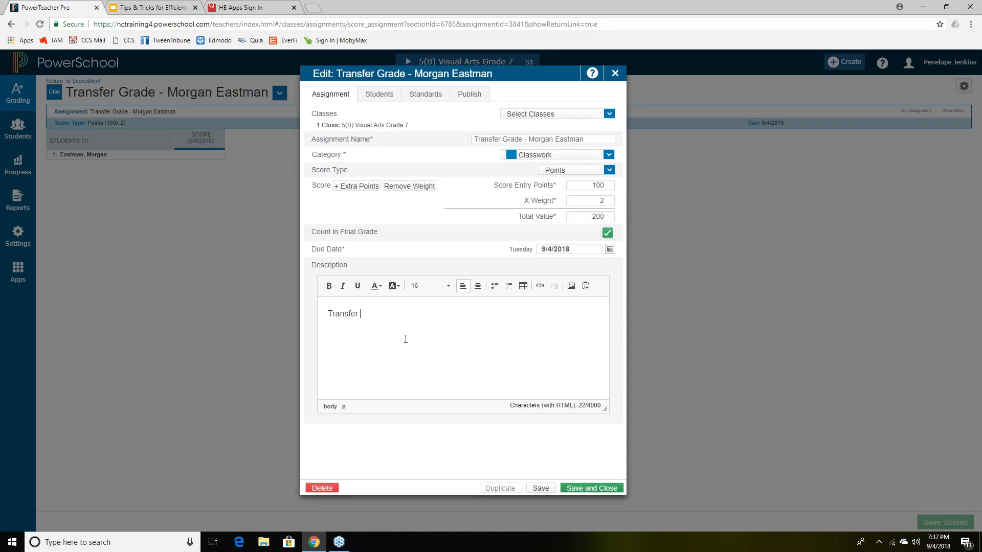
text(grade that came from studen')
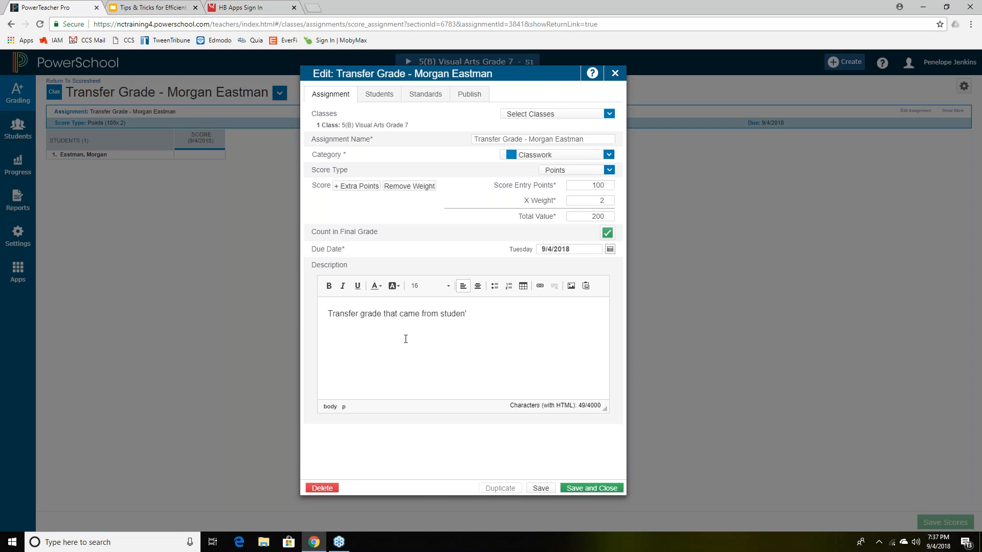
text('s prior)
click(544, 488)
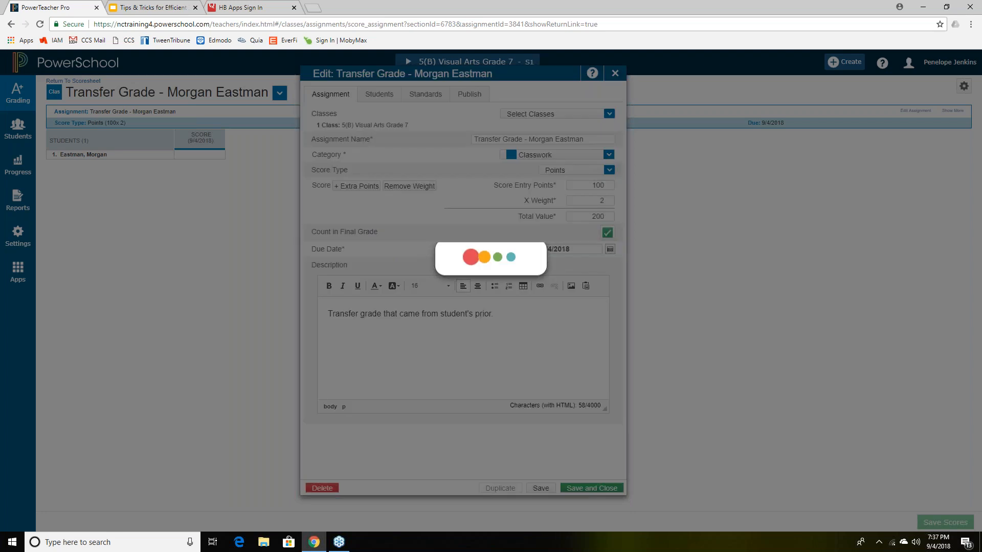
- Close the editor, return to the Q1 scoresheet, and open score entry for row 1's transfer grade
click(615, 73)
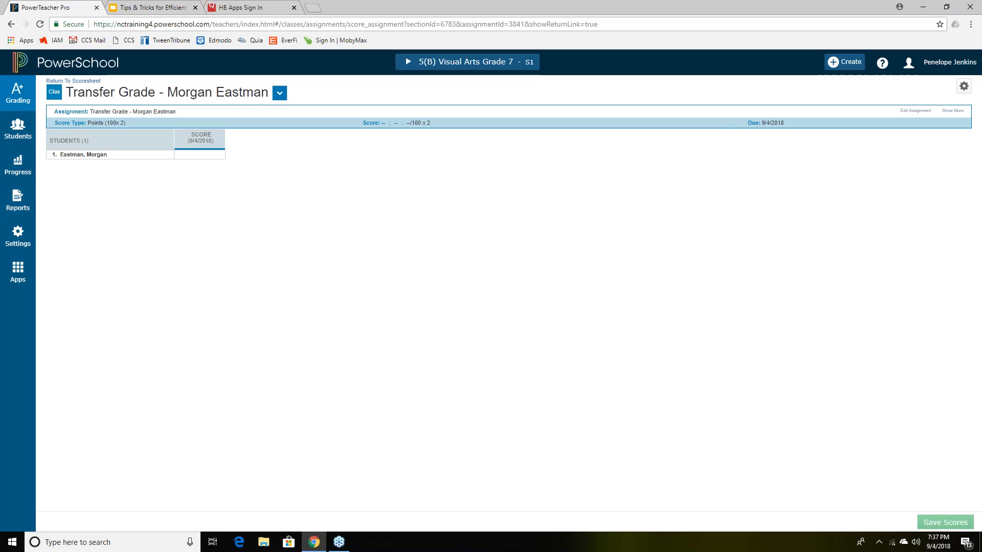
click(74, 80)
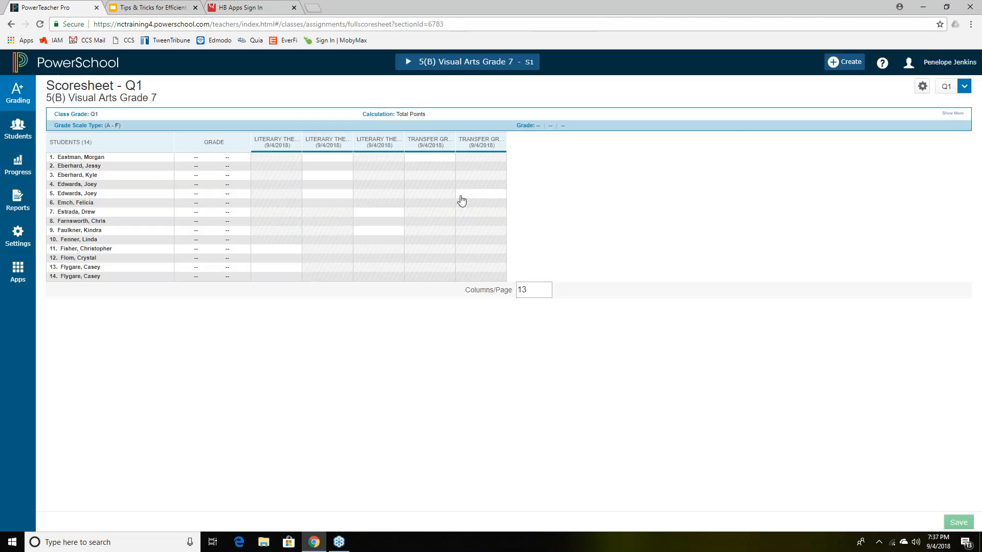
click(434, 157)
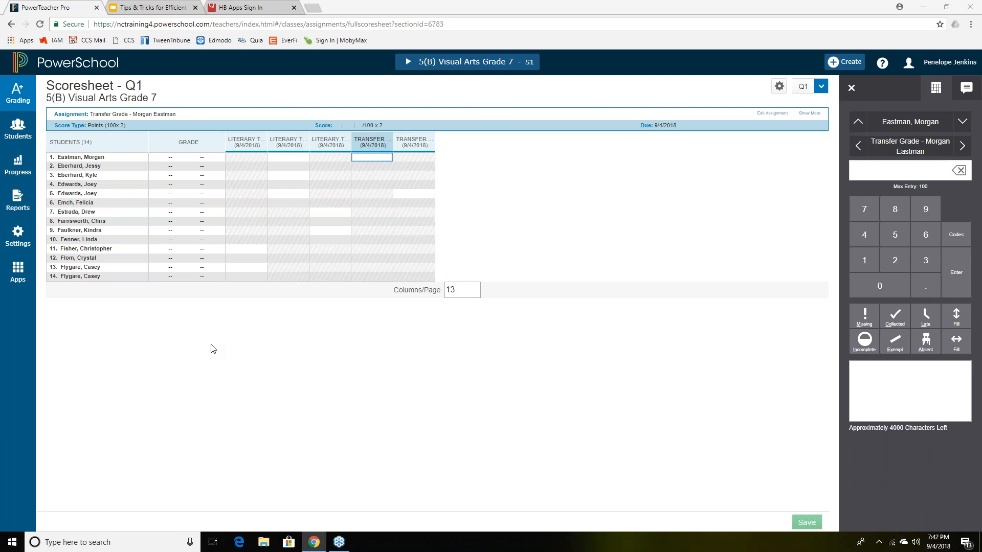
- Check the dropped students in the student view, then open the first transfer grade's score page
click(14, 133)
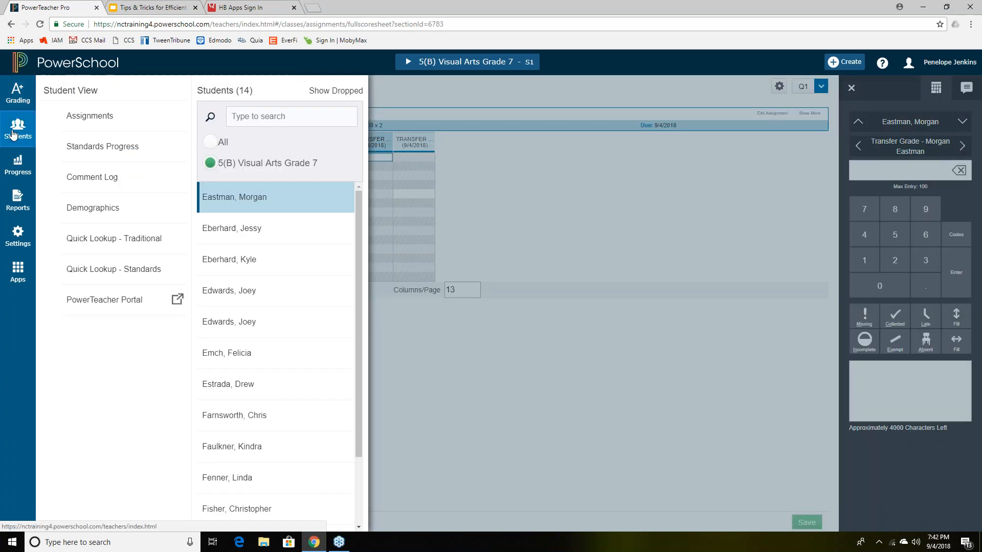
click(345, 96)
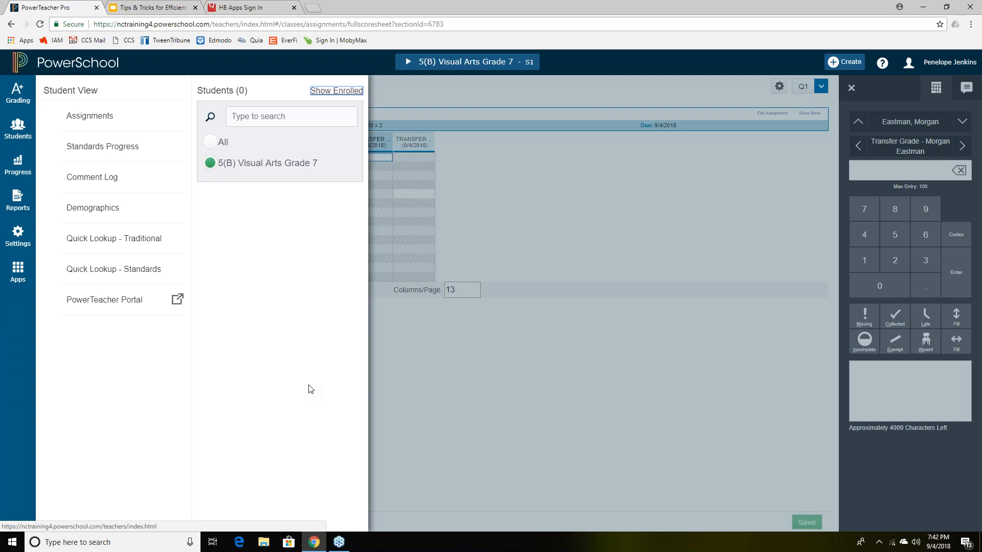
click(443, 353)
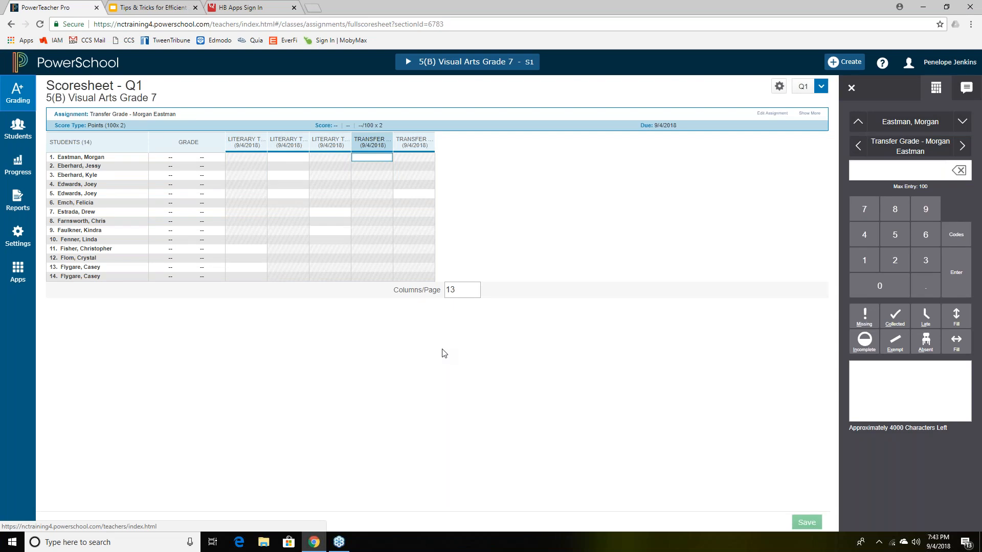
click(376, 144)
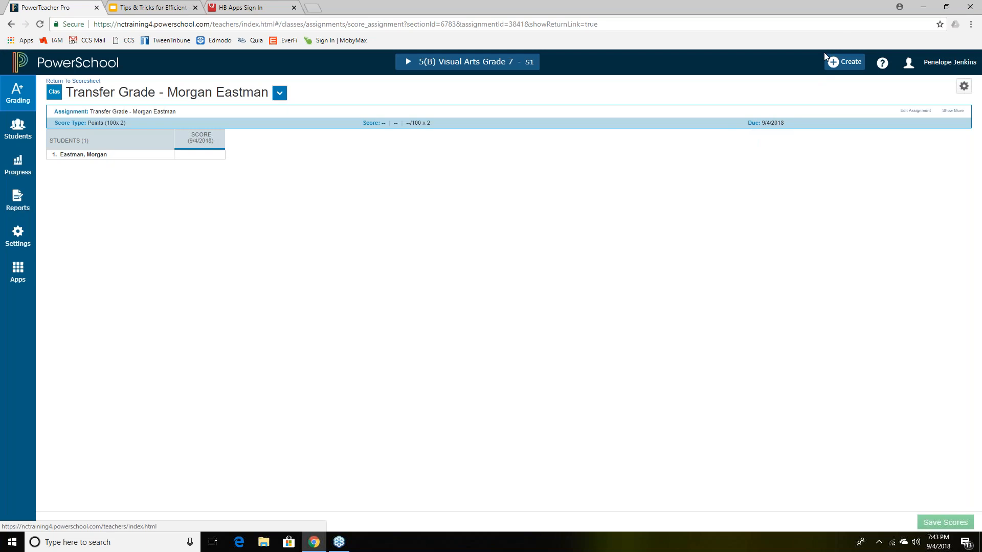
click(915, 111)
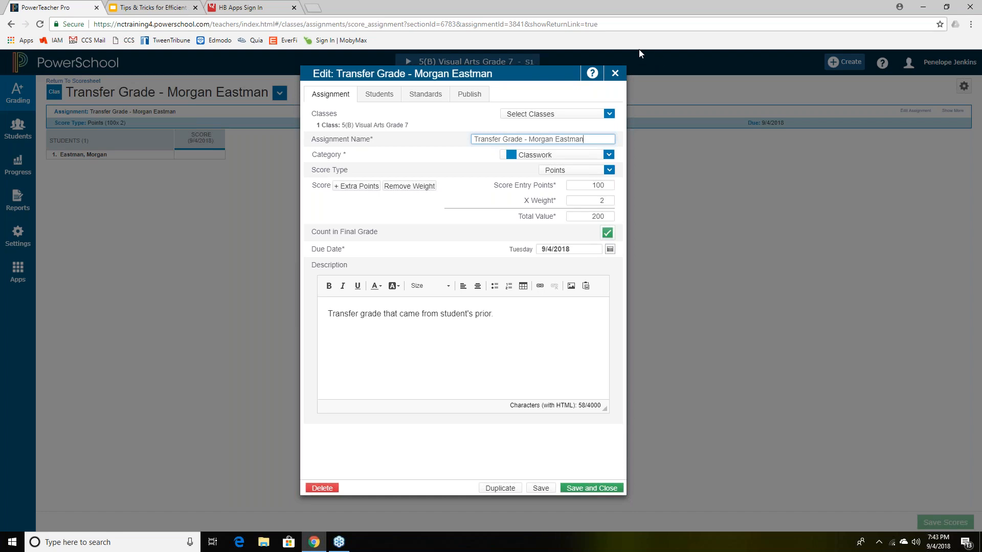
click(616, 73)
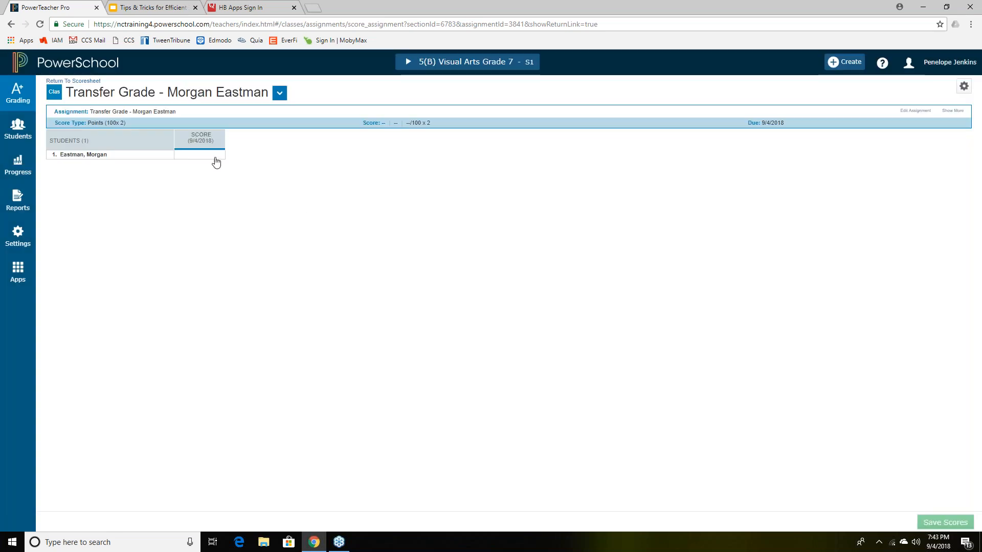
- Enter and save a transfer grade score of 85 for the first student, then return to the scoresheet
click(207, 155)
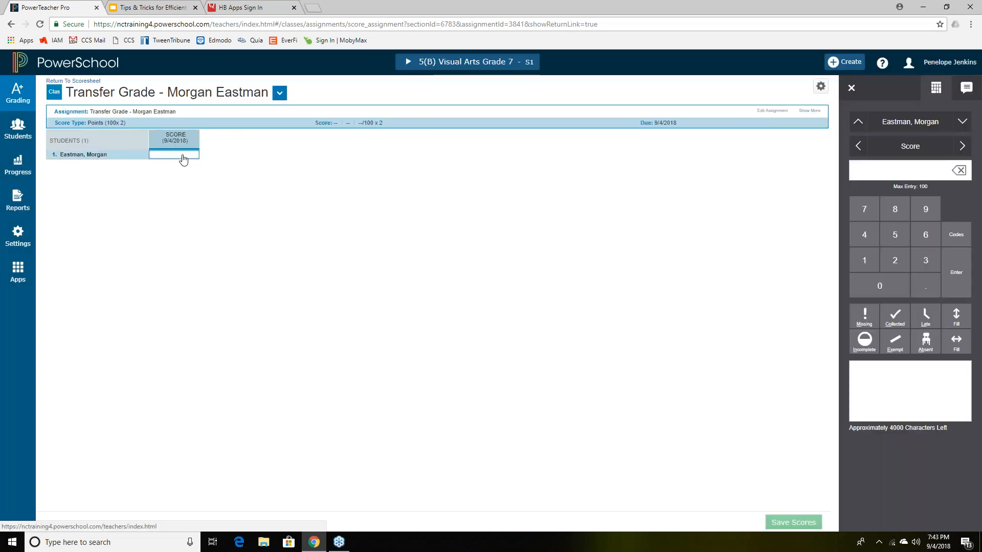
text(85)
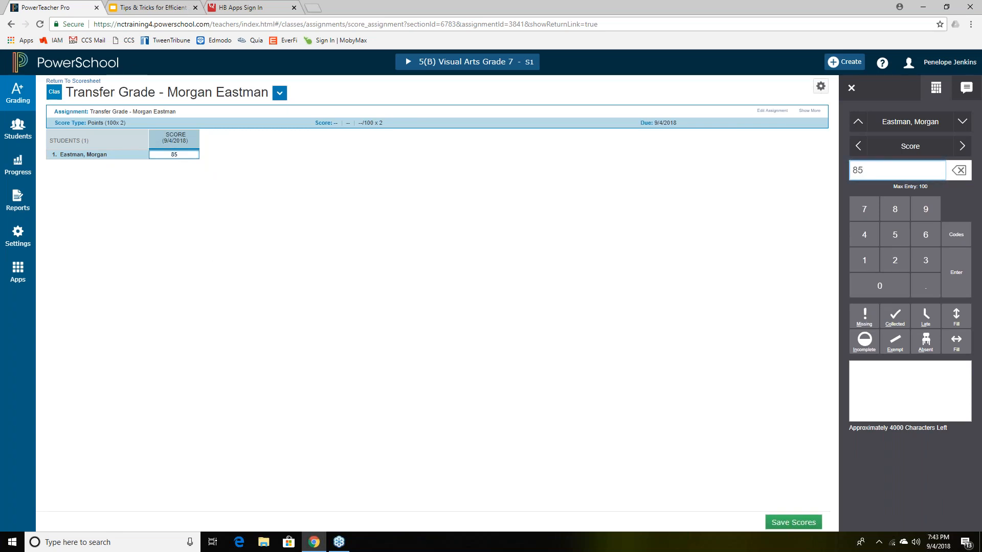
click(94, 81)
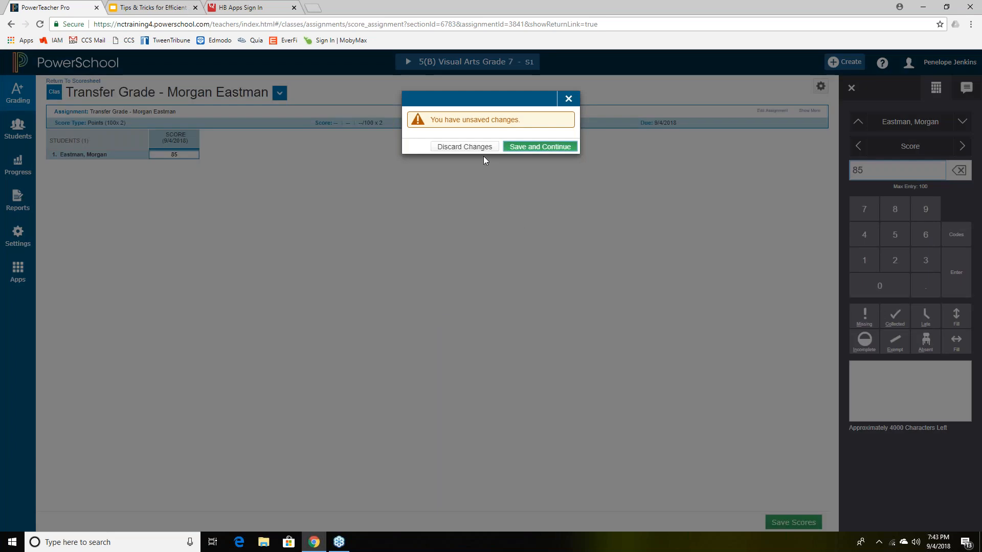
click(522, 148)
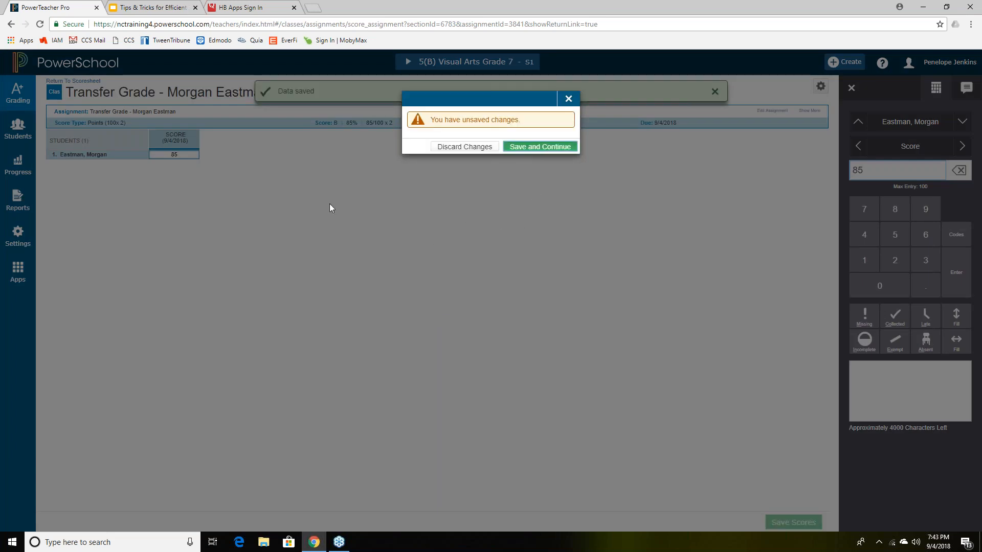
click(96, 81)
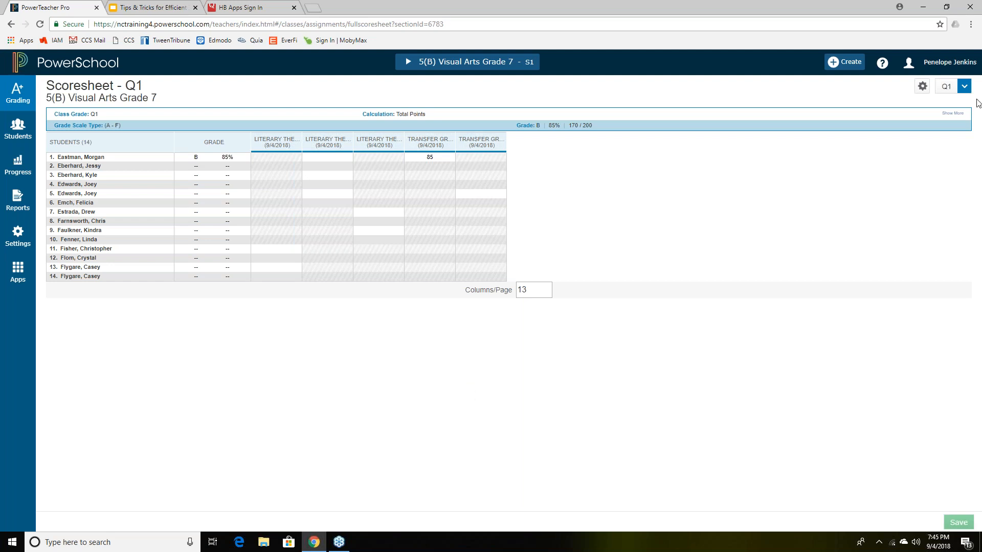
- Open the Create menu to start a new assignment
click(859, 64)
- Start a new assignment and page its due-date calendar back two months toward July 2018
click(843, 97)
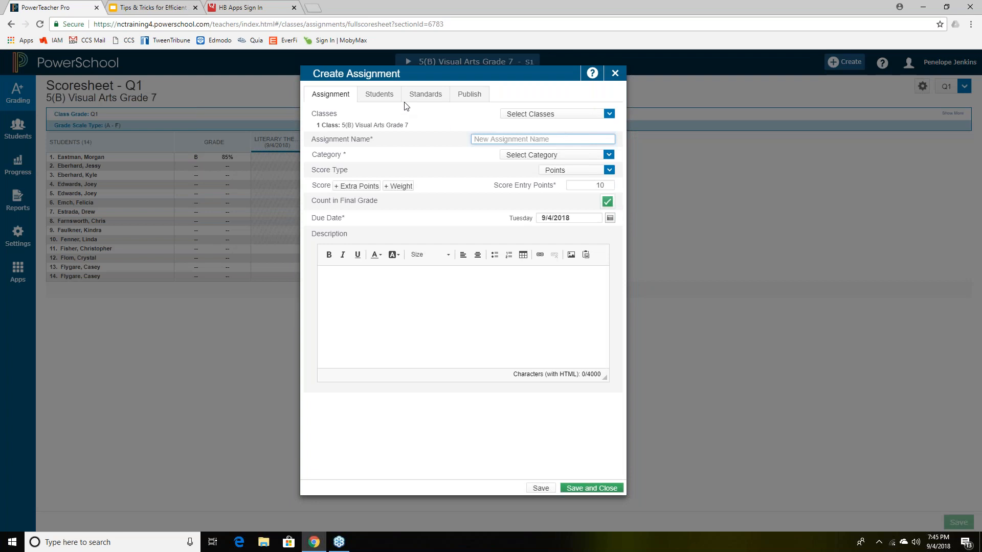
click(586, 220)
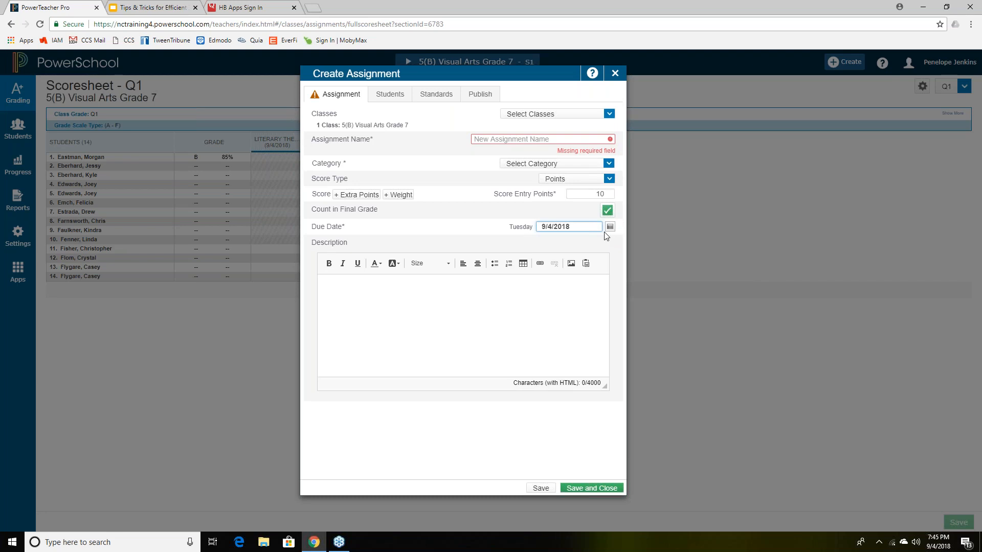
click(610, 227)
click(551, 249)
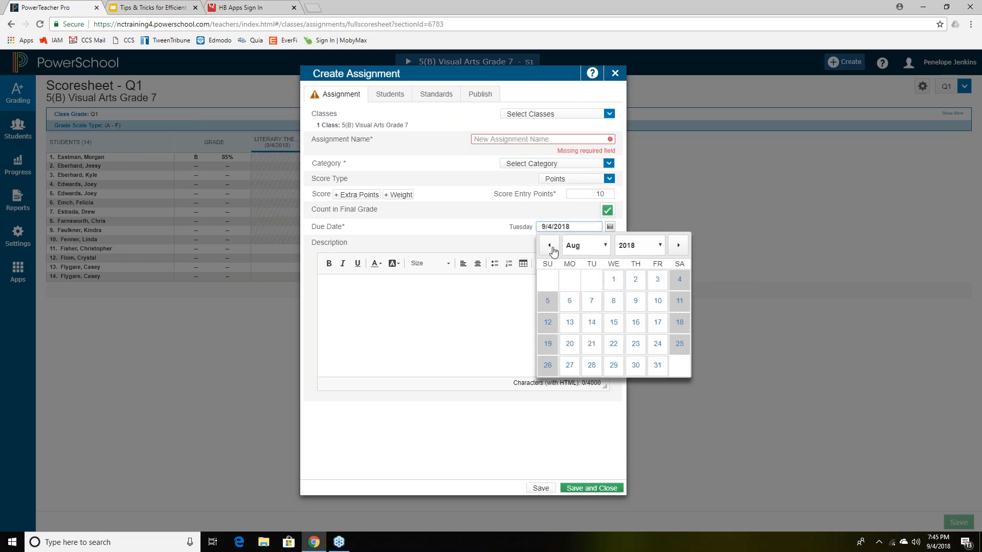
click(550, 248)
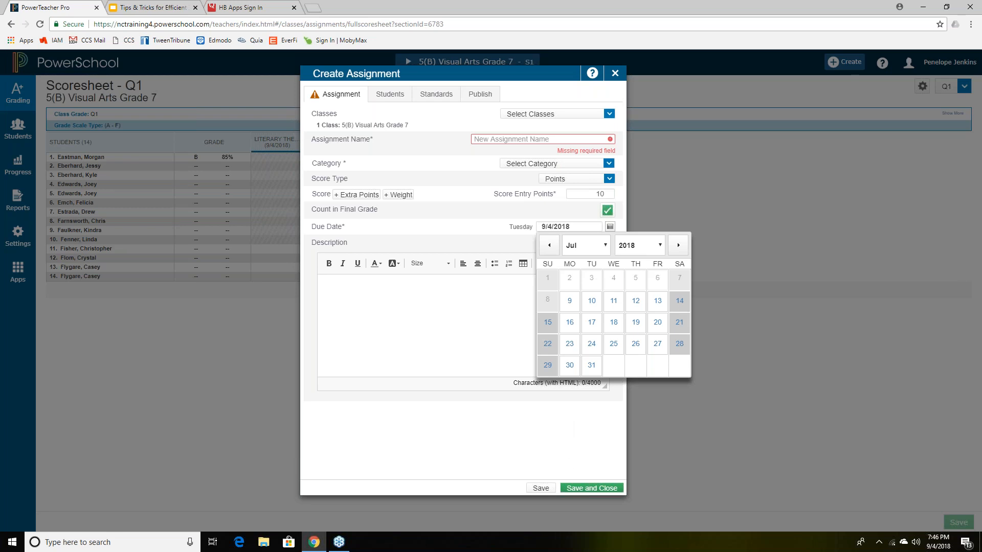
- Discard the unsaved assignment, check the Assignment List, then return to the Q1 scoresheet
click(651, 459)
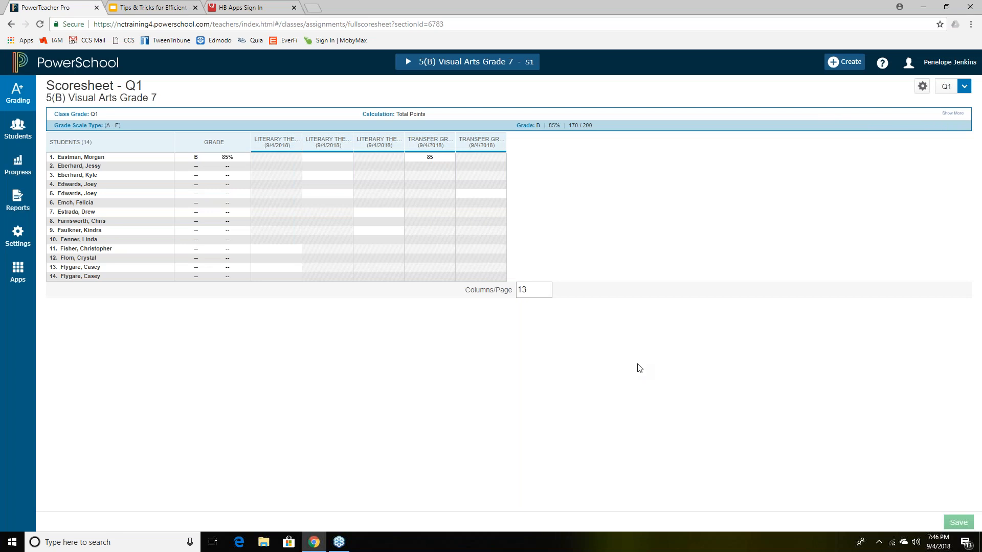
click(22, 99)
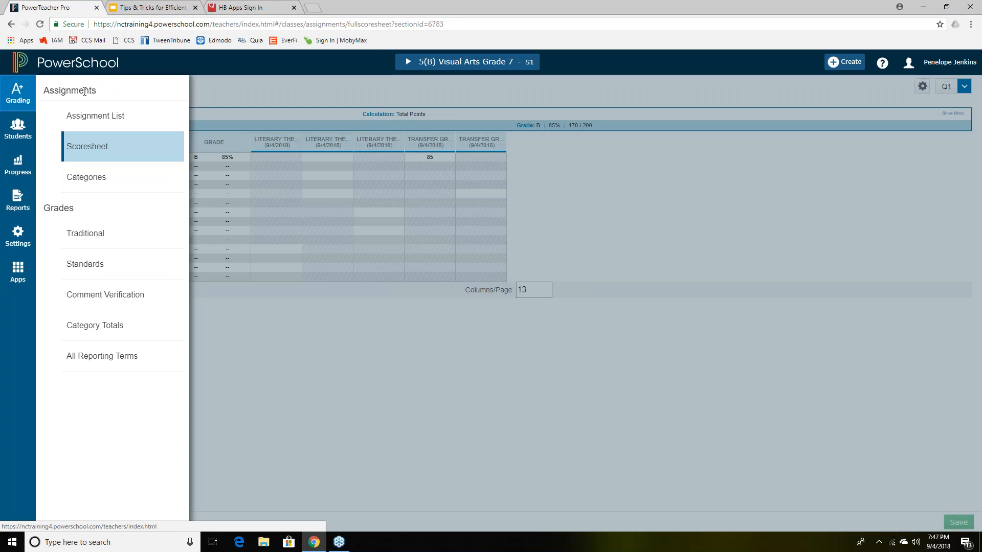
click(93, 117)
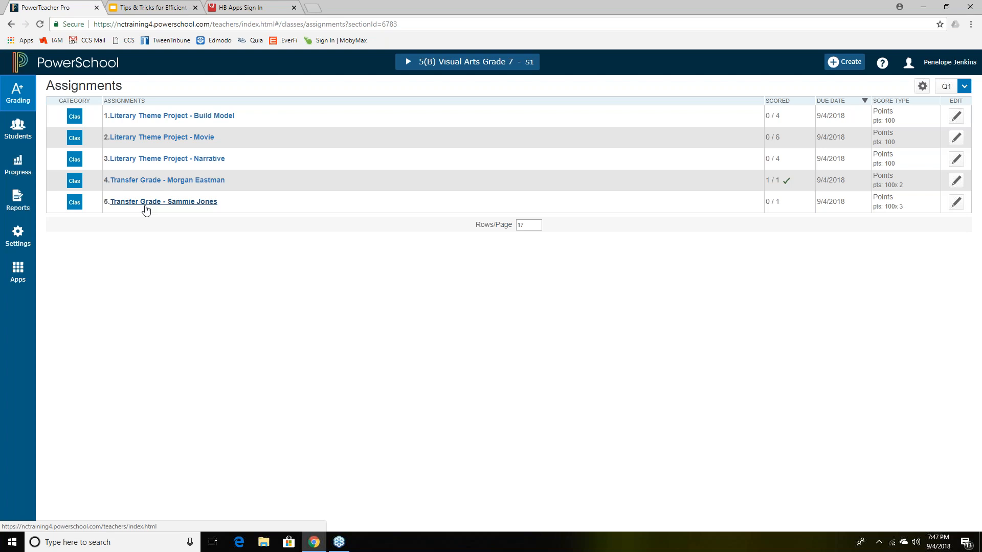
click(25, 96)
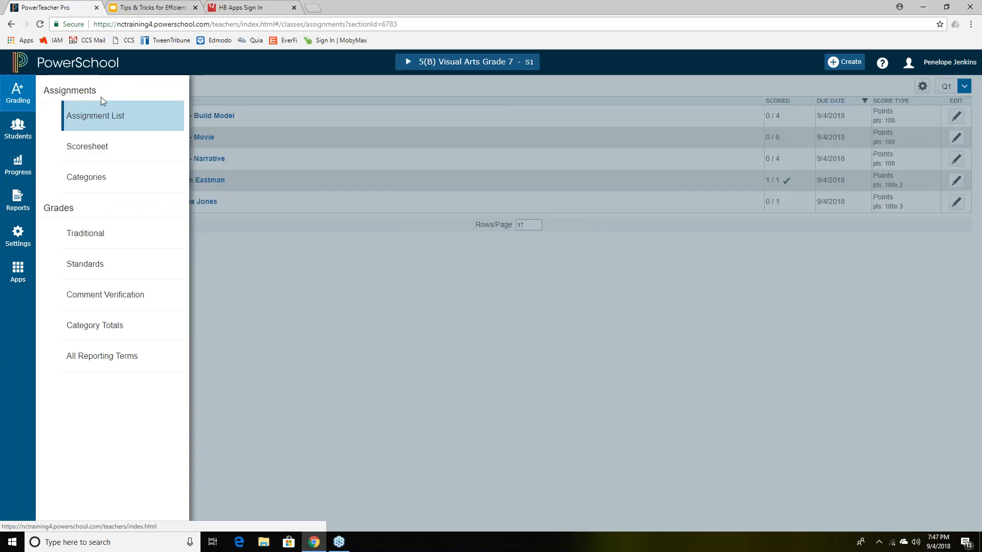
click(92, 148)
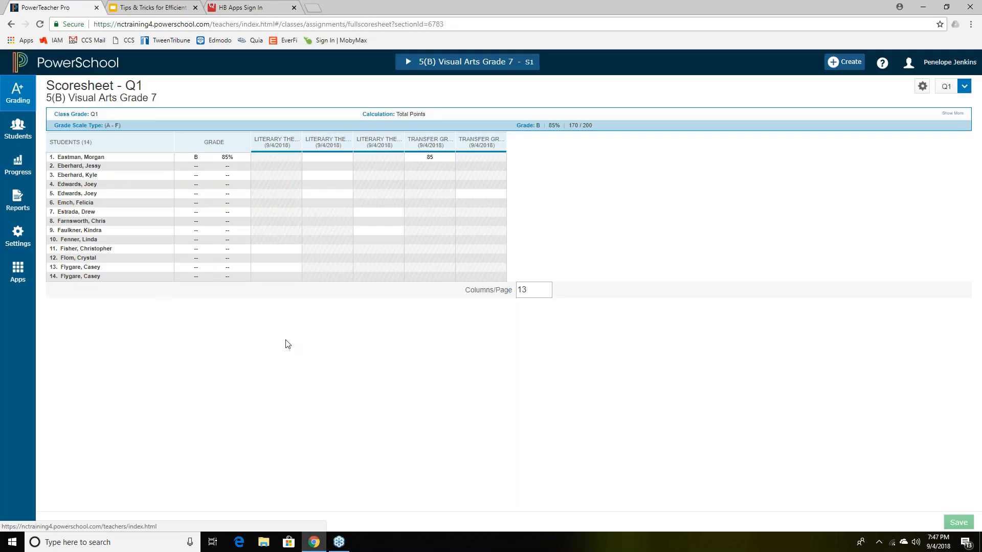
click(324, 144)
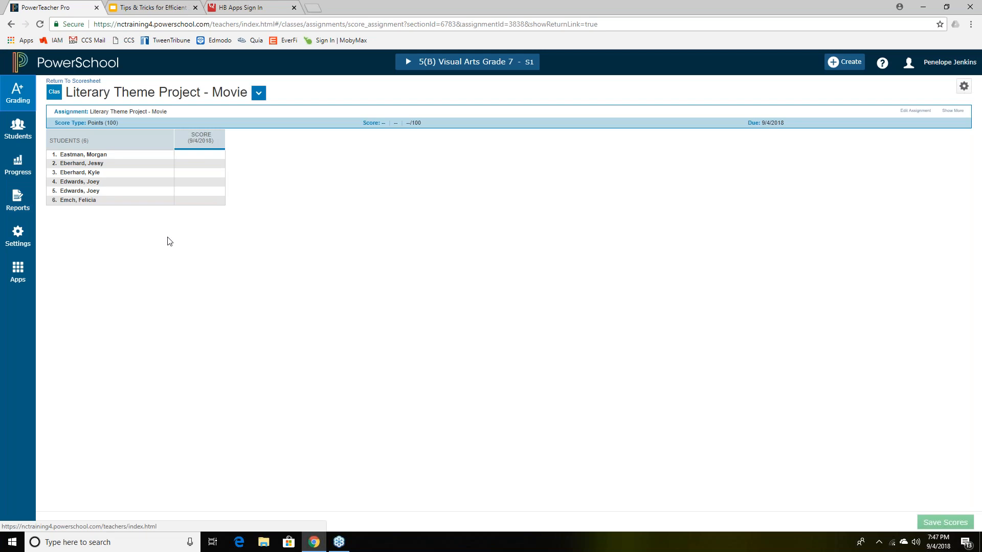
click(69, 82)
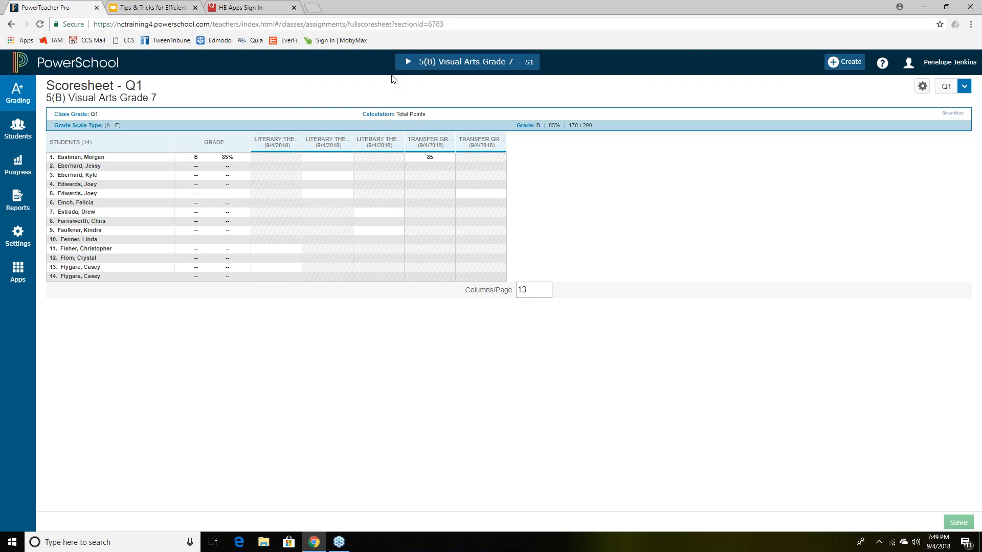
- Open a blank Create Assignment form with the Assignment Name field ready for entry
click(853, 65)
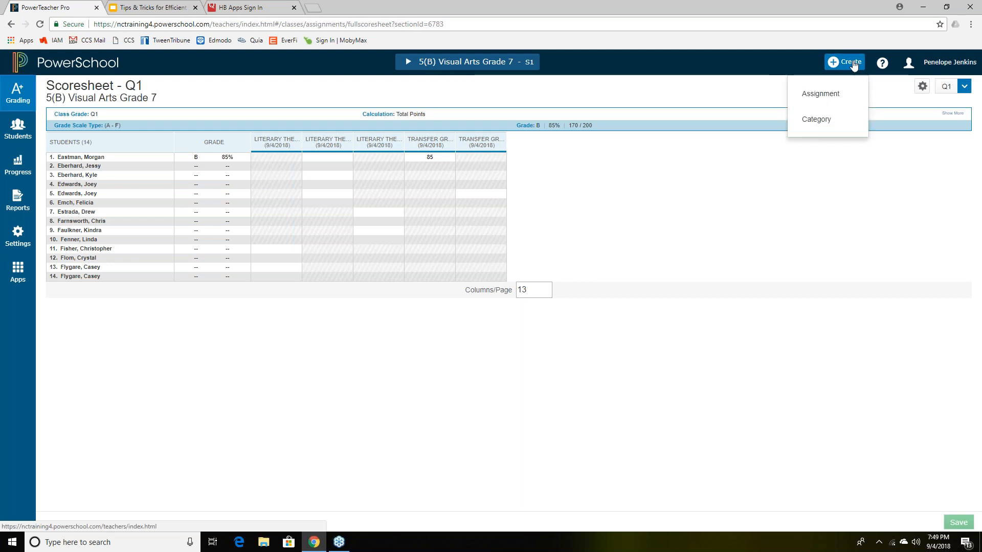
click(818, 102)
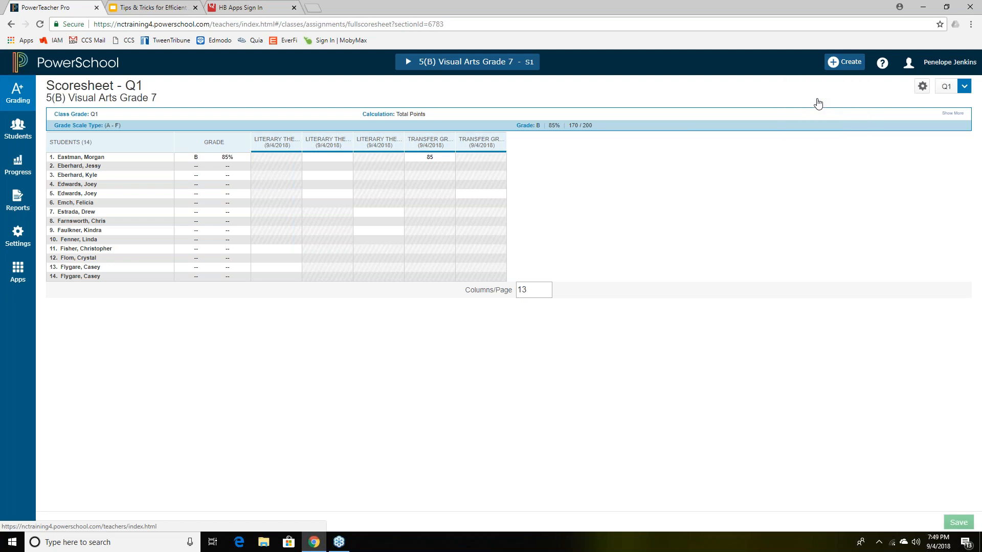
click(566, 138)
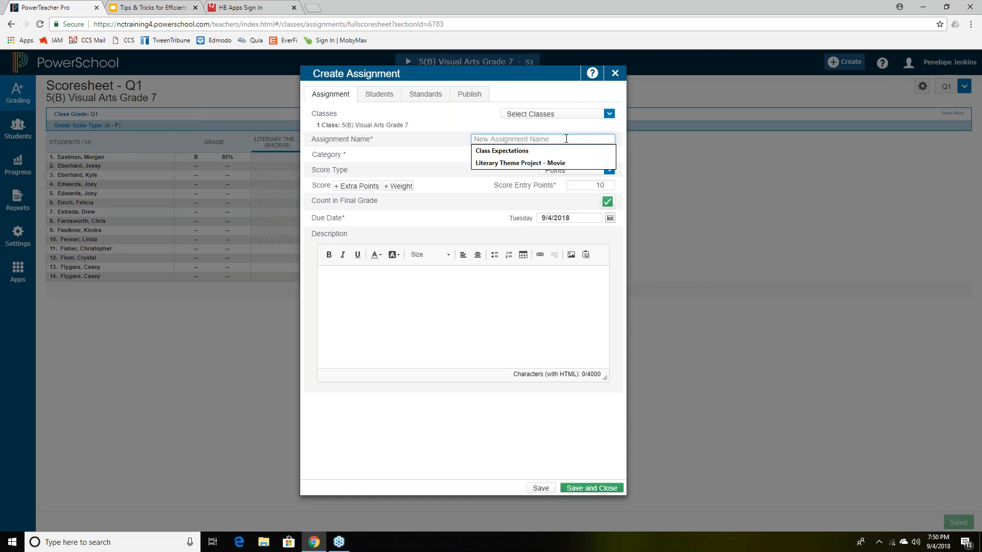
- Name the assignment 'Progress Reports - EXTRA CREDIT' and set its category to Classwork
text(Progr)
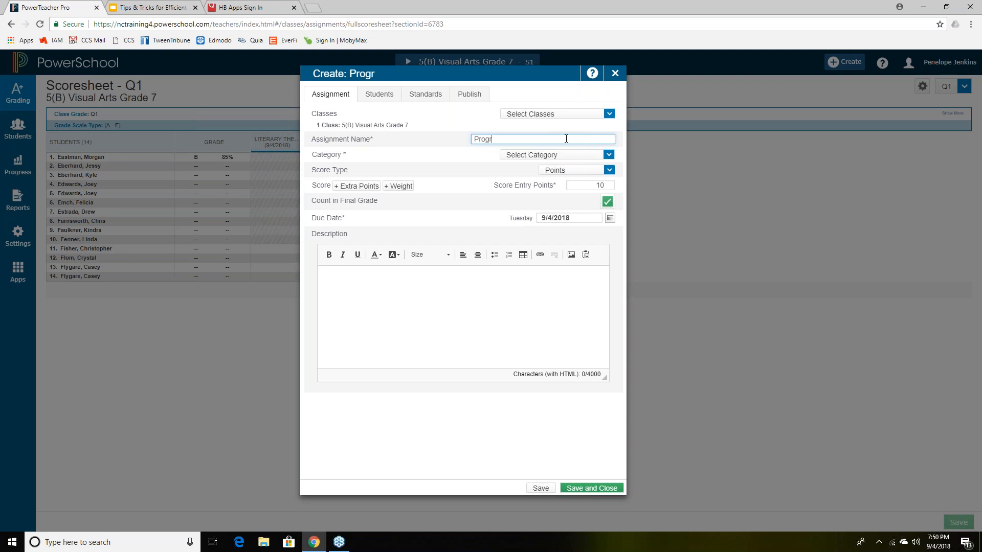
text(ess Reports)
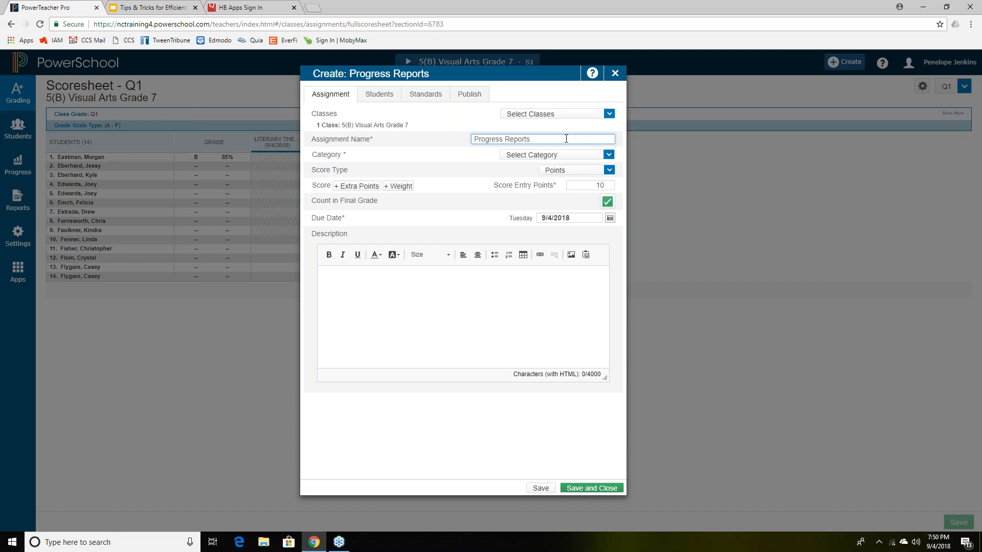
text(- EXTRA CREDIT)
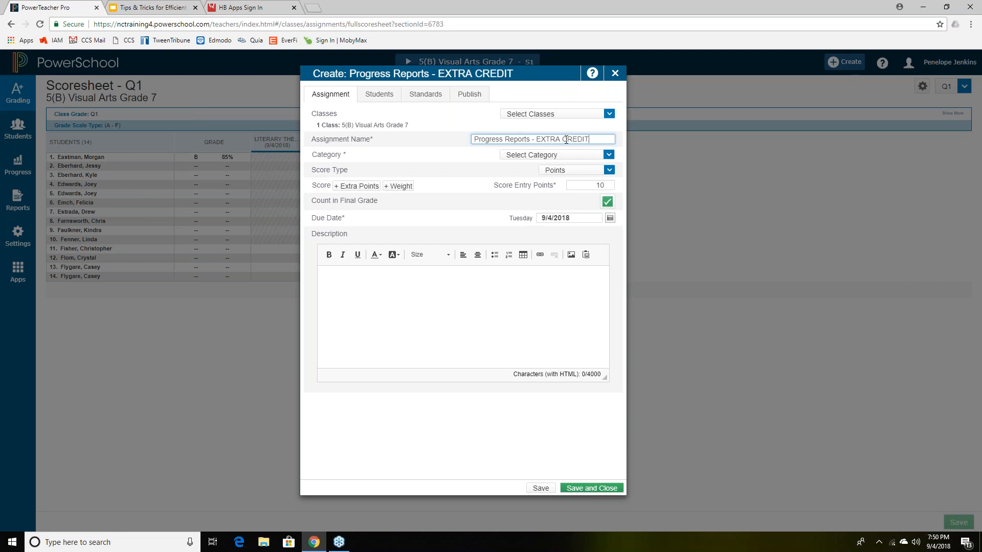
click(608, 155)
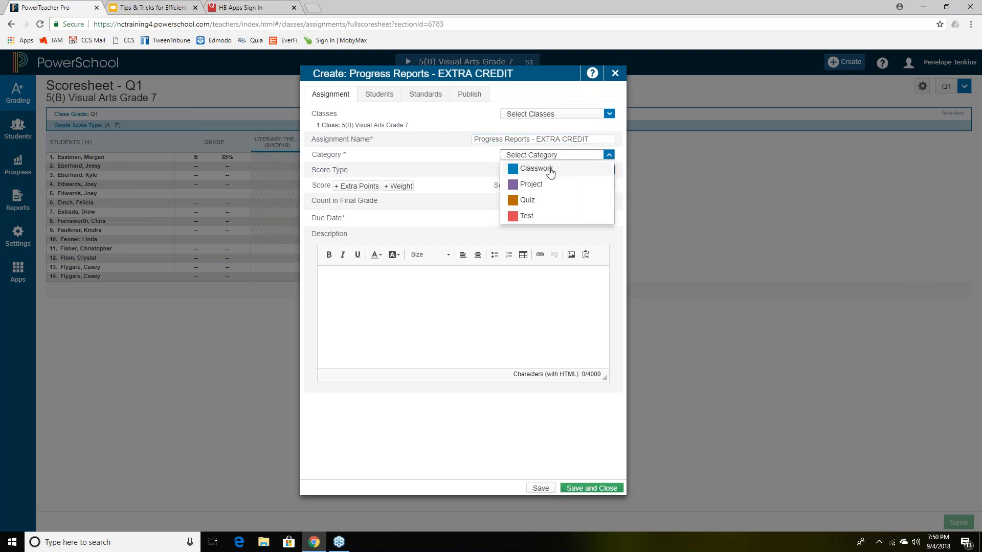
click(549, 171)
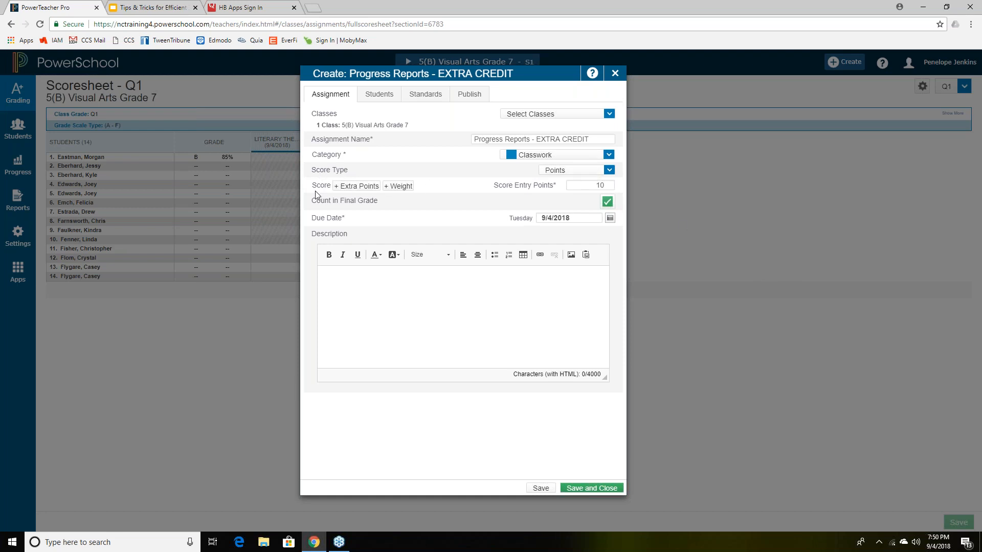
- Enable extra points and set score entry points to 0 with 25 extra points
click(366, 187)
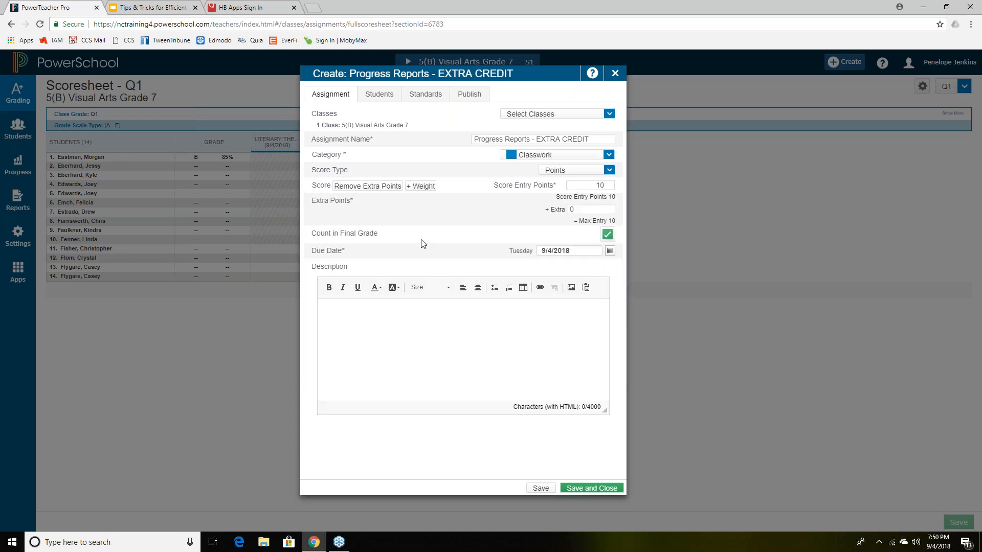
click(604, 184)
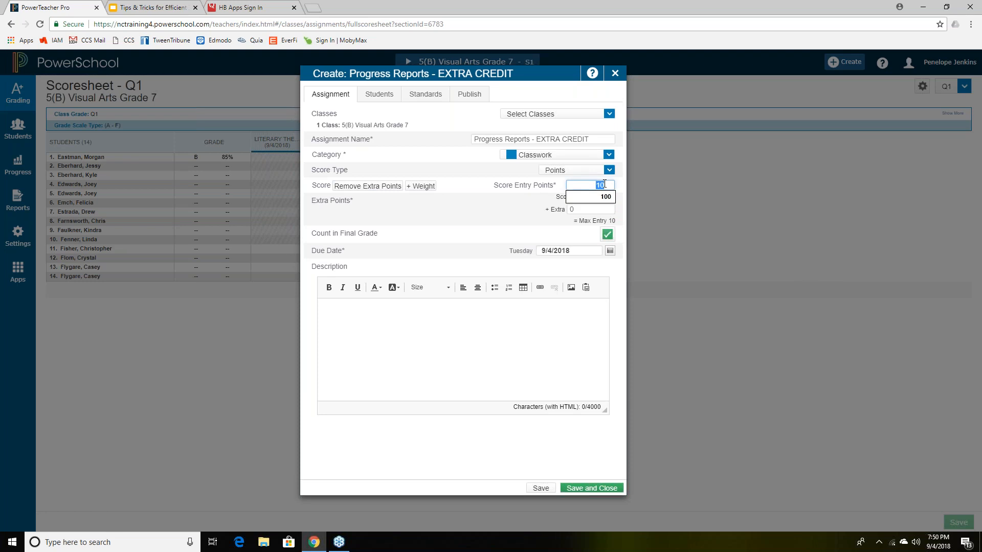
text(0)
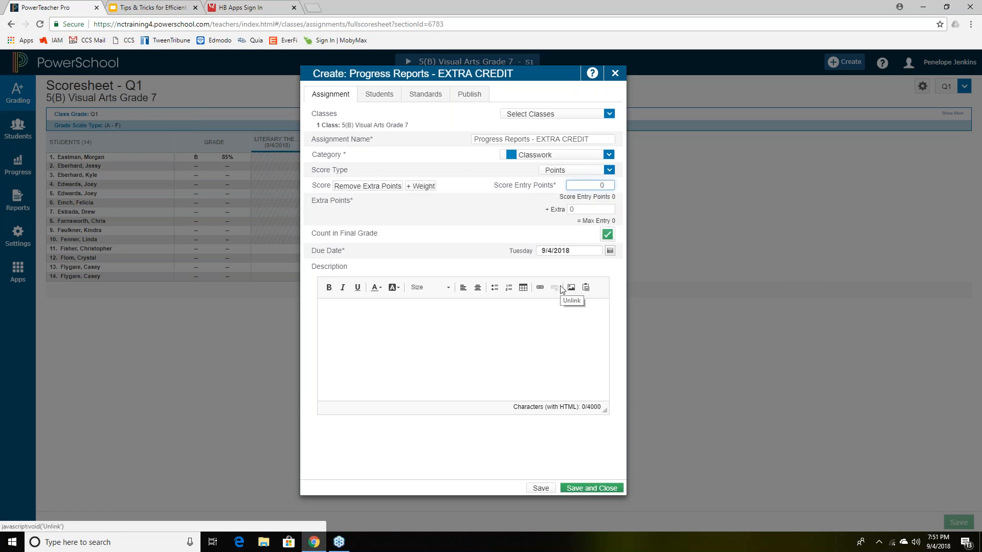
click(574, 210)
text(25)
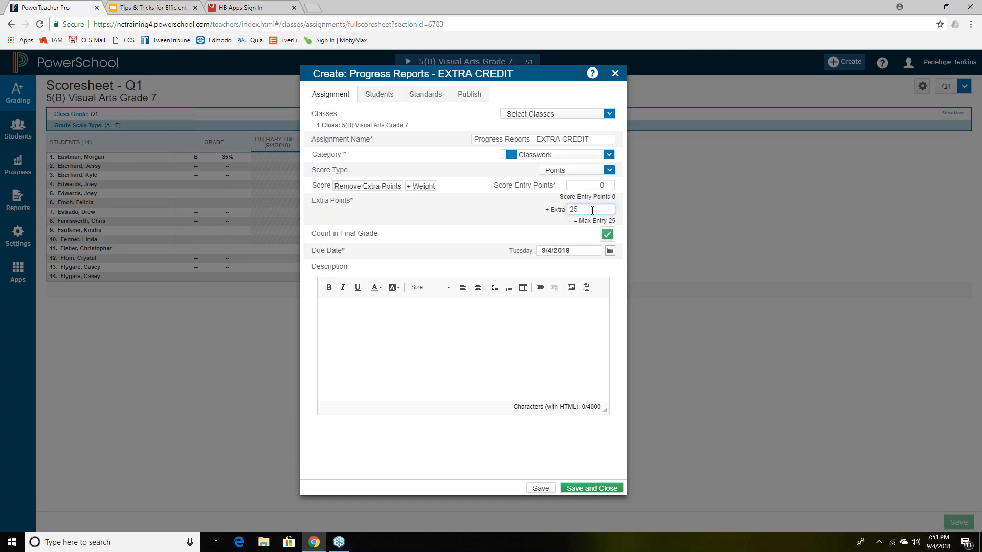
- Begin the assignment description with 'This extra......'
click(546, 317)
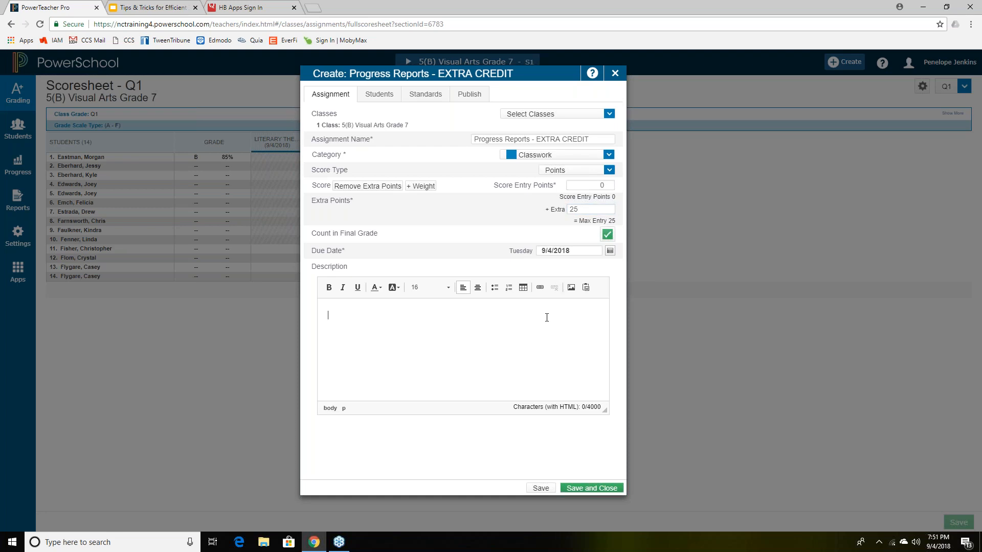
text(This extra......)
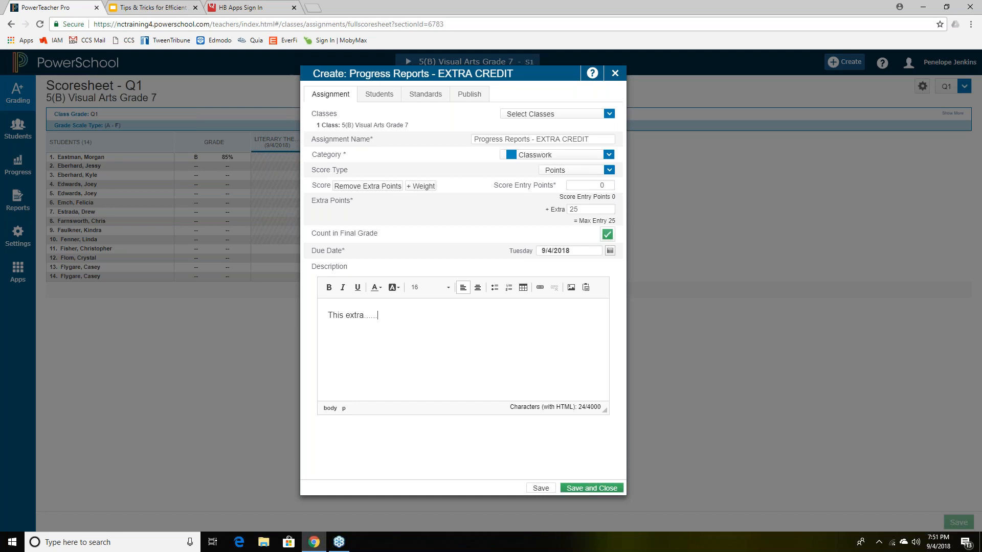
- Save the extra-credit assignment and close its editor to return to the scoresheet
click(540, 488)
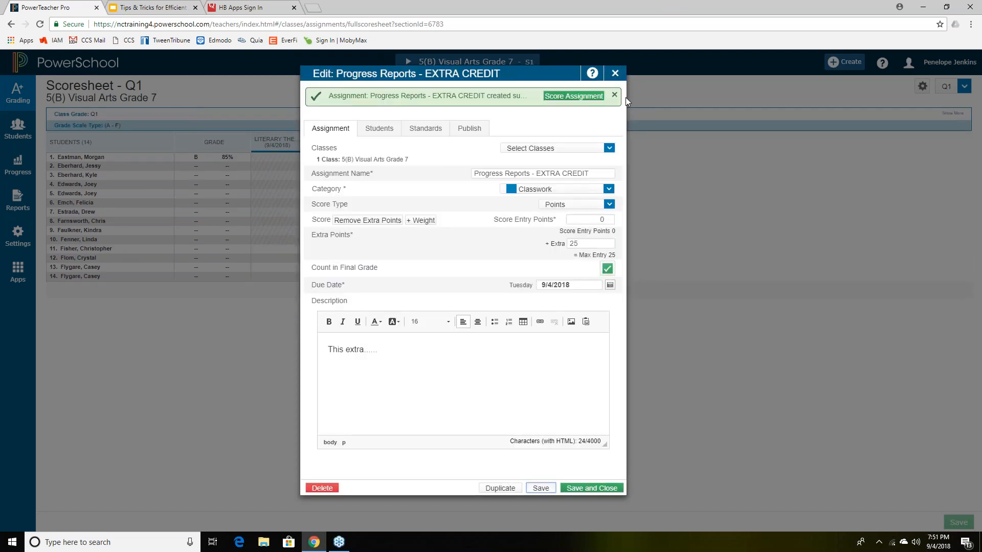
click(617, 75)
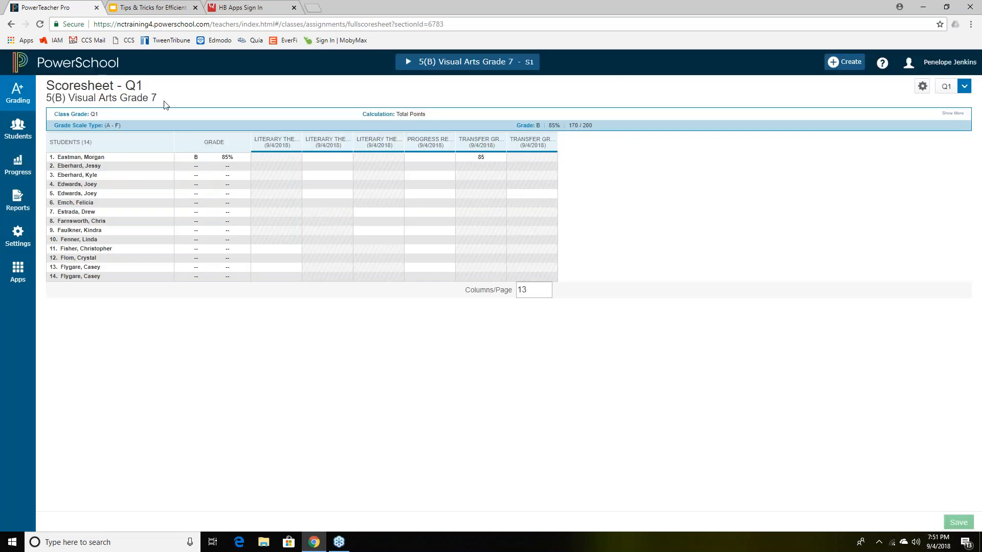
- Open the Assignment List and highlight the 0 points of Progress Reports - EXTRA CREDIT
click(17, 97)
click(94, 117)
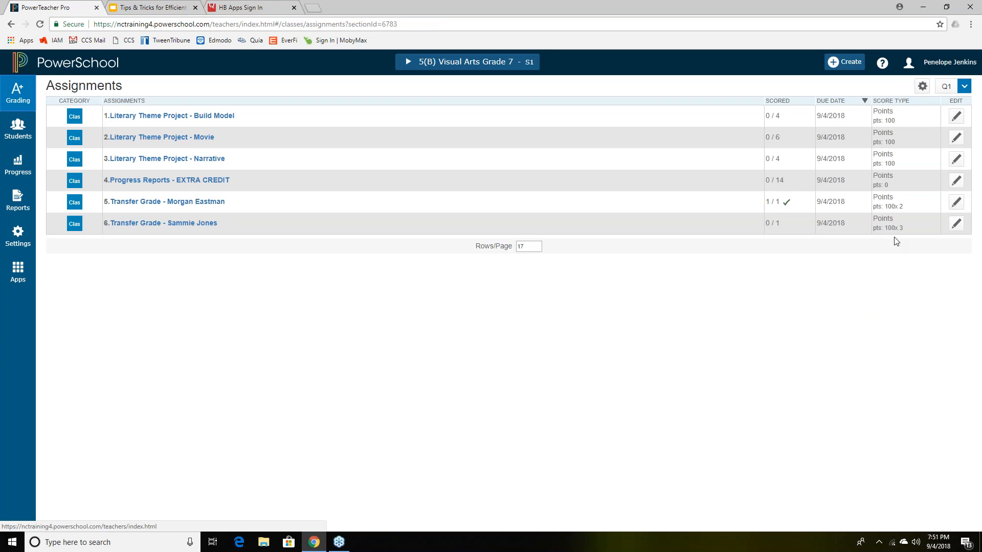
double_click(886, 185)
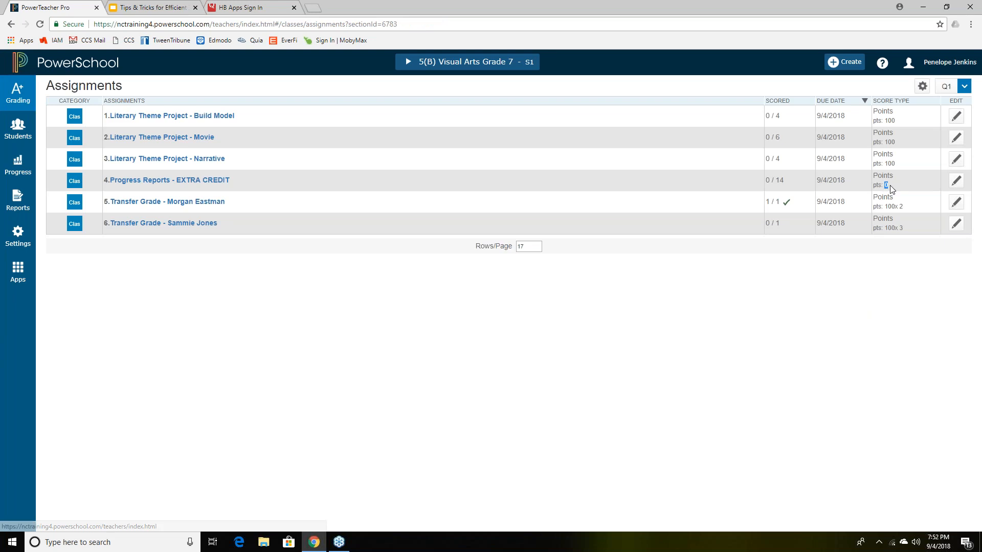
click(917, 262)
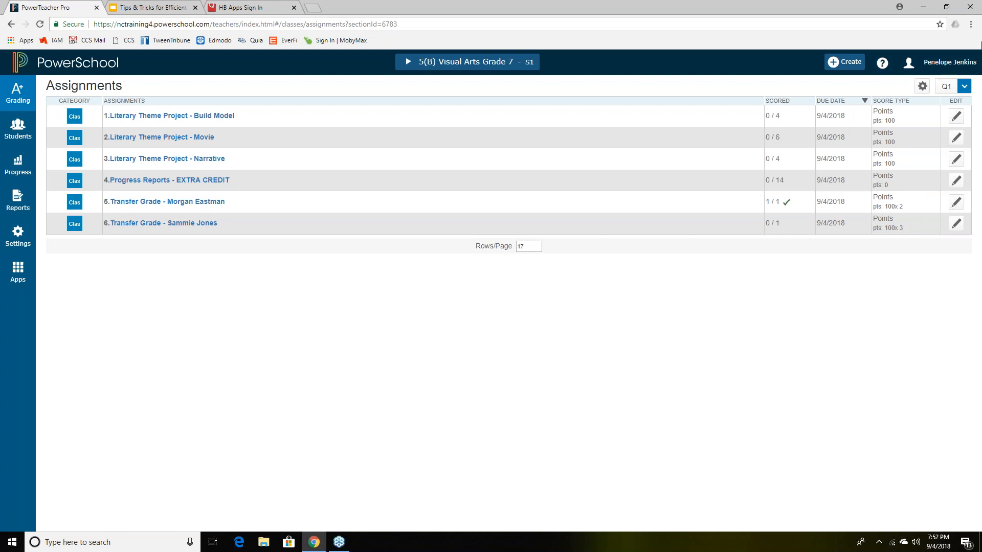
click(978, 34)
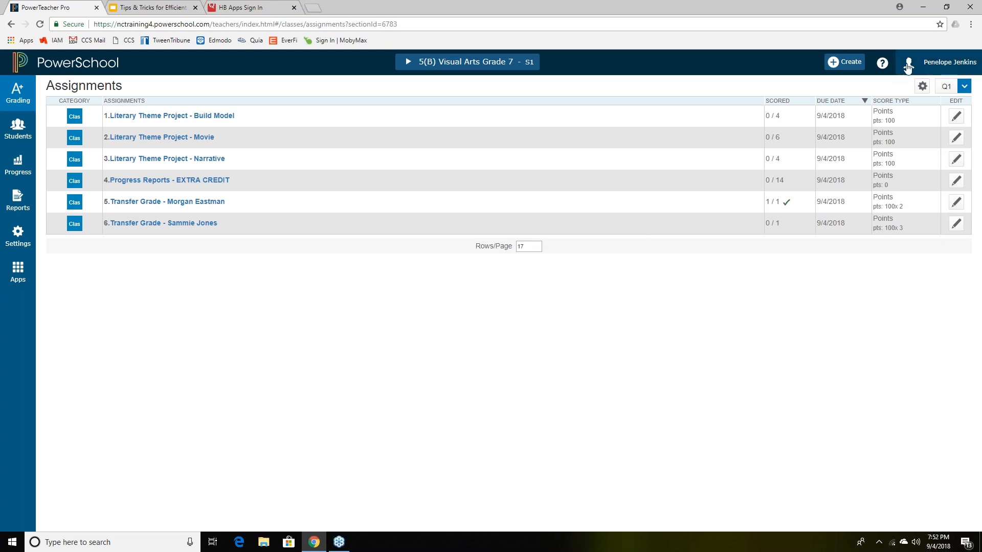
- Start another new assignment and name it 'Extra Credit - Percentage'
click(860, 63)
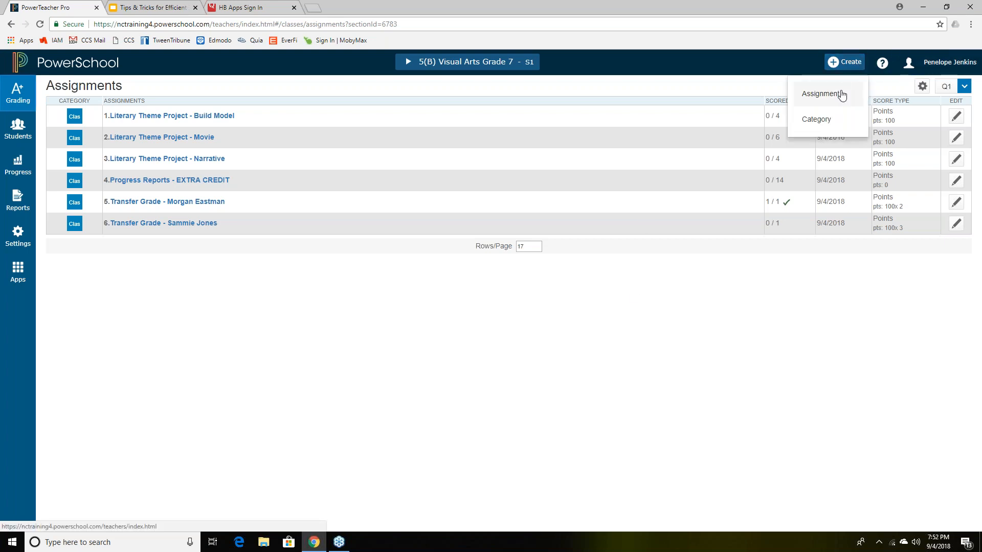
click(841, 96)
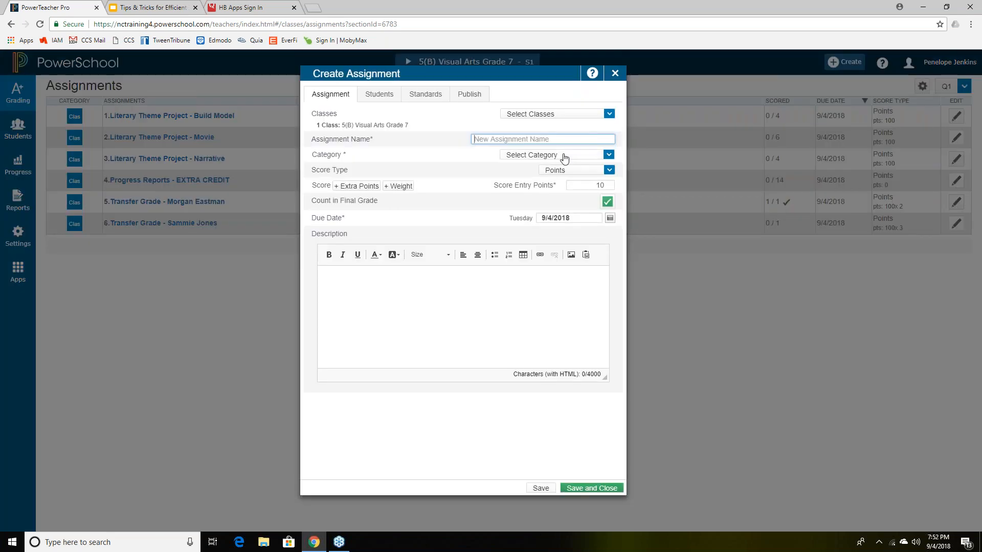
click(609, 170)
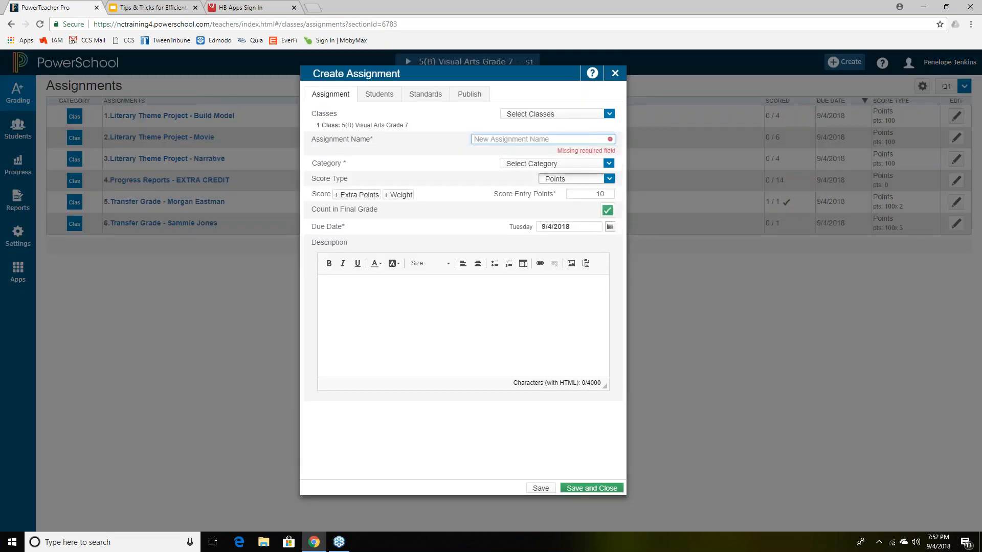
click(596, 139)
text(Extt)
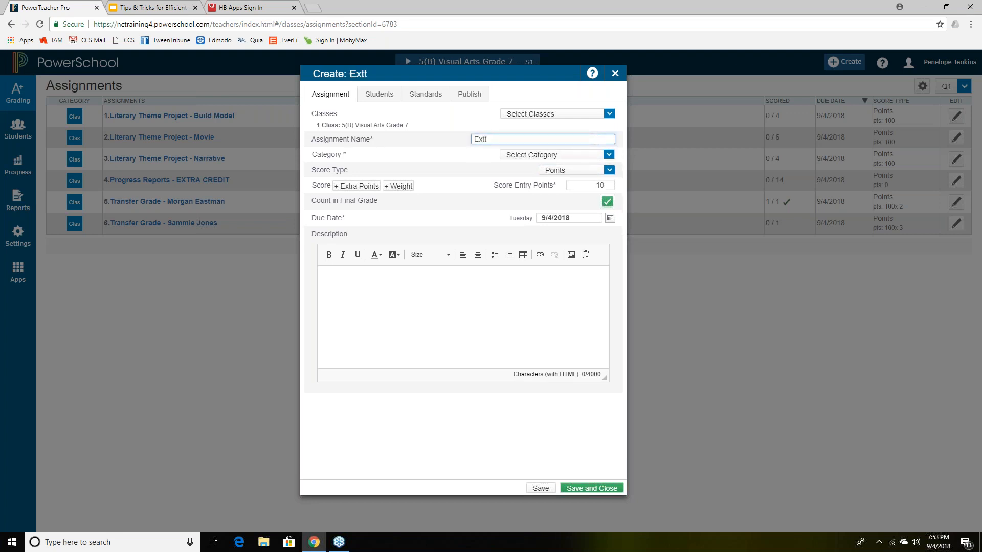
key(BackSpace)
text(ra Credit - Percentage)
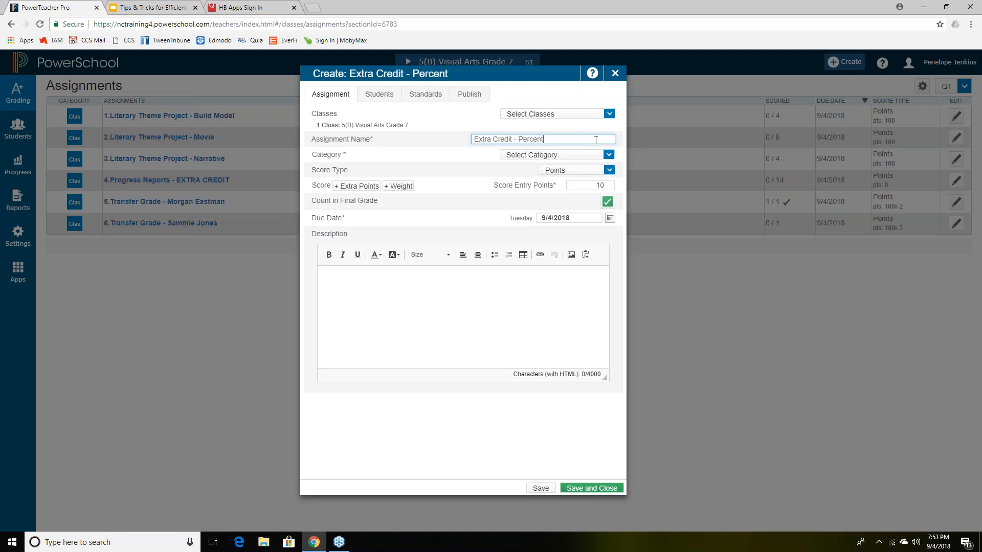
- Set its category to Classwork, score type to Percent, and points to 100
click(614, 155)
click(562, 172)
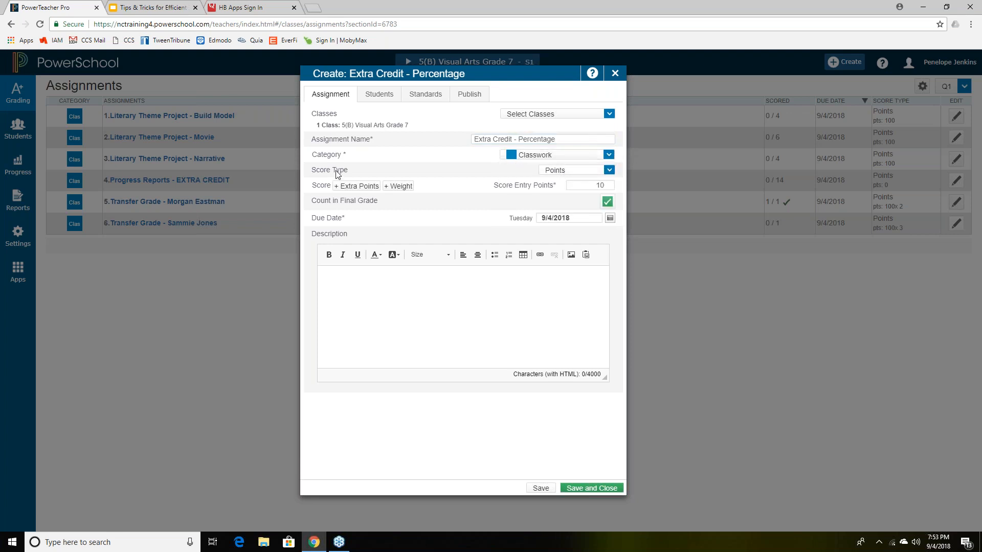
click(609, 171)
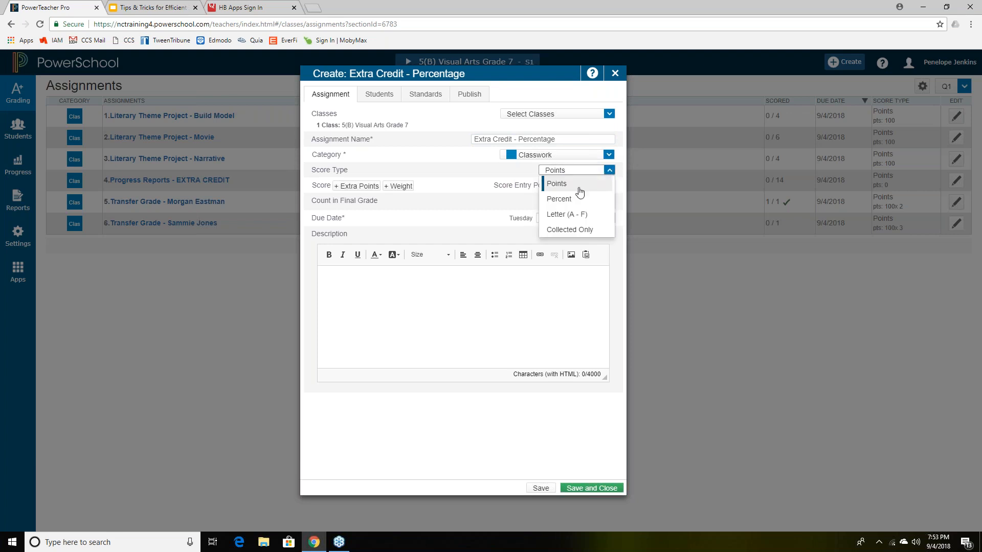
click(572, 201)
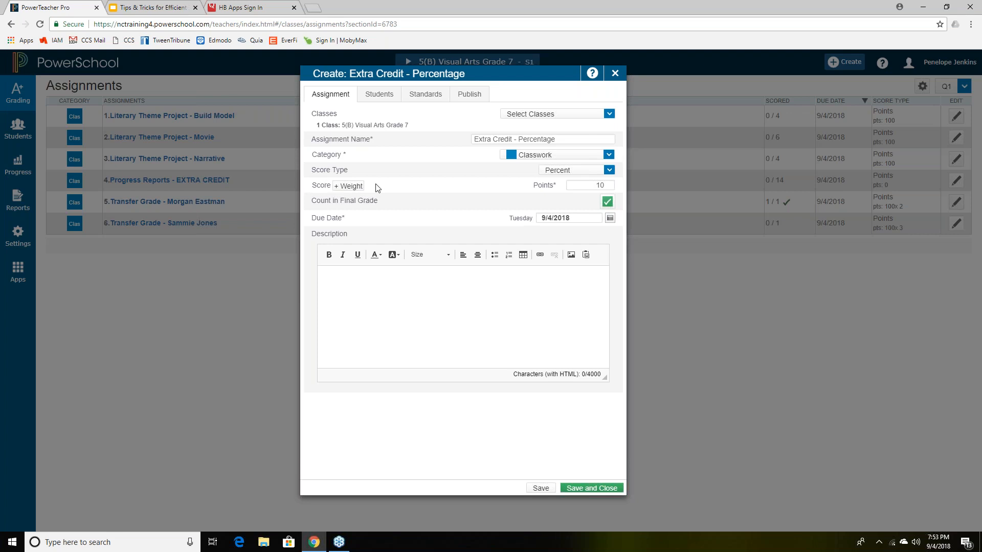
click(609, 187)
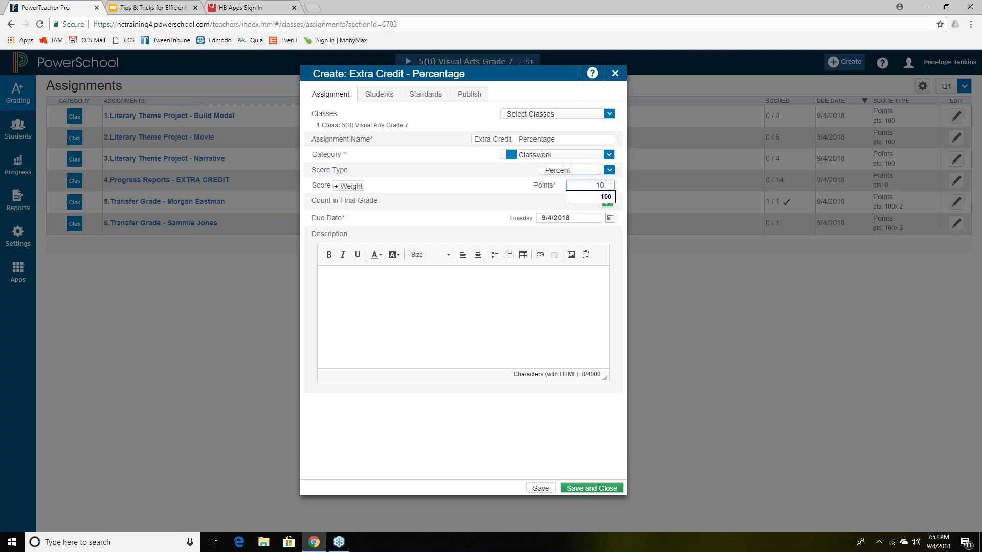
text(0)
click(510, 199)
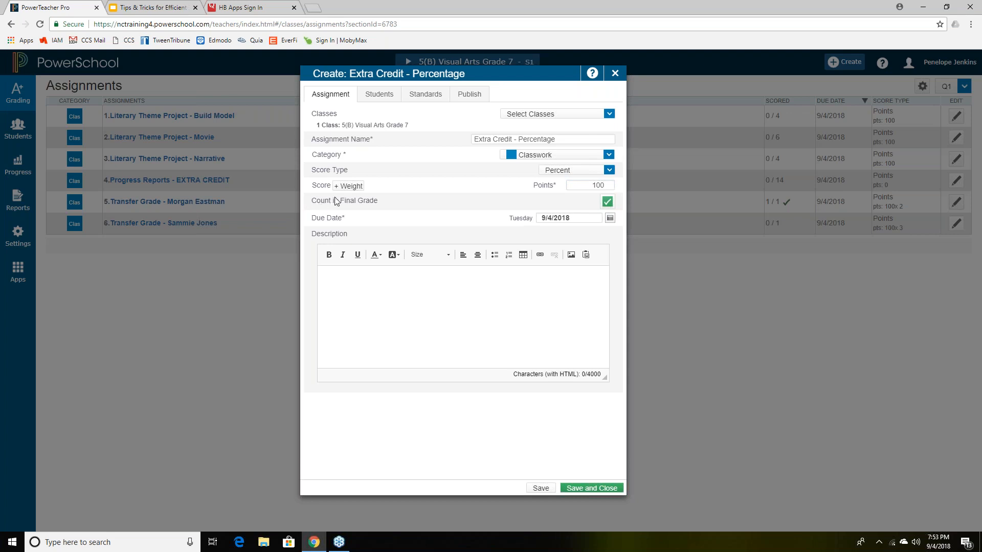
- Exclude the assignment from the final grade and describe a 1 percent bonus for submitters
click(607, 203)
click(428, 321)
text(W)
key(BackSpace)
text(Stud)
key(BackSpace)
key(BackSpace)
key(BackSpace)
key(BackSpace)
text(Students who)
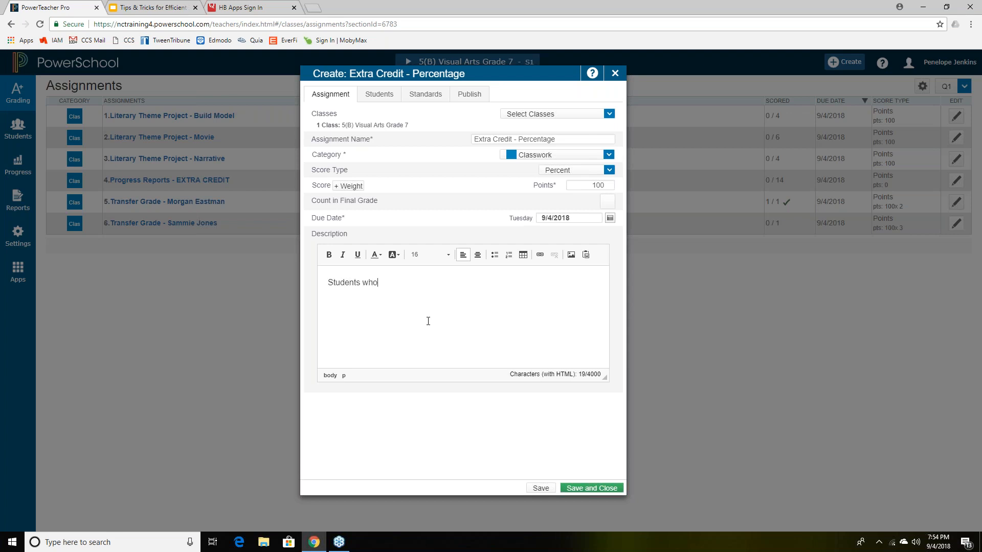
text( turned in this assignment in will have )
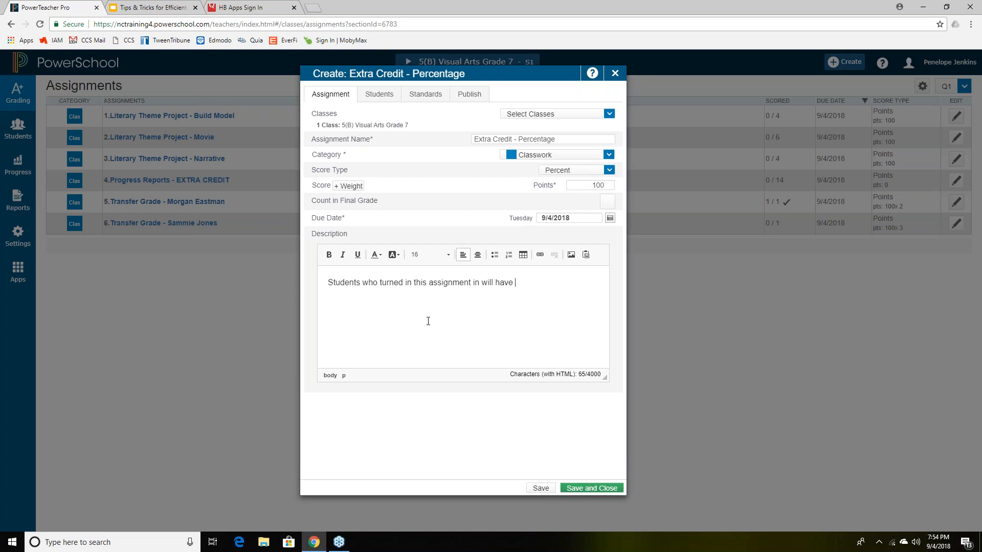
text(1 percent added to their final grad)
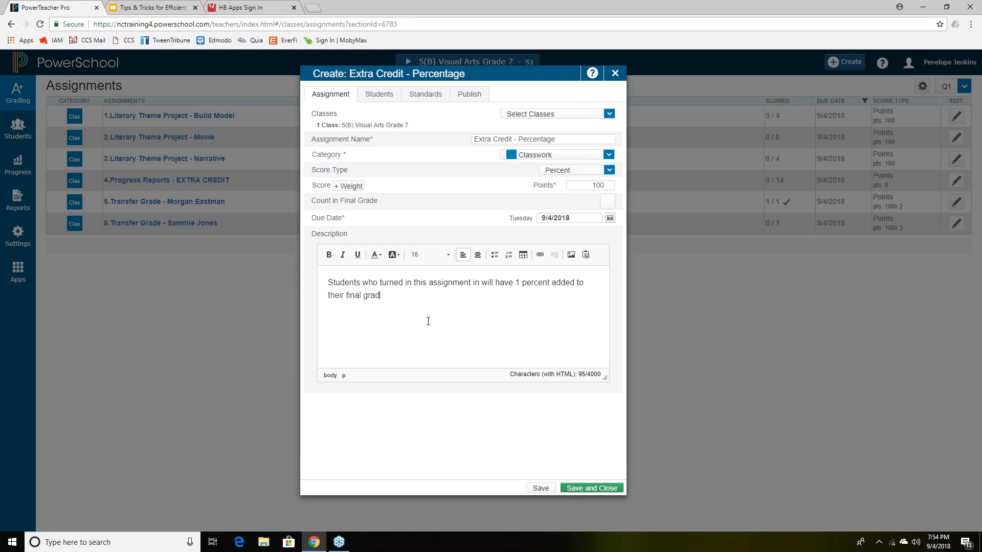
text(e for the q)
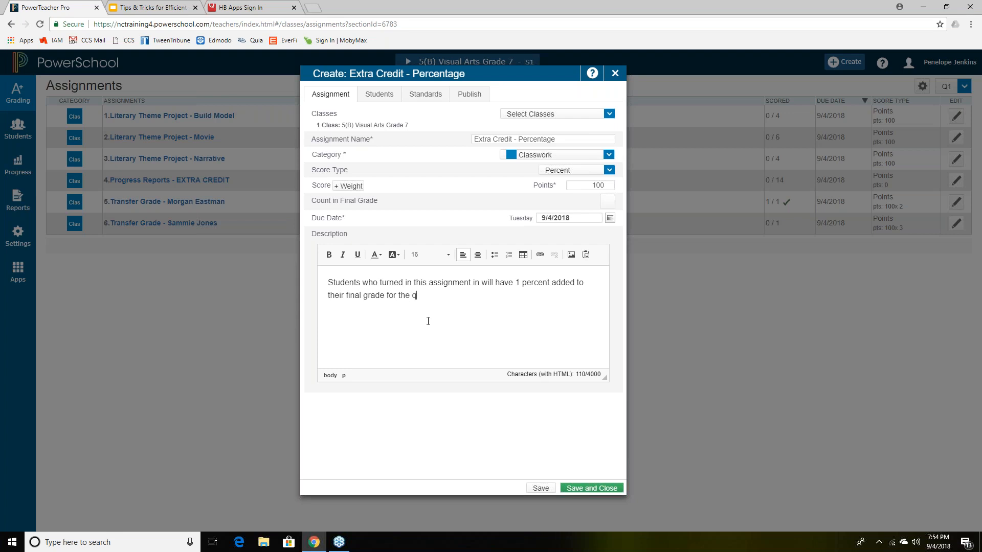
text(uarter.)
- Change the bonus to 2 percent in the description and save the assignment
click(520, 284)
key(BackSpace)
text(2)
click(540, 488)
click(615, 73)
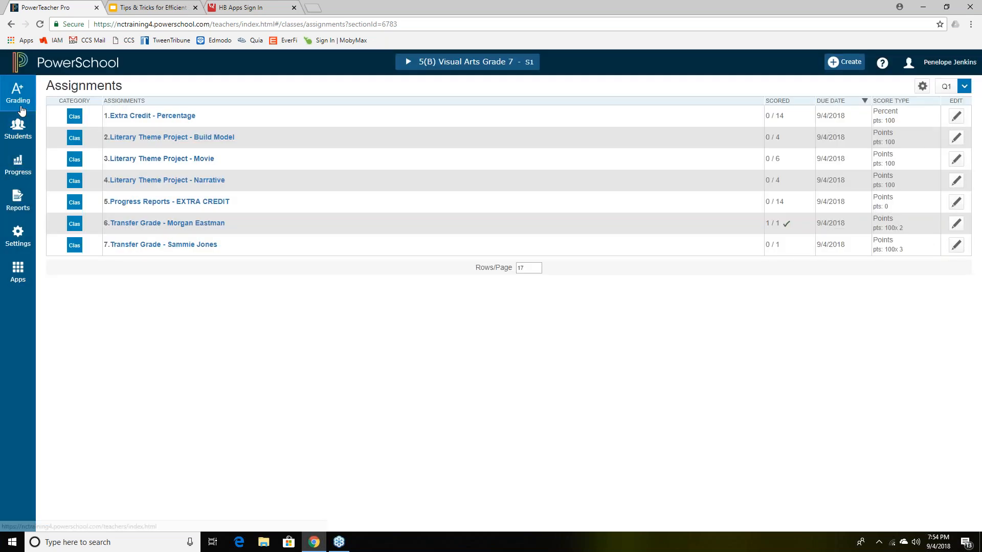
- Return to the Q1 scoresheet and open score entry for a student's Progress Reports - EXTRA CREDIT cell
click(19, 95)
click(98, 143)
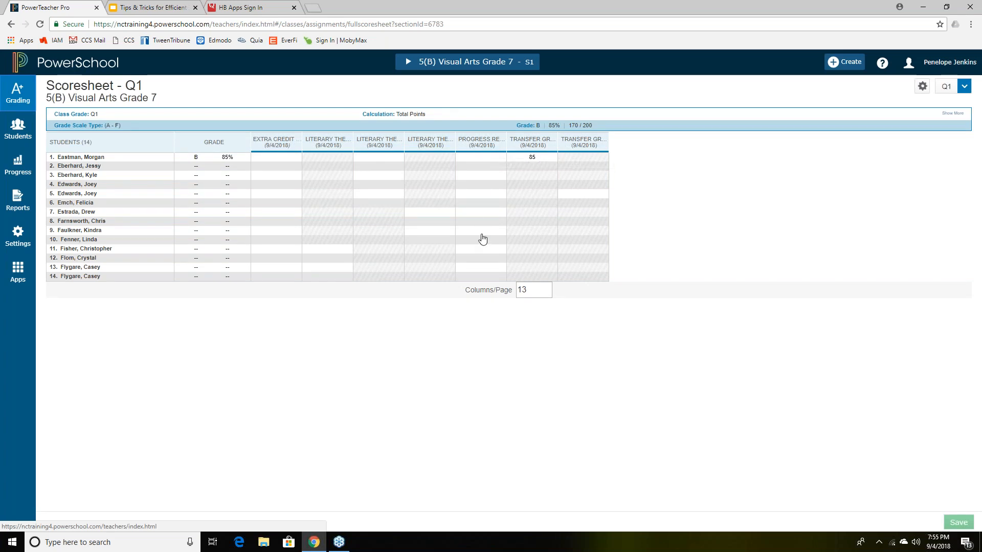
click(483, 235)
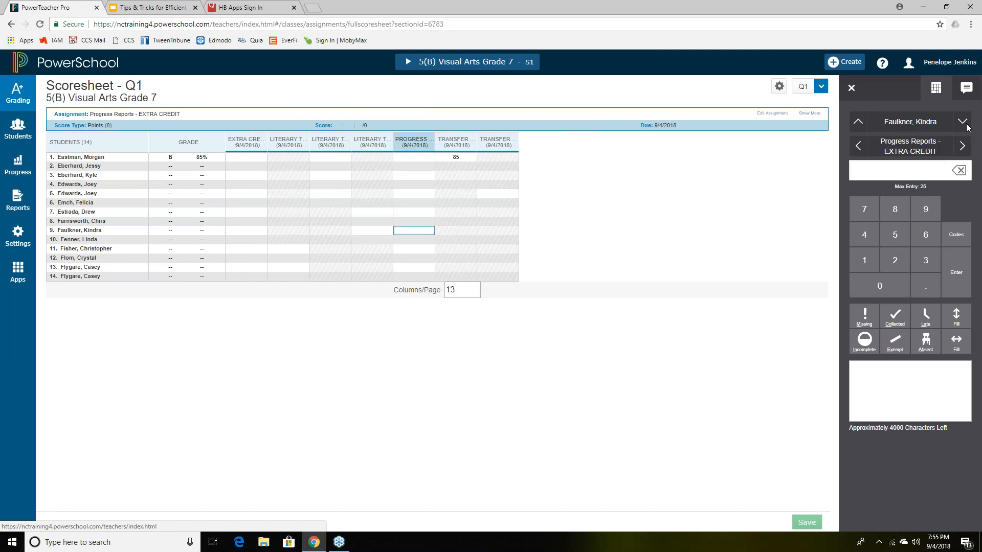
- Type the comment 'Did not turn in extra credit' on the student's EXTRA CREDIT score
click(899, 368)
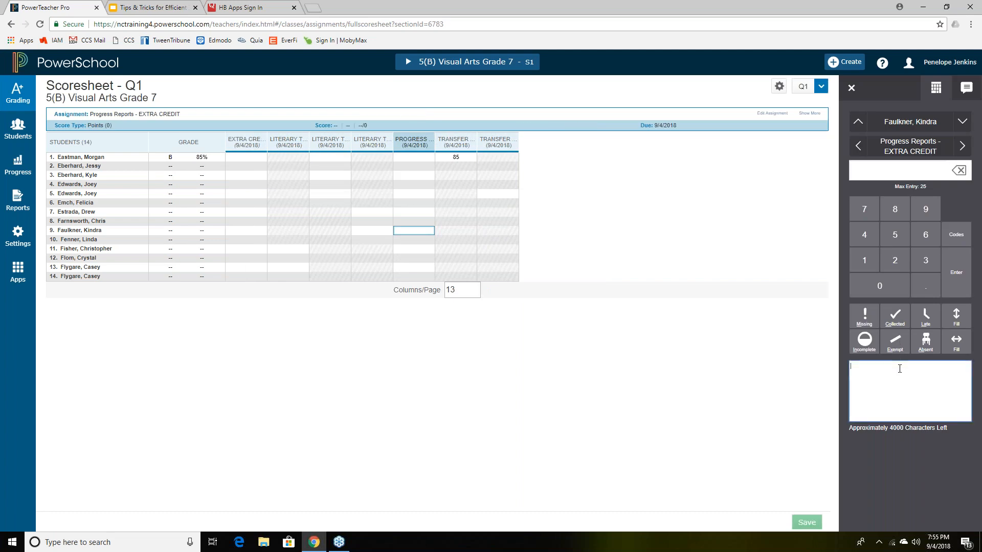
text(Di)
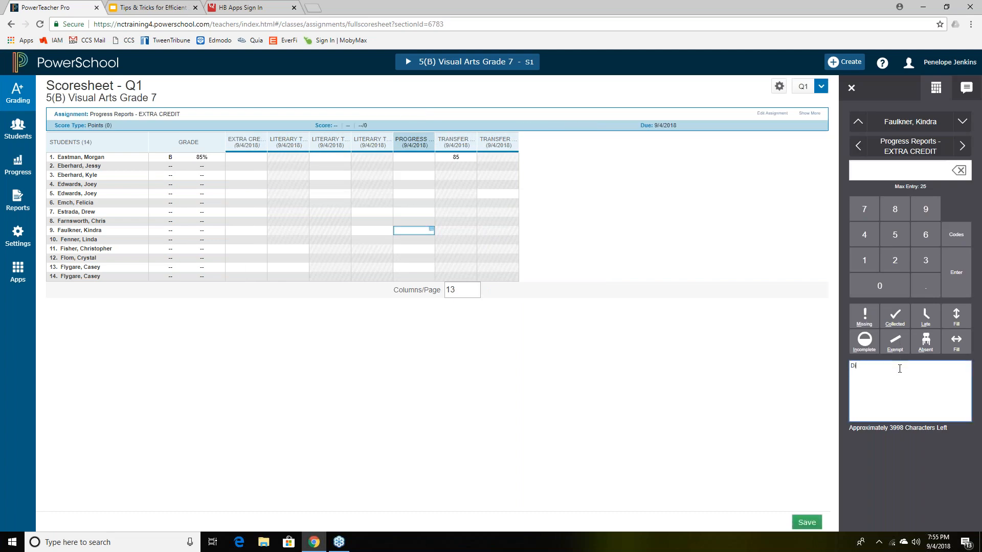
text(d not turn in extra crredit.)
click(907, 460)
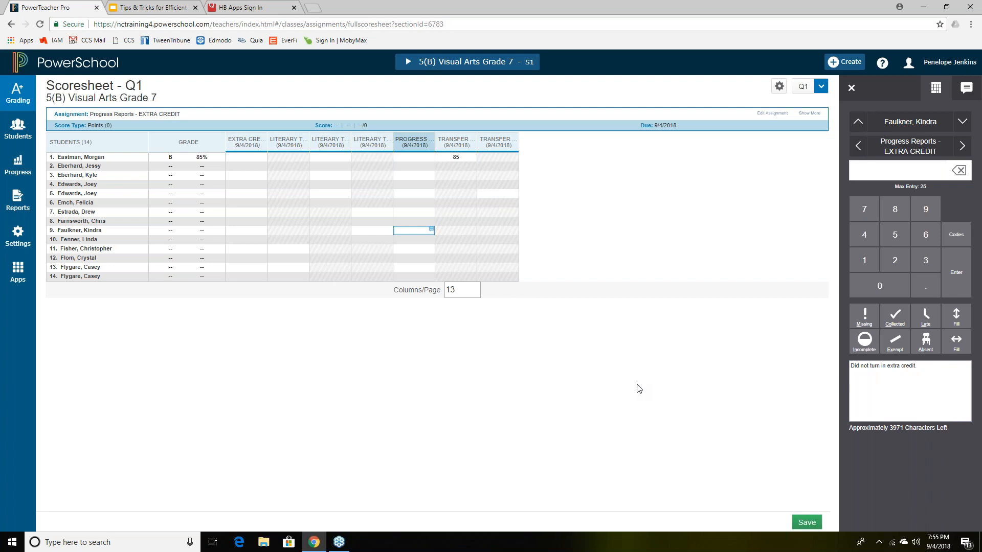
- Edit the comment to remove an accidental line break so it reads 'Did not turn in extra credit.'
click(935, 366)
click(912, 371)
key(Return)
key(BackSpace)
click(972, 34)
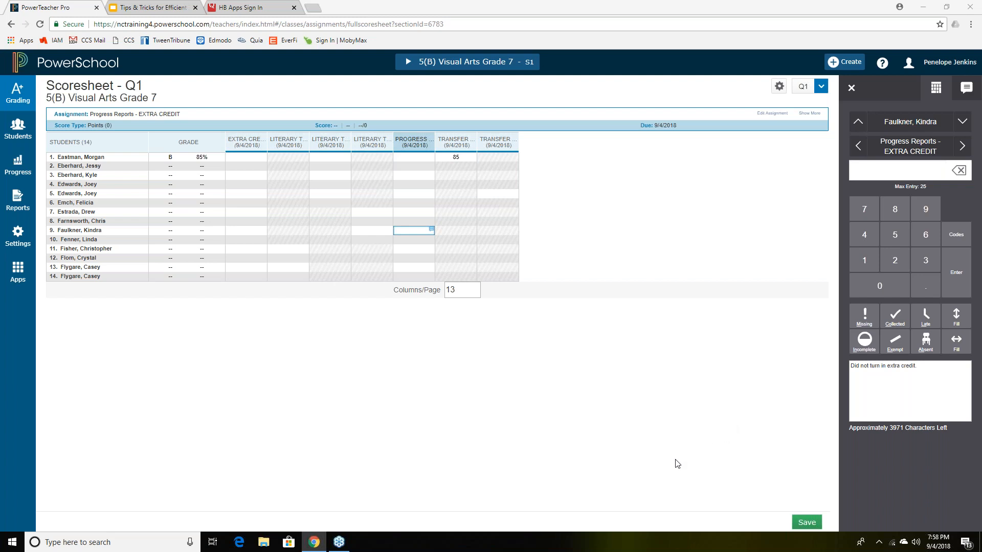
- Enter 25 as the first student's Progress Reports – EXTRA CREDIT score, discarding the invalid 88
click(823, 34)
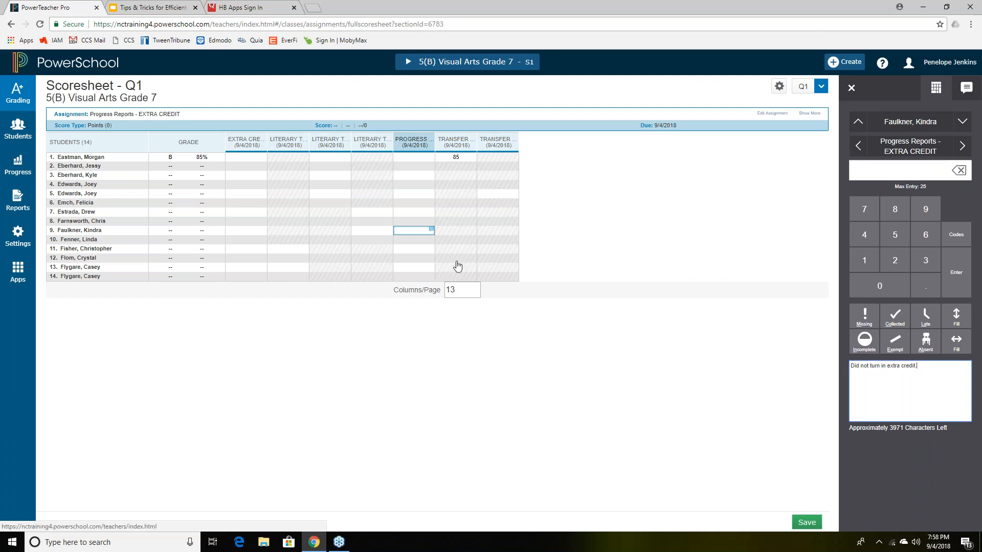
click(428, 158)
text(21)
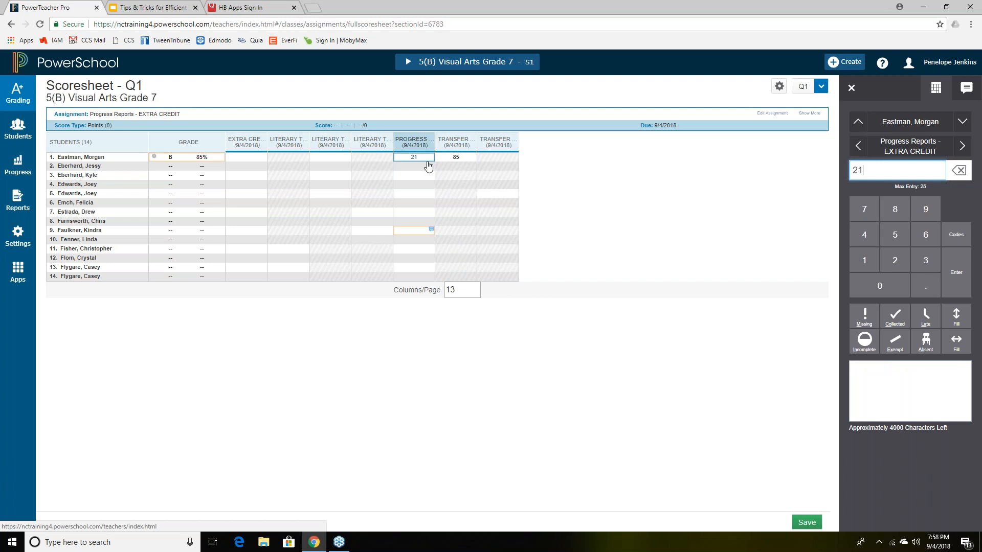
key(BackSpace)
key(BackSpace)
text(88)
click(334, 158)
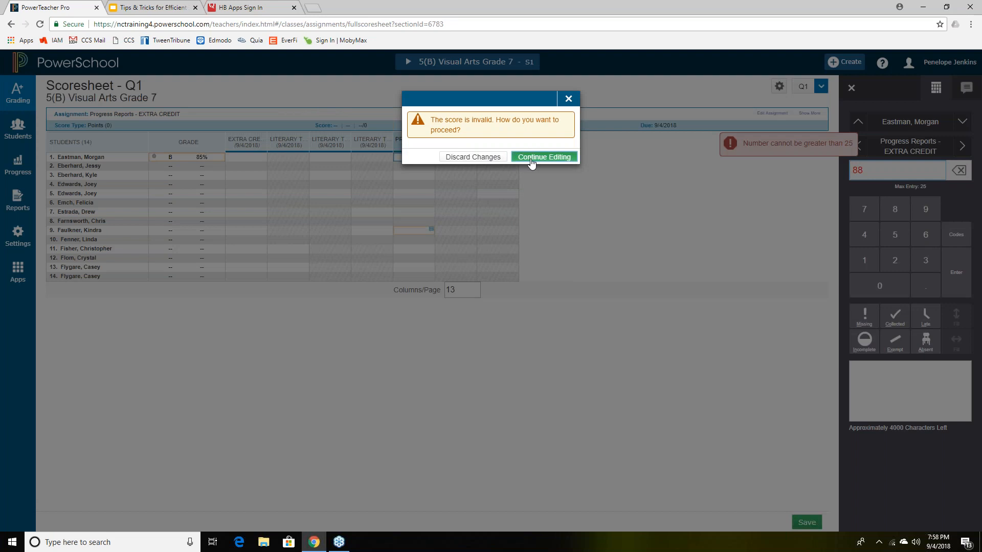
click(474, 158)
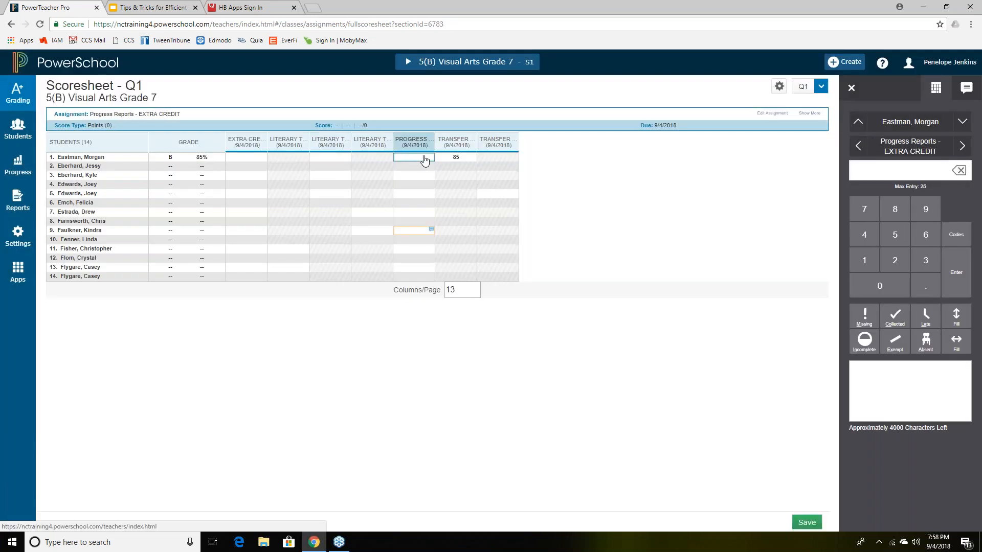
text(245)
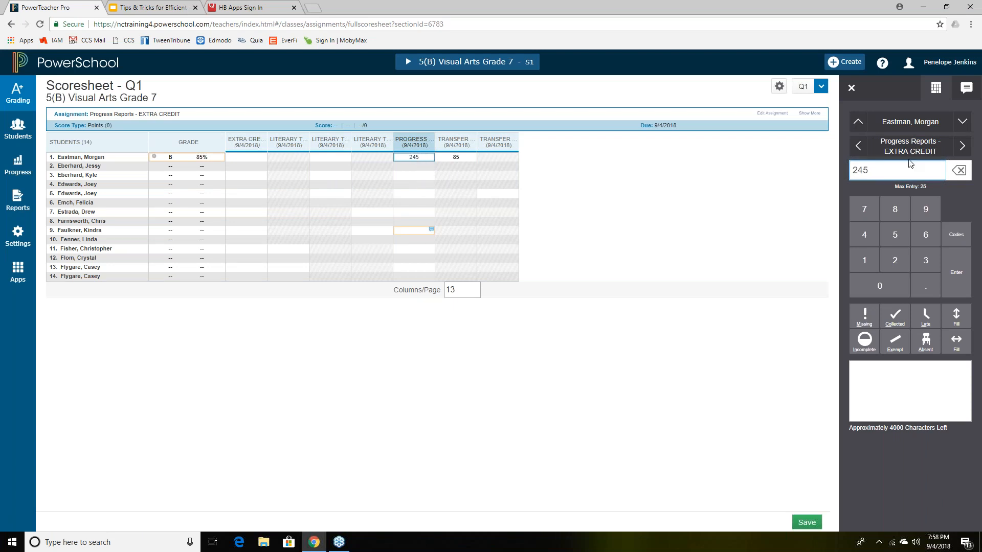
click(879, 170)
key(BackSpace)
key(BackSpace)
text(5)
- Score the first student's Literary Theme Project - Movie at 50 and check their Q1 course grade
click(341, 159)
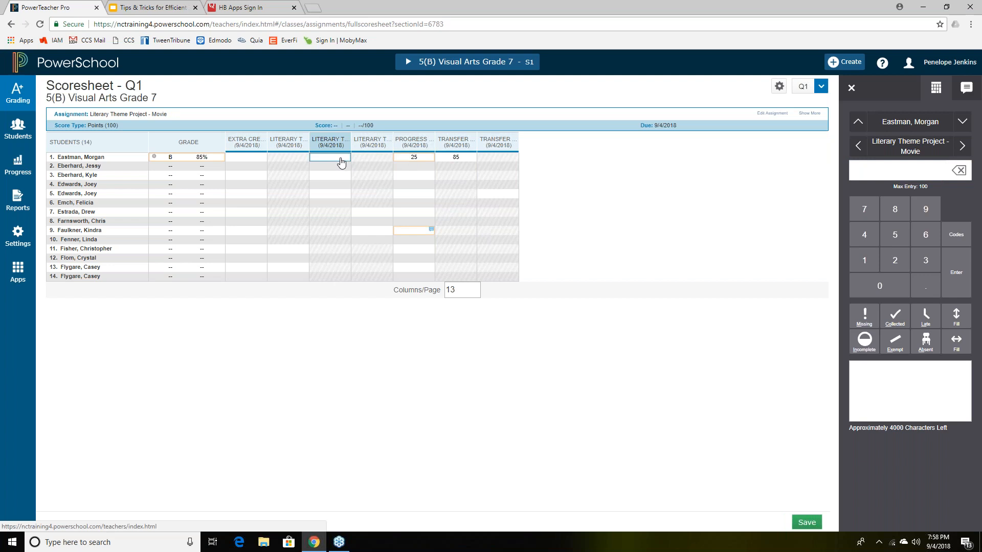
text(50)
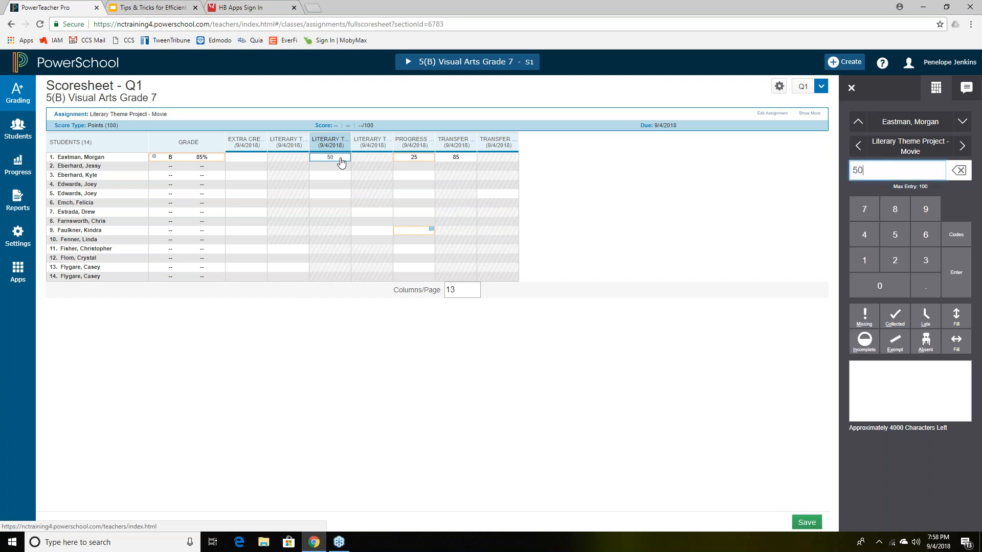
click(239, 160)
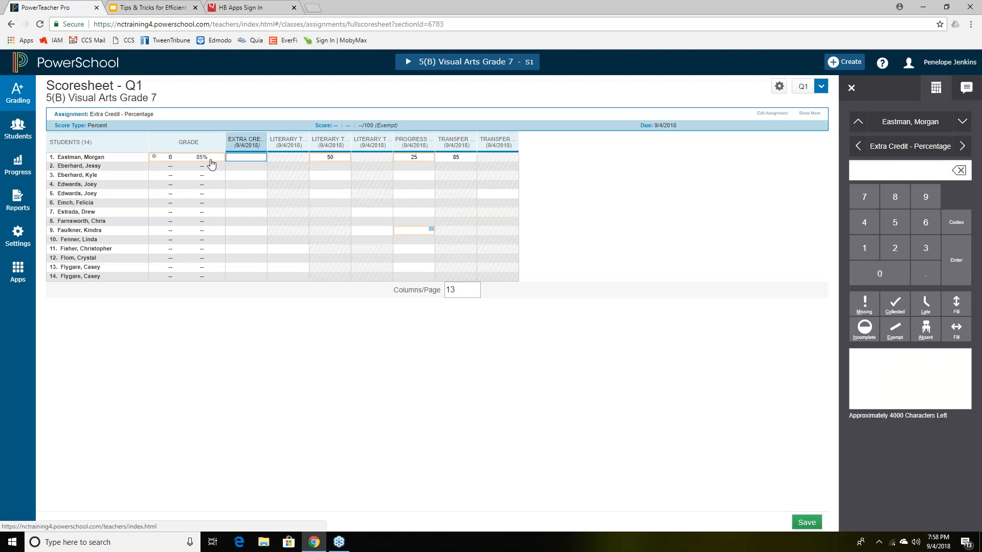
click(211, 164)
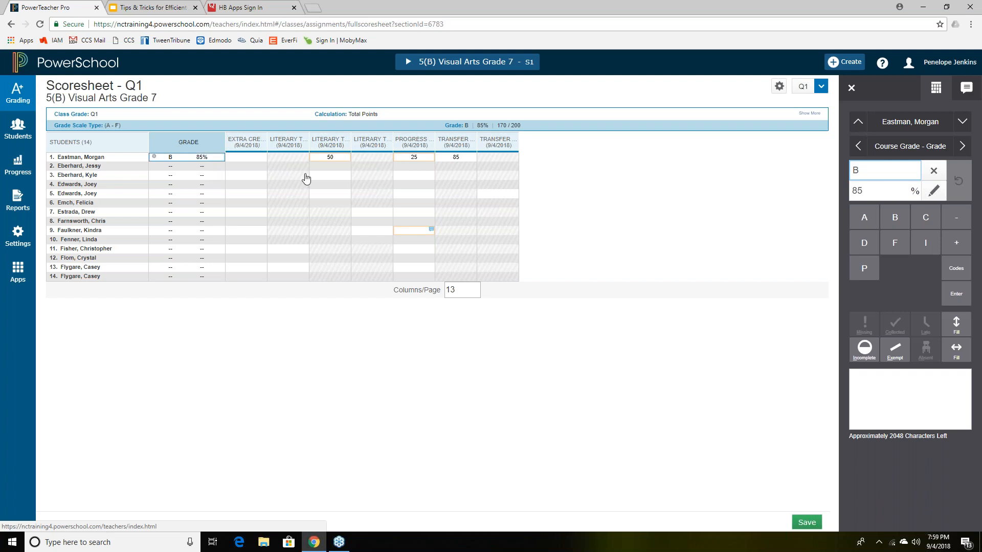
- Change the first student's transfer grade from 85 to 90
click(459, 163)
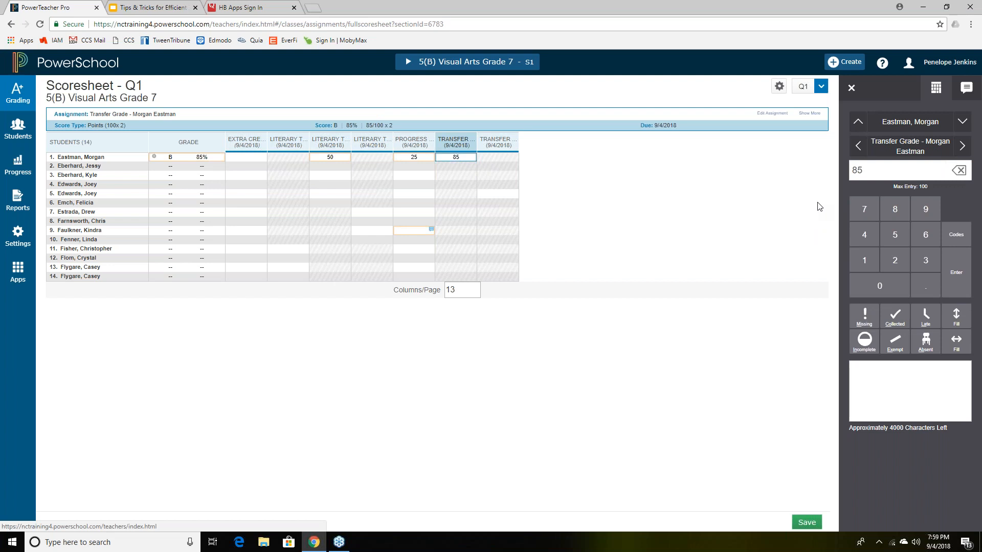
double_click(866, 172)
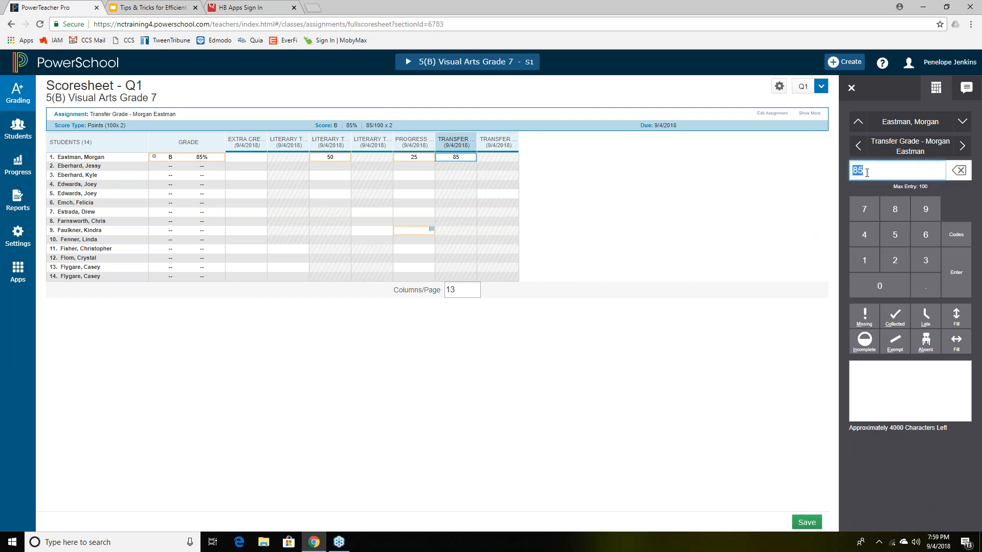
text(90)
key(Return)
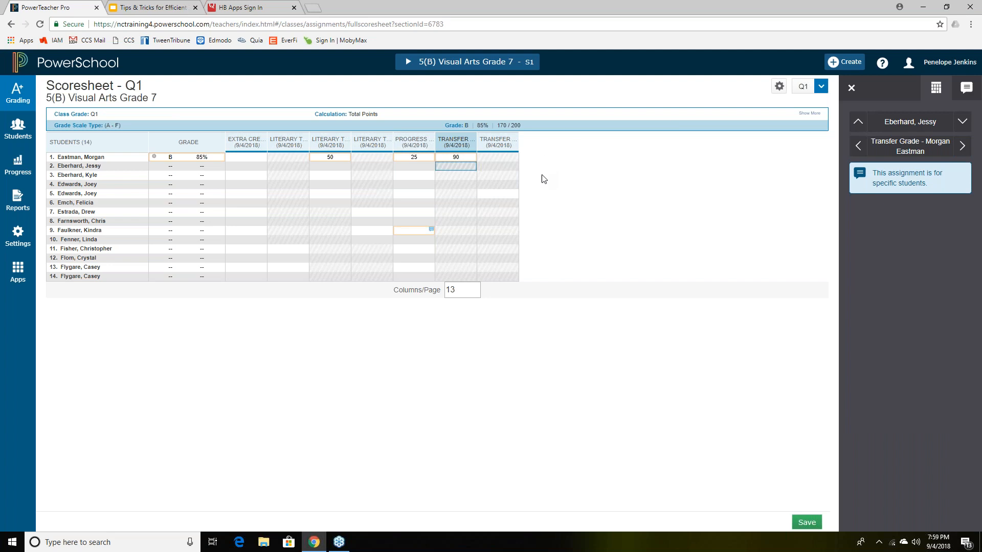
- Change the first student's Q1 course grade percentage from 85 to 87 and save
click(200, 160)
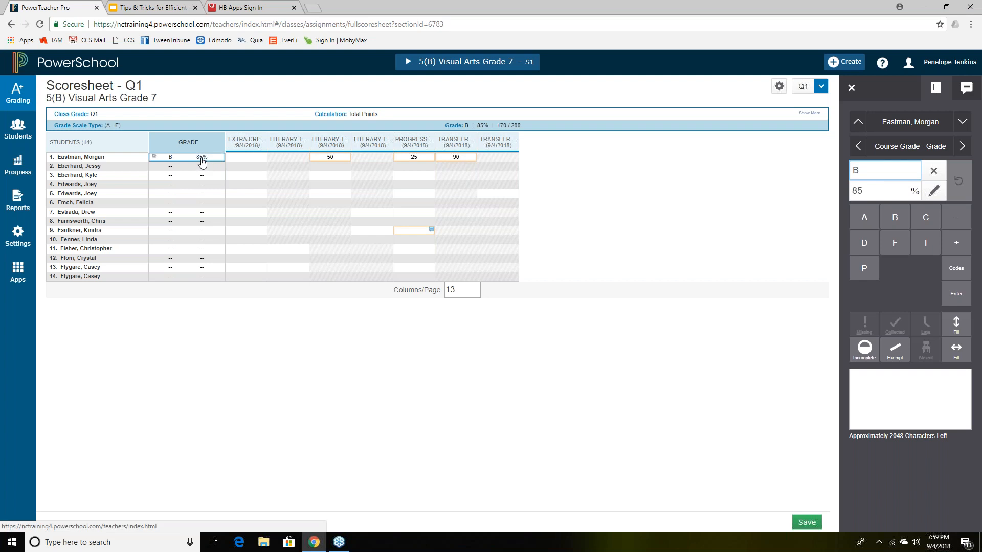
click(888, 195)
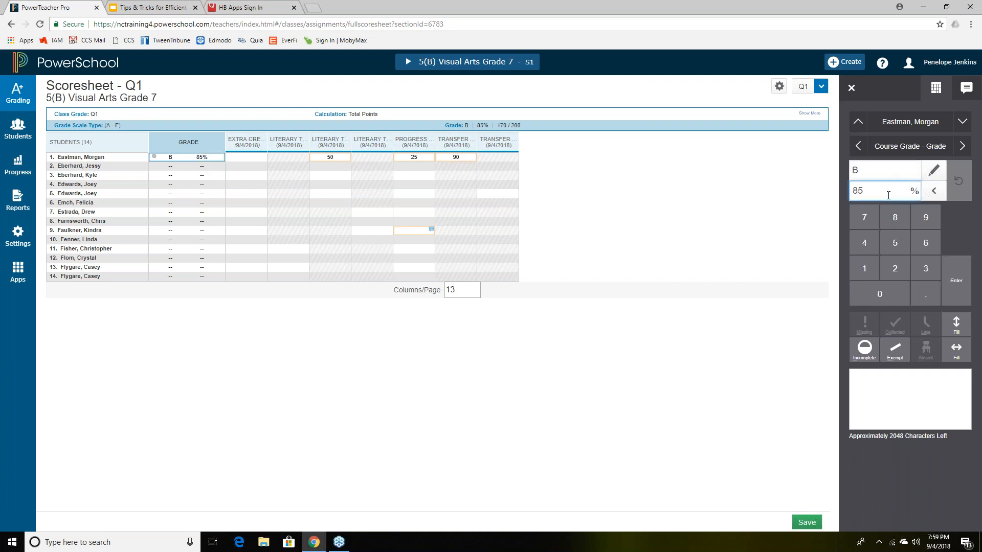
key(BackSpace)
text(7)
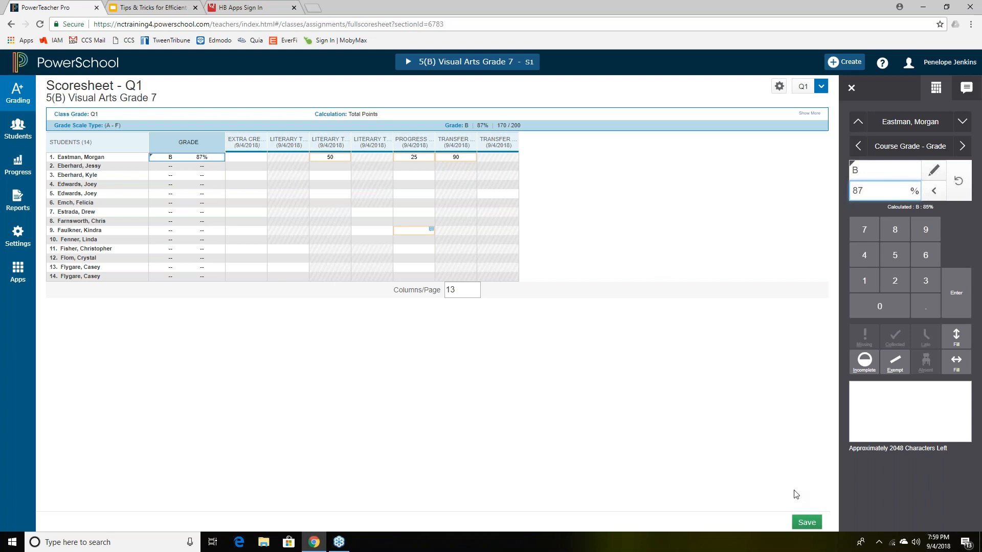
click(807, 523)
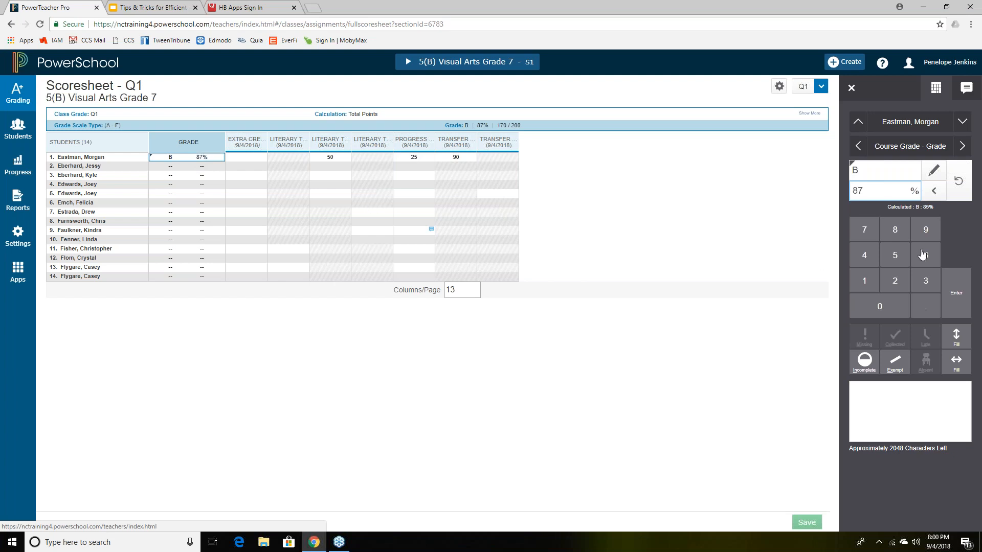
- Revert the first student's Q1 percentage, retype 87, then revert again to the calculated 85%
click(959, 189)
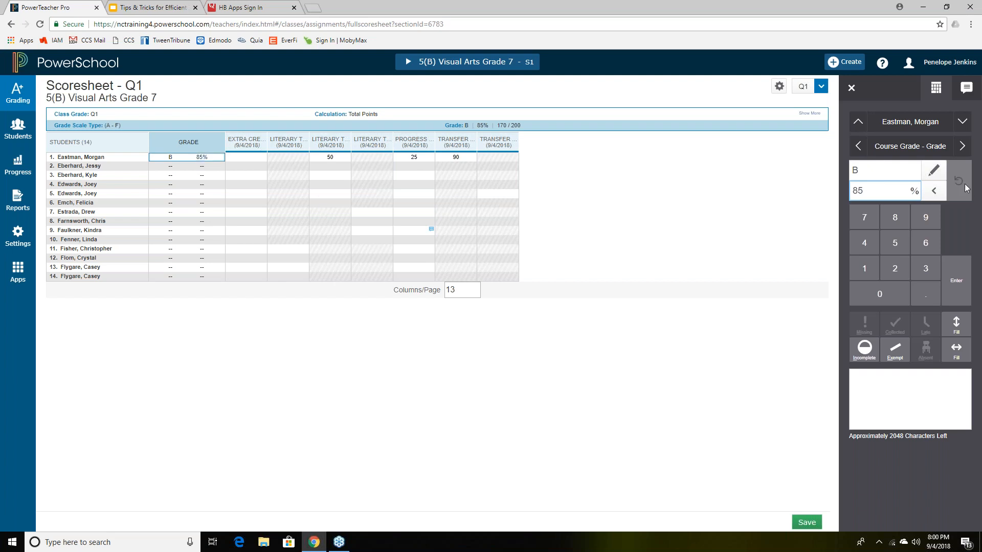
click(876, 191)
key(BackSpace)
text(7)
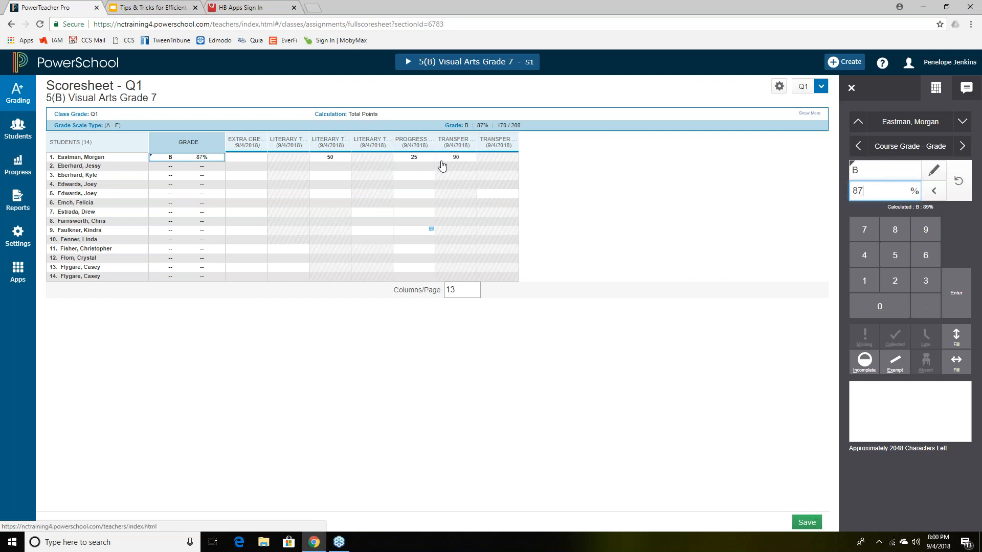
click(958, 184)
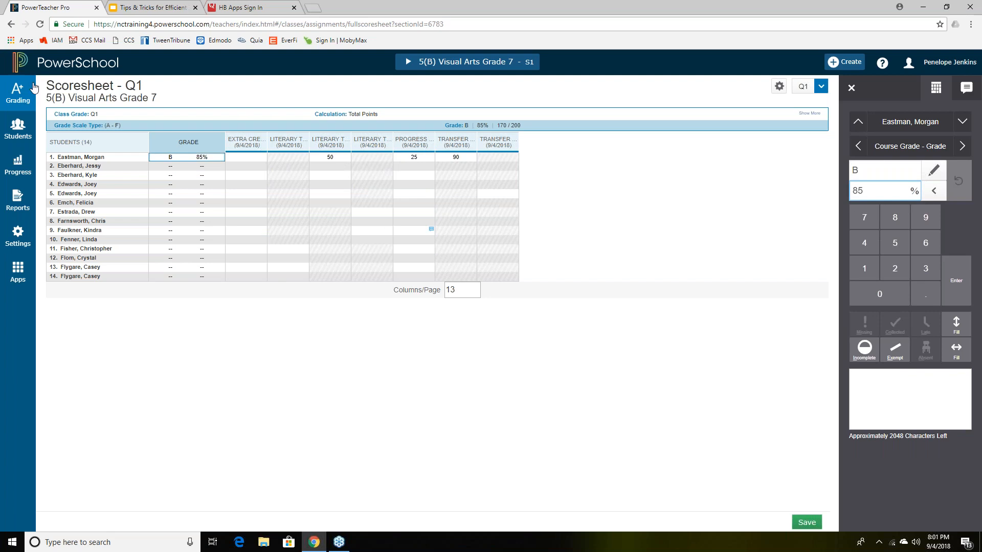
click(18, 97)
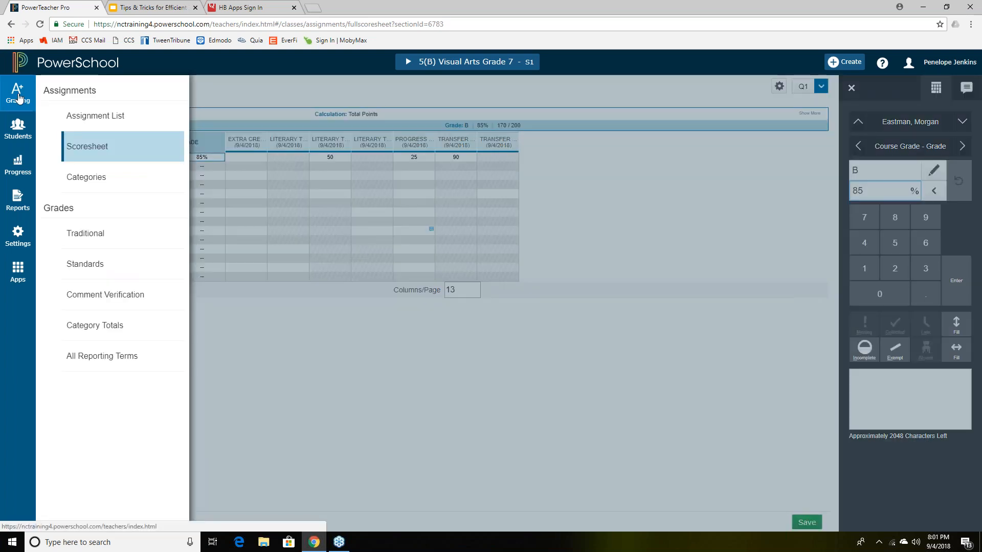
- Dismiss the grading menu and setup options, leaving the 5(B) Visual Arts Grade 7 Q1 scoresheet in view
click(316, 381)
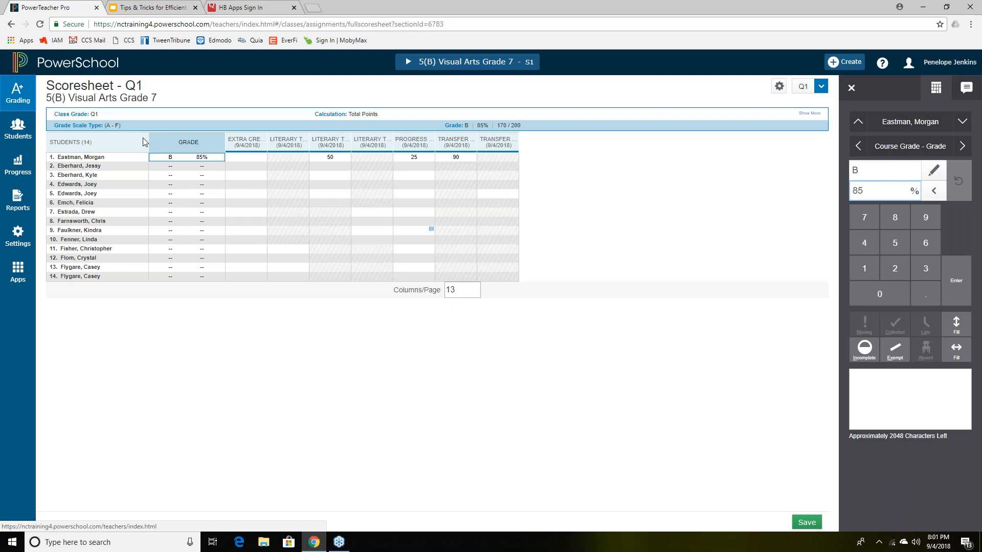
click(24, 249)
click(25, 248)
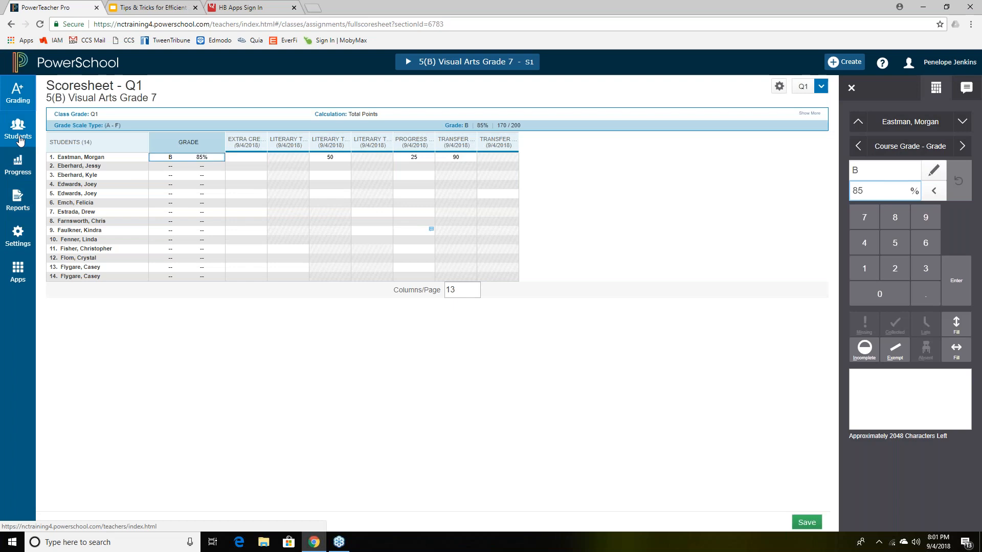
click(19, 96)
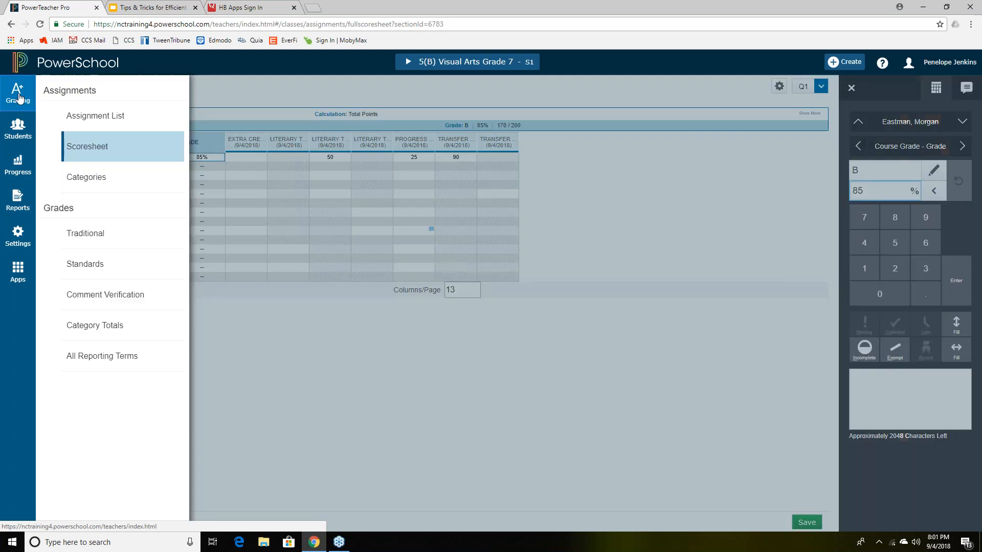
click(257, 401)
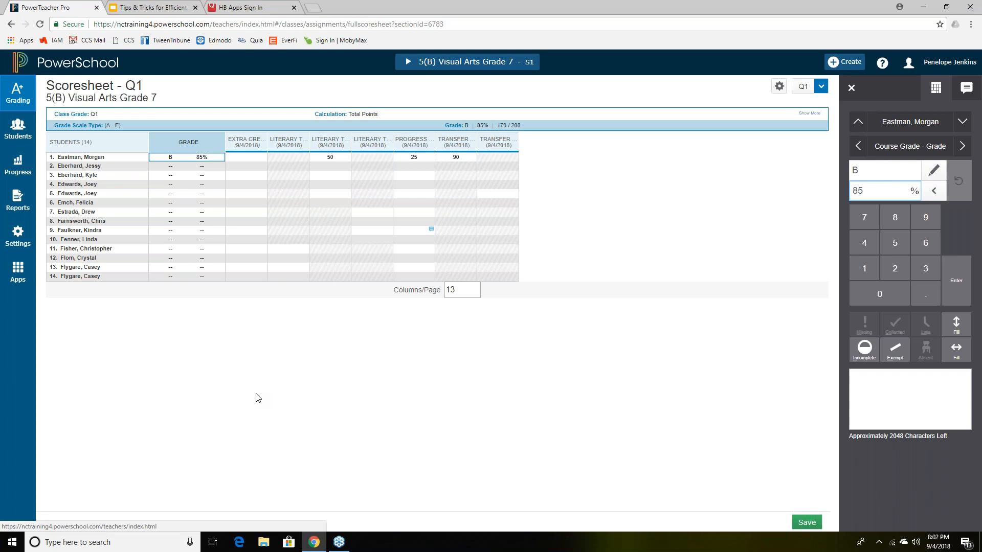
- In the Tips & Tricks deck, advance past the Extra Credit and Attaching LINKS slides to 'Please complete...'
click(162, 10)
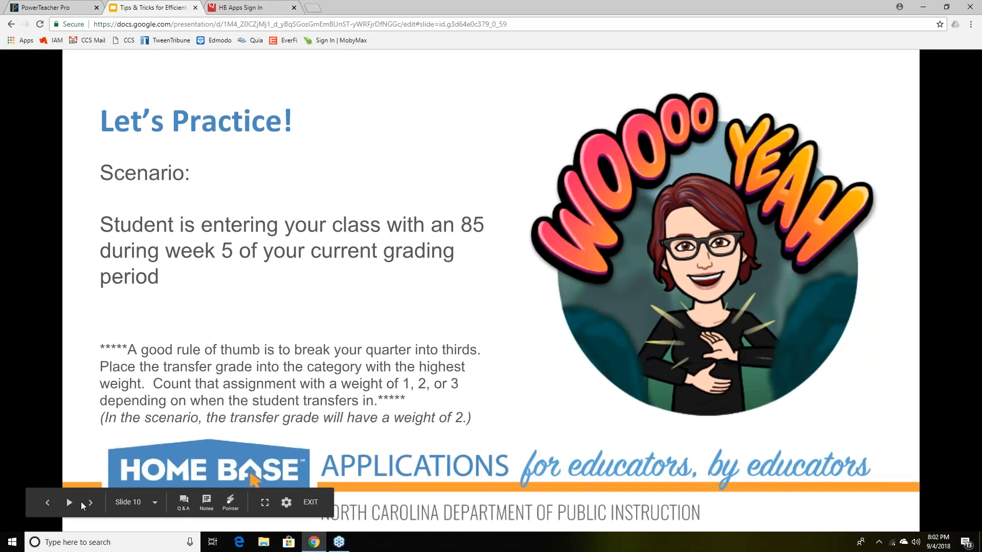
click(89, 504)
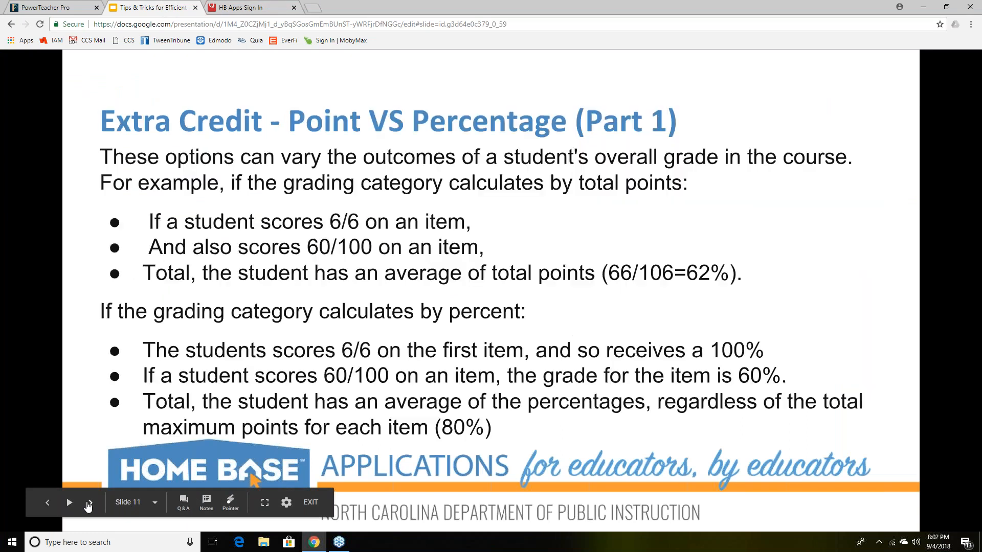
click(422, 353)
click(423, 353)
click(422, 353)
click(422, 352)
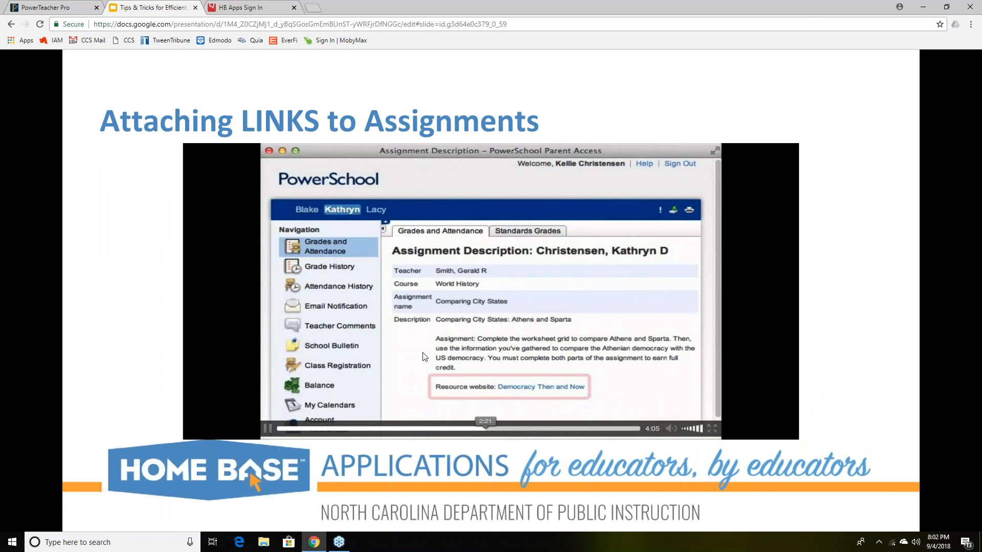
scroll(423, 353, down, 2)
scroll(422, 353, up, 1)
scroll(422, 352, up, 1)
scroll(422, 353, down, 2)
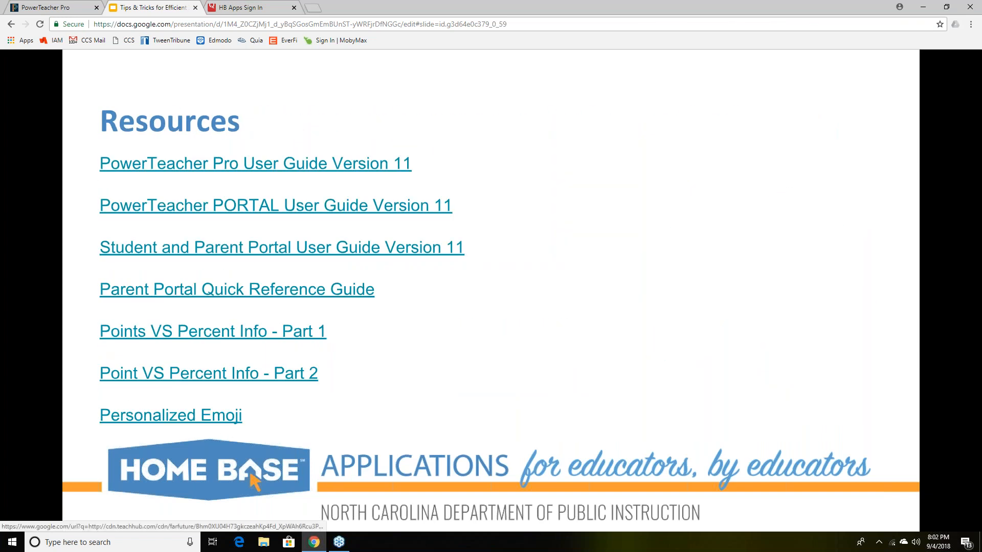
scroll(443, 232, down, 1)
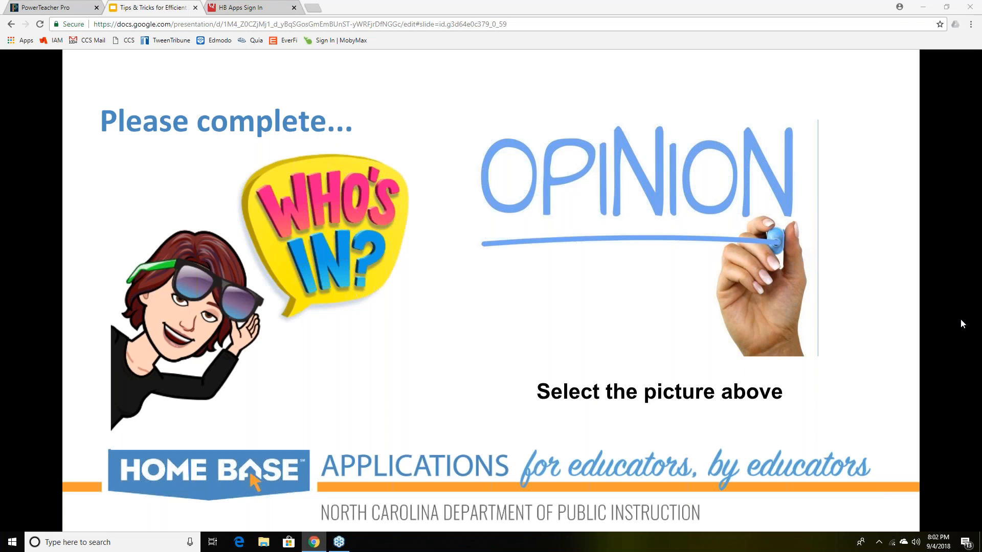
- Switch back to the PowerTeacher Pro tab showing the Q1 scoresheet
click(55, 8)
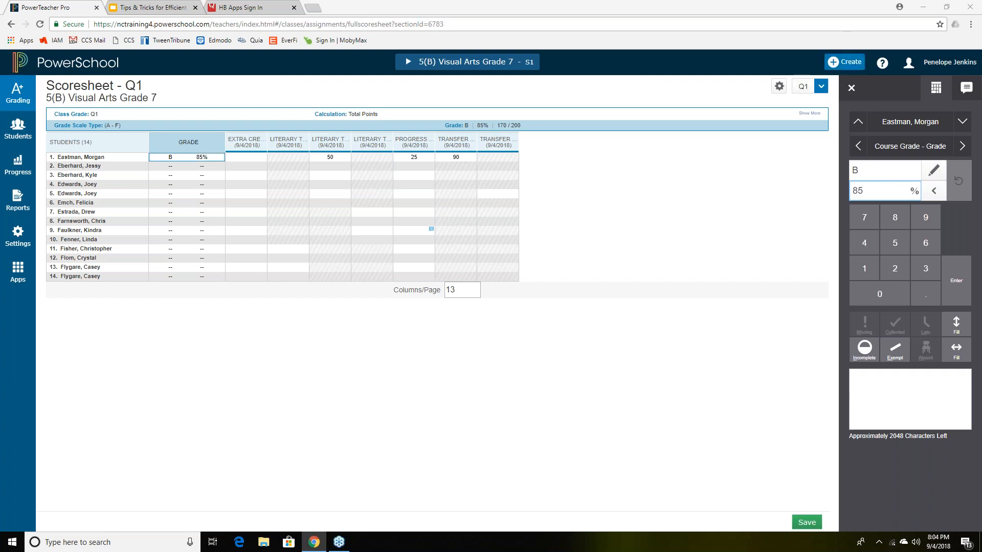
- Start a new assignment, saving the pending grade changes first
click(842, 64)
click(800, 152)
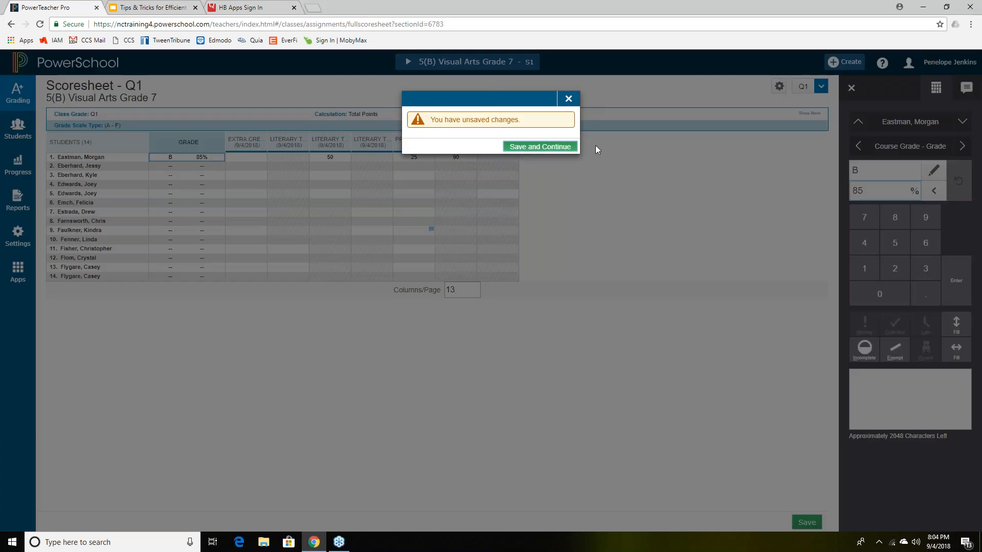
click(524, 148)
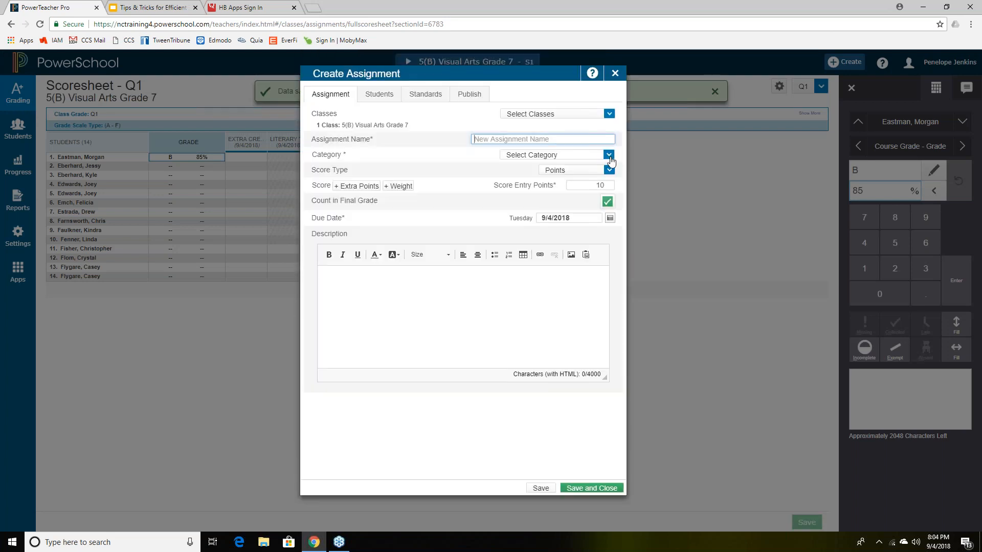
- Name the assignment 'Extra Credit', leaving the extra points option off
click(372, 186)
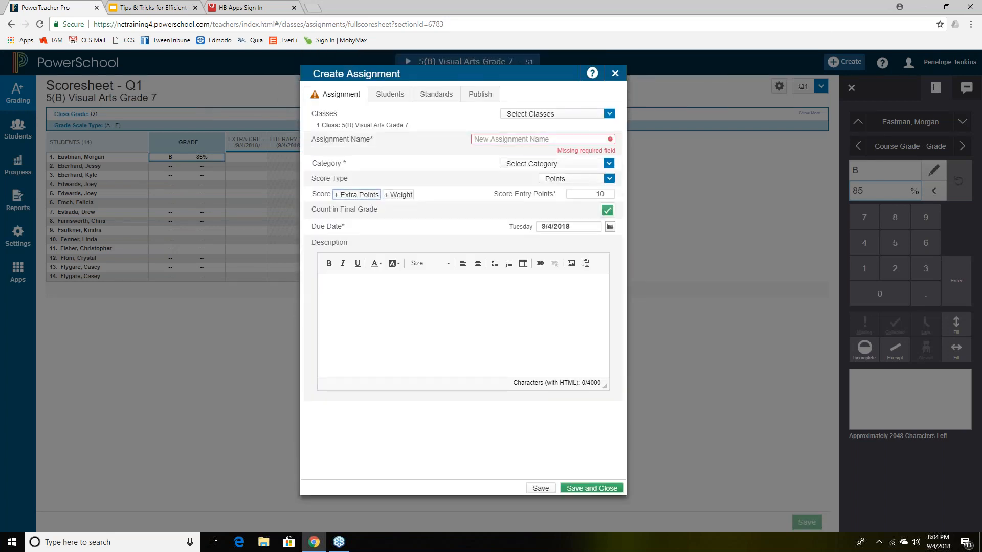
click(499, 140)
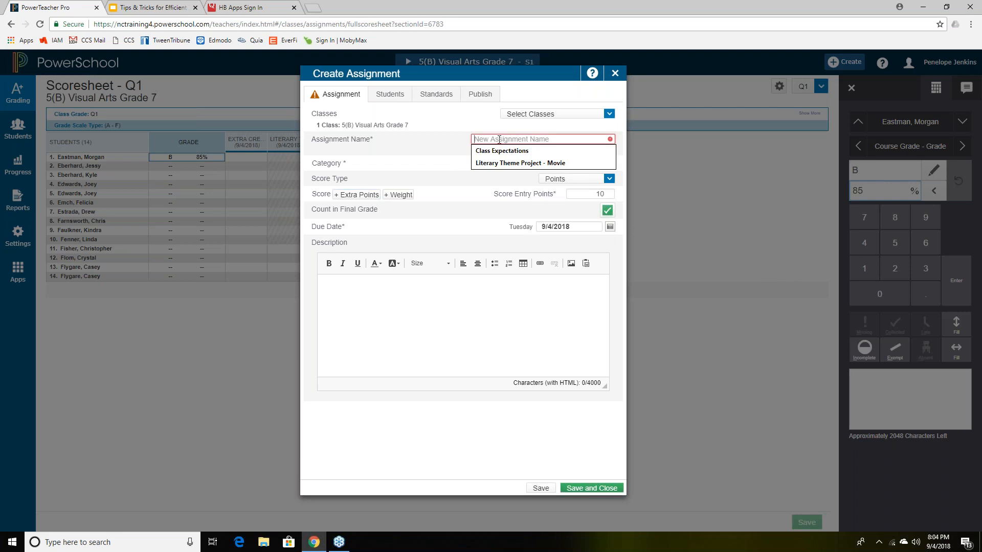
text(Extra Credit)
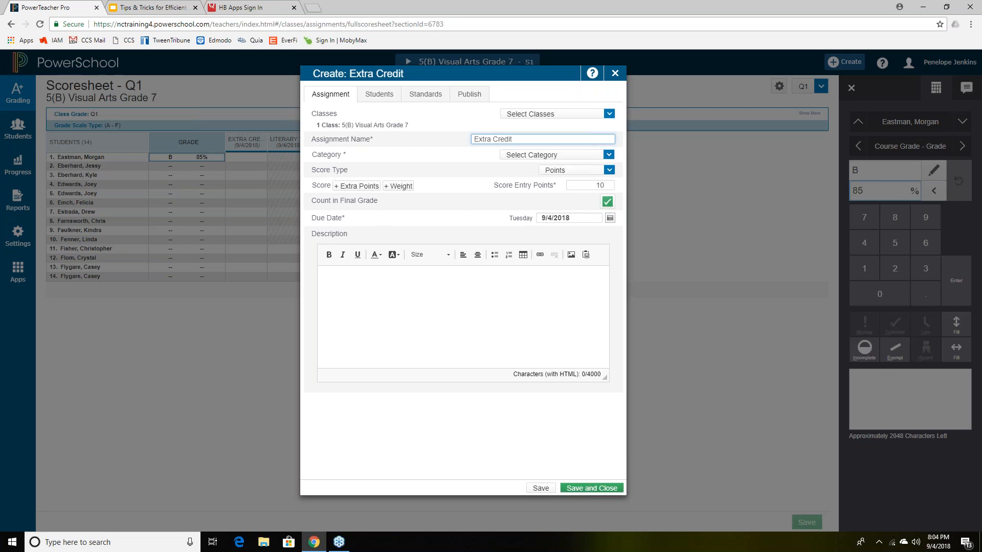
click(358, 187)
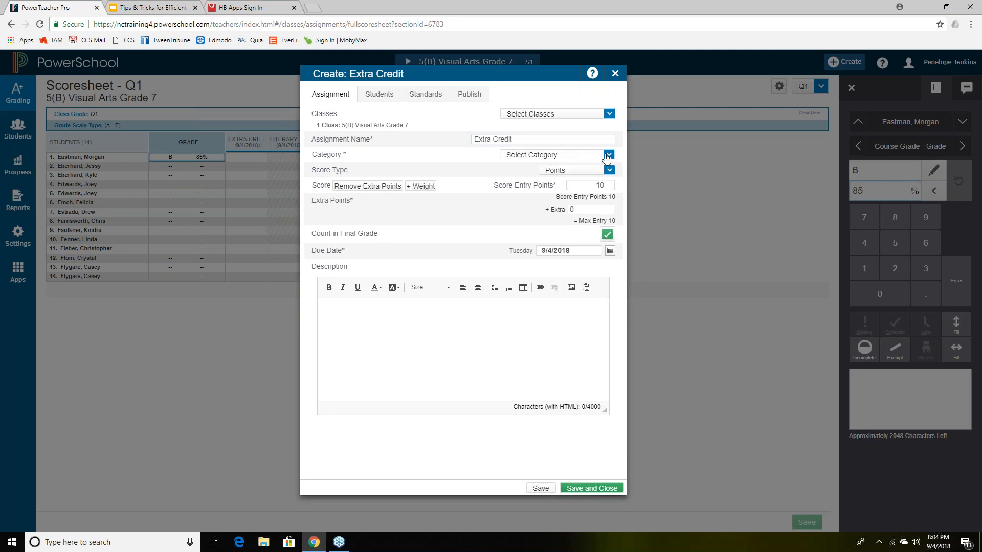
click(368, 189)
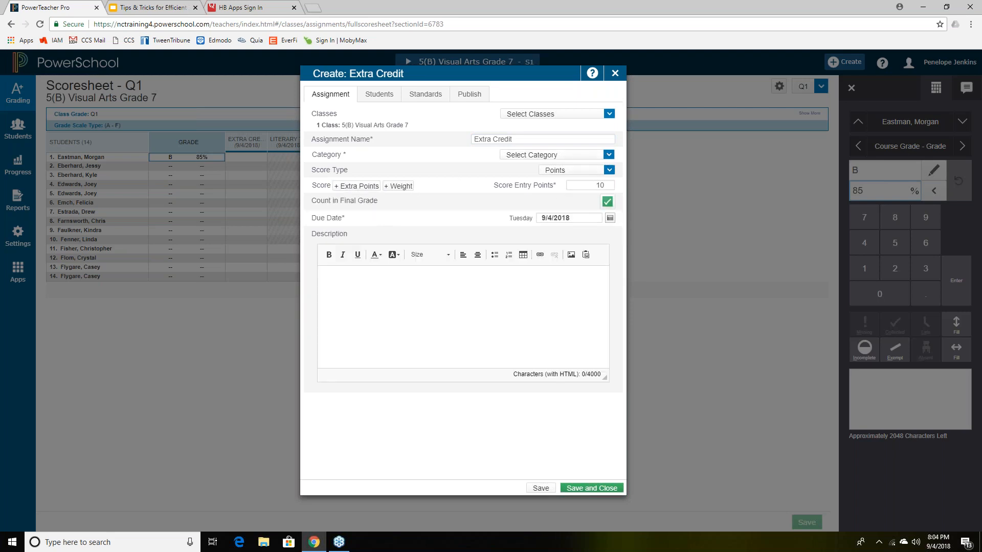
- Set the assignment's category to Classwork and score type to Percent
click(608, 154)
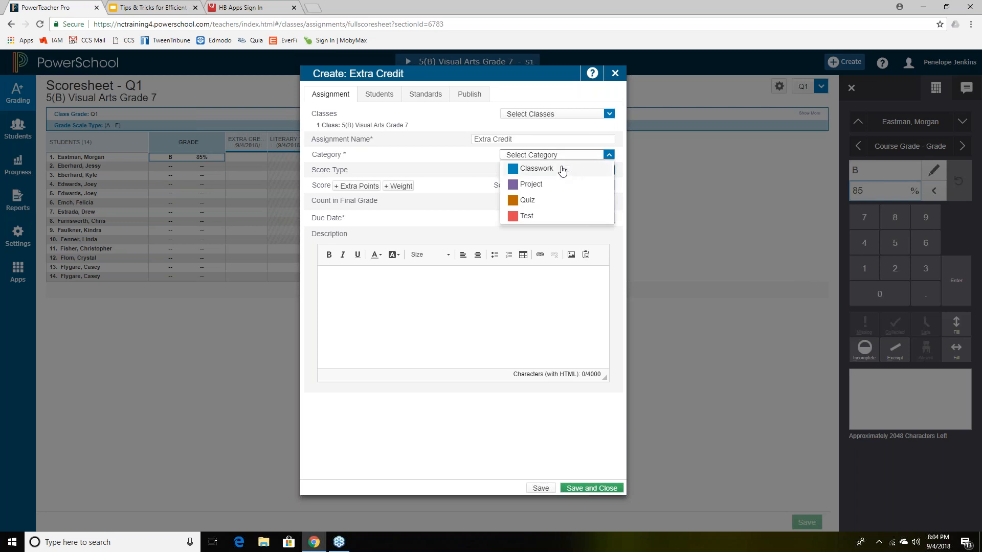
click(547, 169)
click(608, 170)
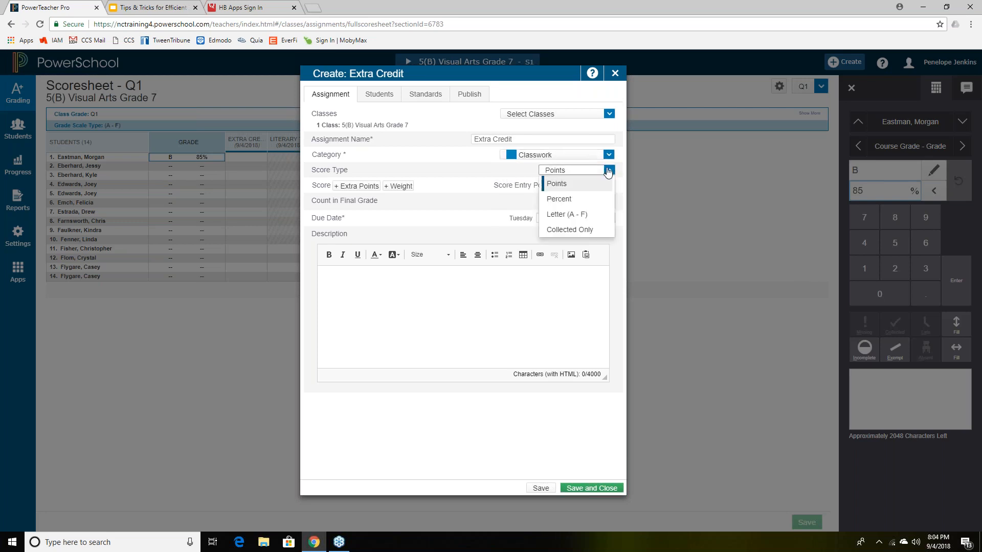
click(593, 198)
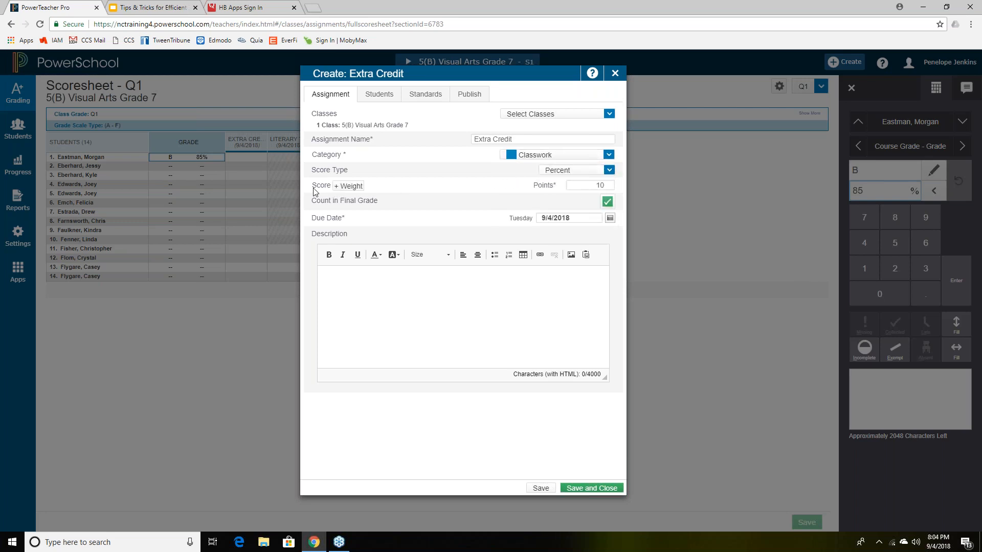